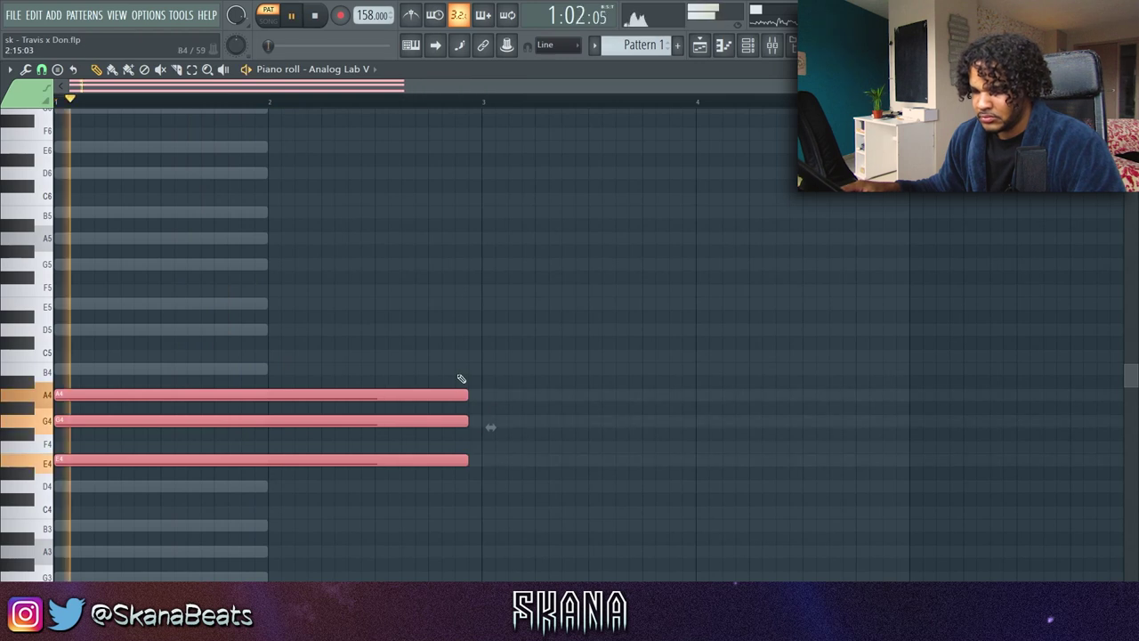
# Duplicate the two-bar A4, G4 and E4 chord to start at bar 3 and shorten the copied notes to one bar
pyautogui.hotkey('ctrl', 'd')
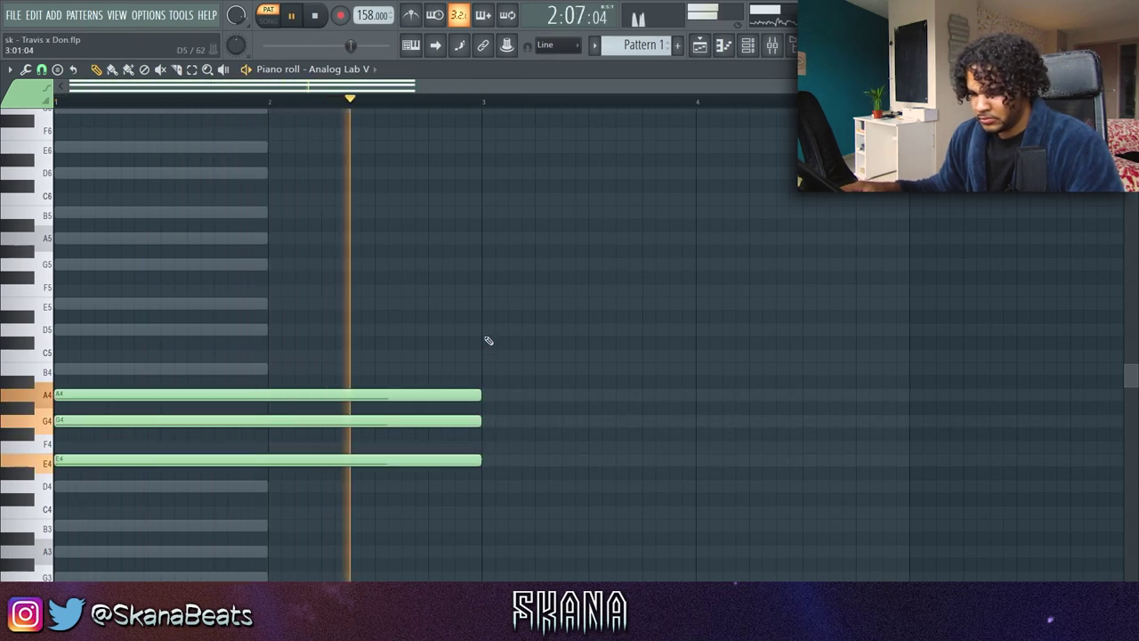
pyautogui.hotkey('ctrl', 'b')
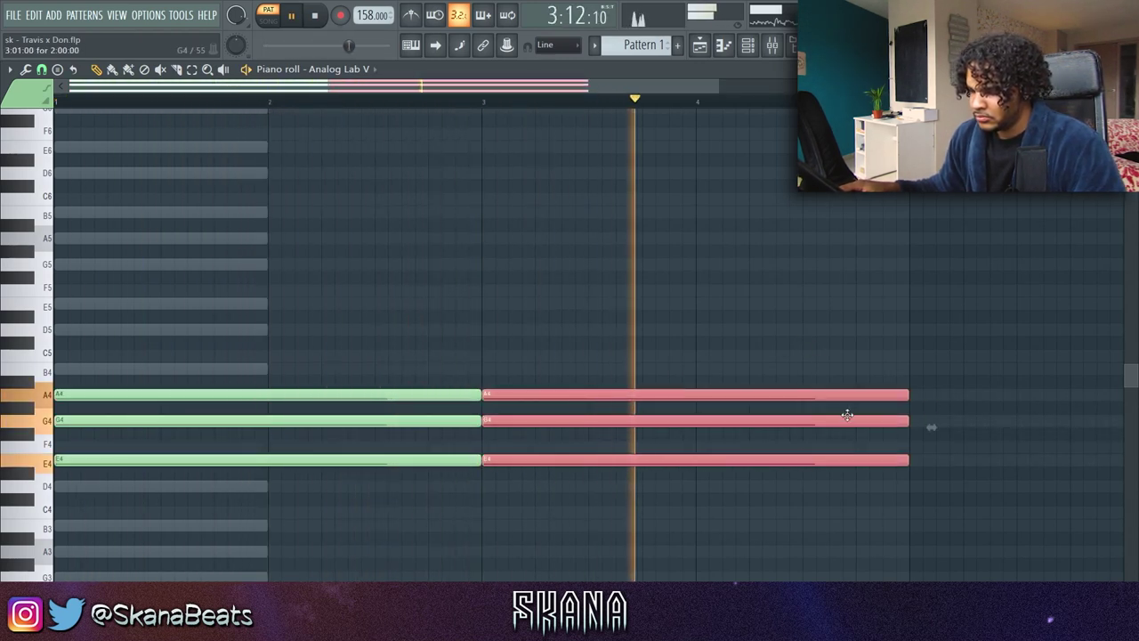
pyautogui.moveTo(908, 394); pyautogui.dragTo(704, 394)
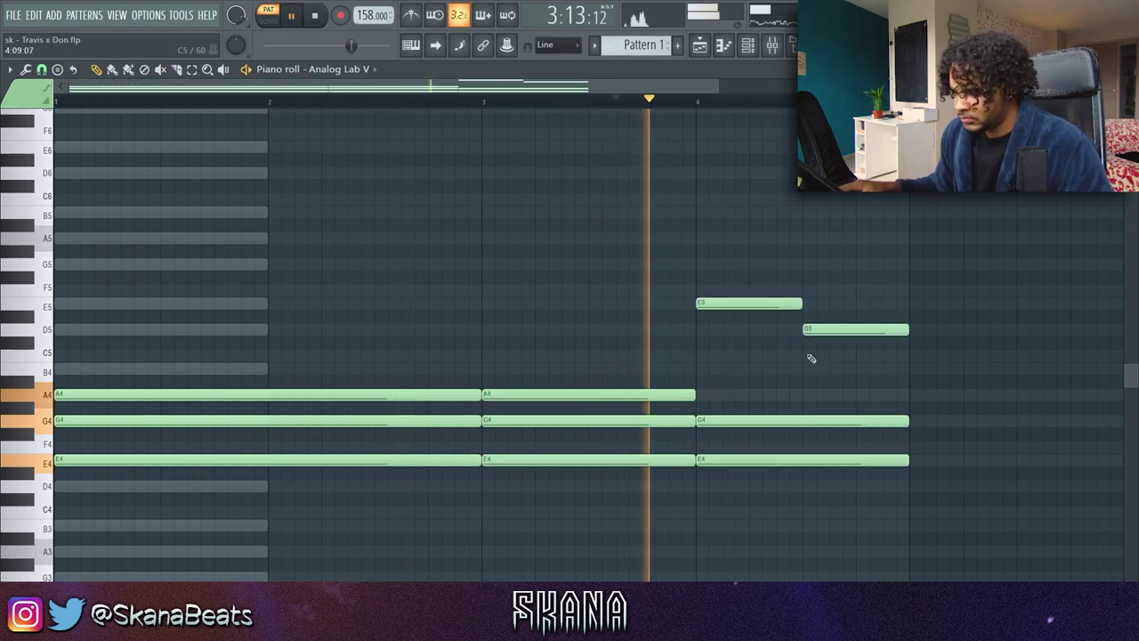
# Shorten the bar 4 G4 and E4 notes to half a bar and duplicate the pair into the second half of the bar
pyautogui.moveTo(849, 377); pyautogui.dragTo(852, 491)
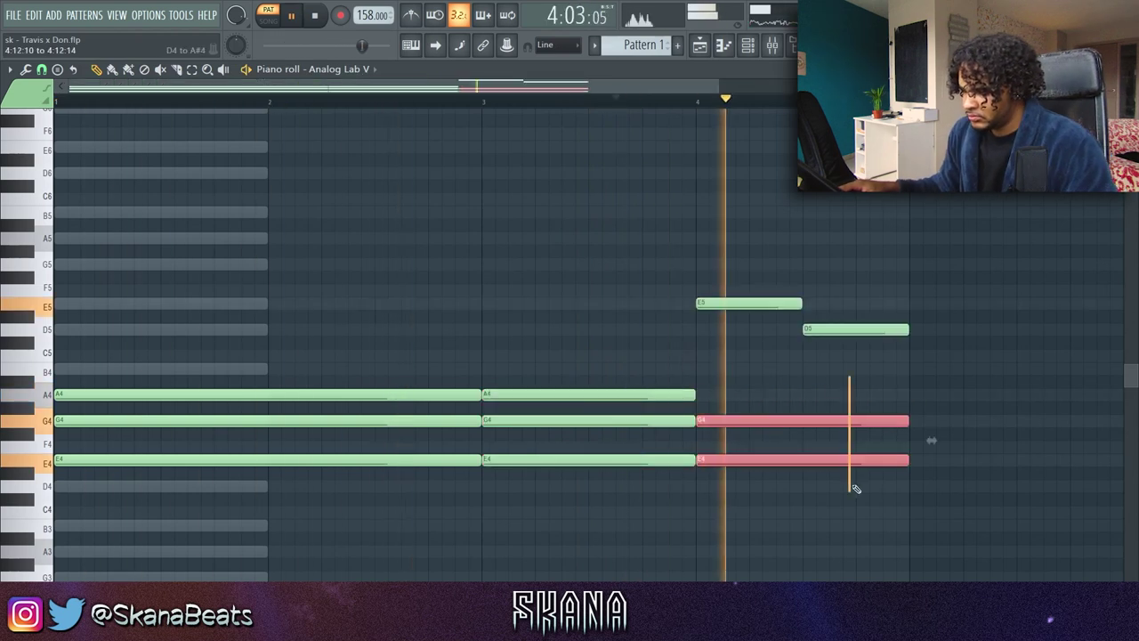
pyautogui.moveTo(909, 421); pyautogui.dragTo(805, 417)
pyautogui.hotkey('ctrl', 'b')
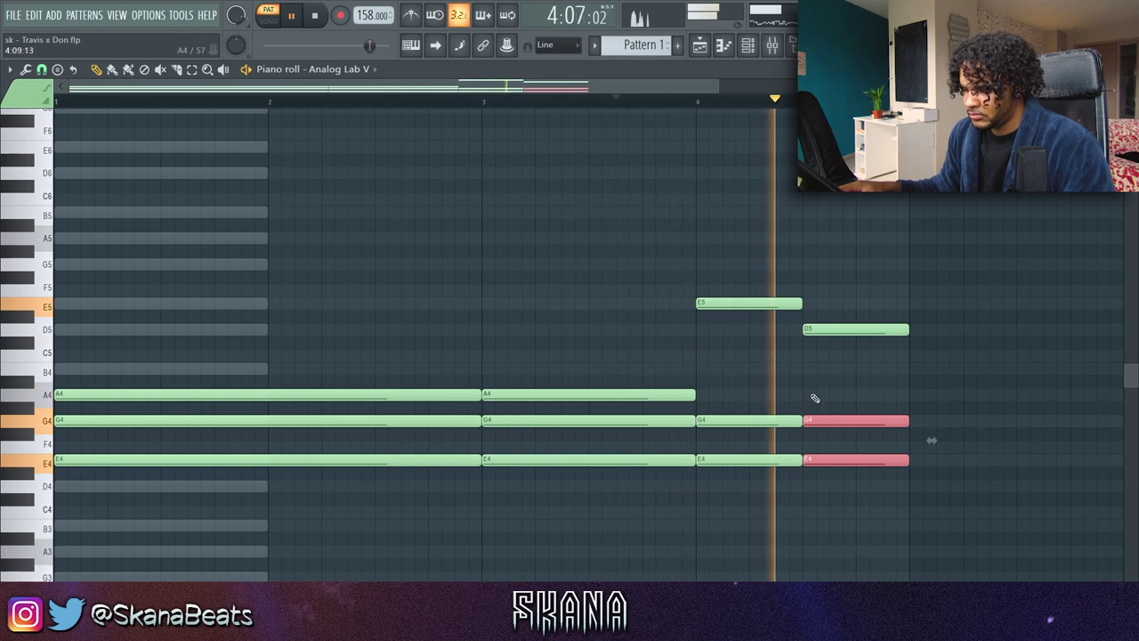
pyautogui.click(811, 400)
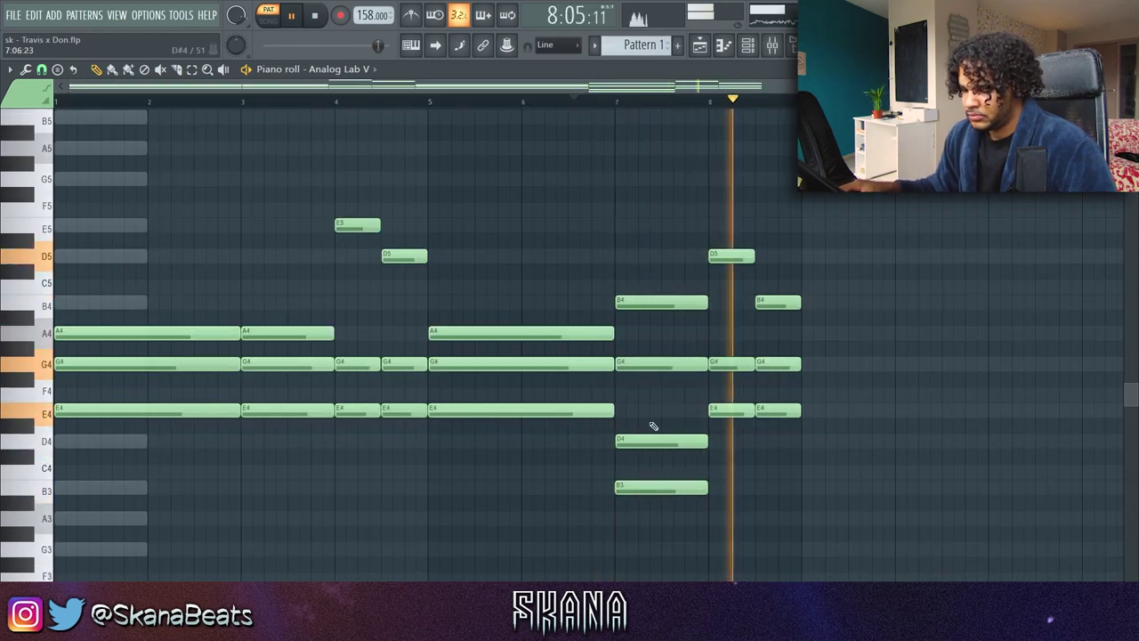
# Raise the D4 note in bar 7 to E4
pyautogui.moveTo(644, 439); pyautogui.dragTo(648, 408)
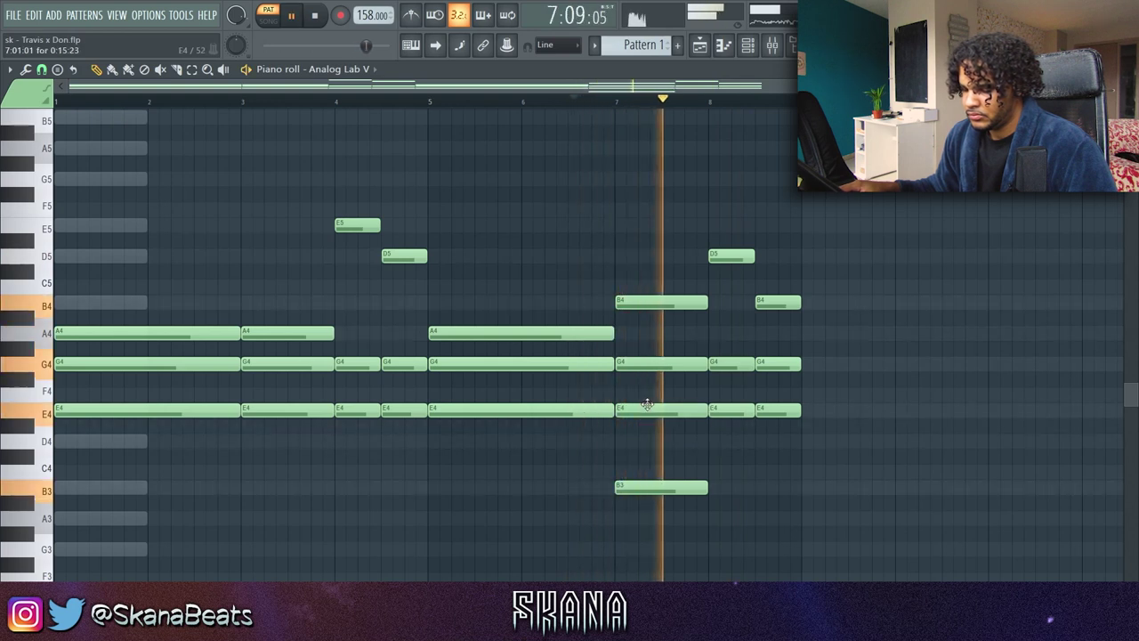
pyautogui.moveTo(712, 267); pyautogui.dragTo(706, 401)
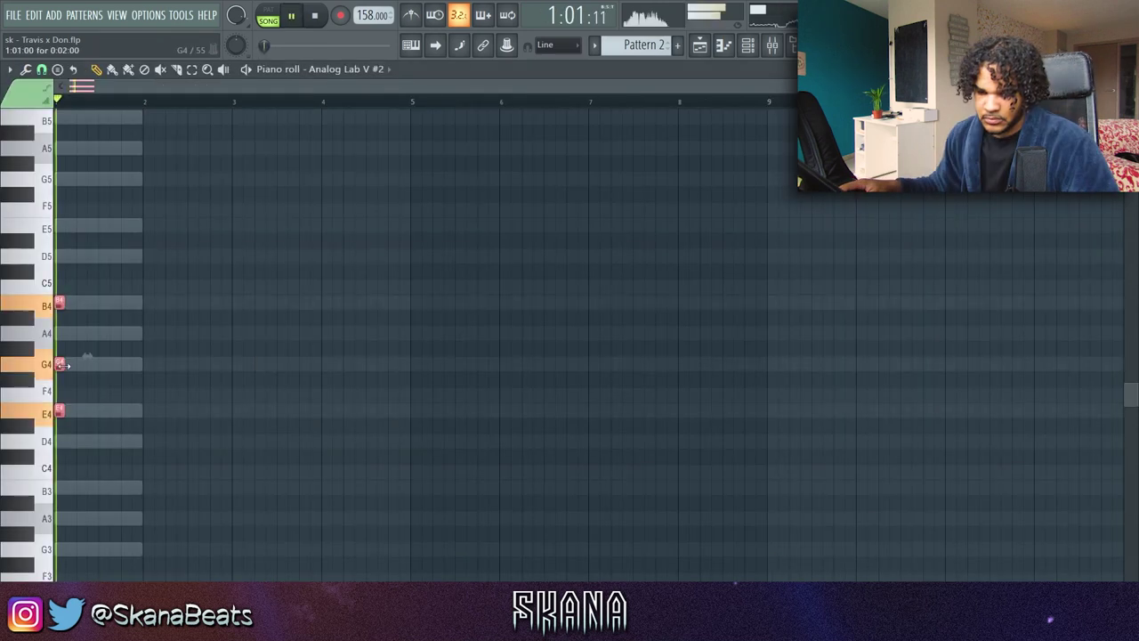
# Place copies of the short B4, G4 and E4 chord at bars 3 and 5 in Pattern 2
pyautogui.moveTo(61, 365); pyautogui.dragTo(237, 363)
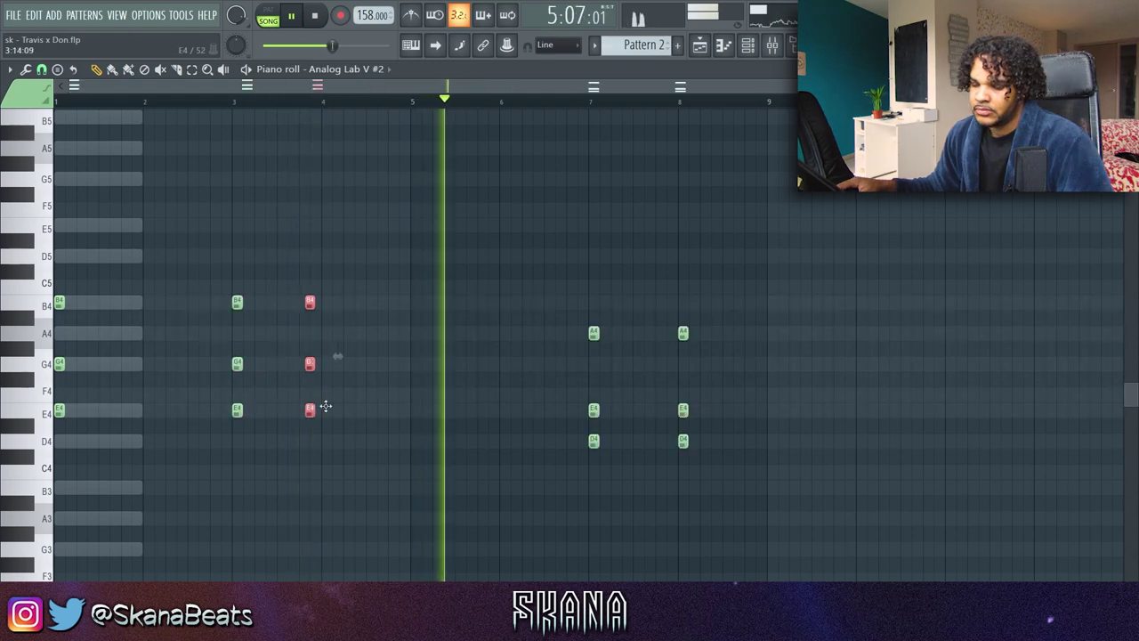
pyautogui.moveTo(313, 407); pyautogui.dragTo(412, 407)
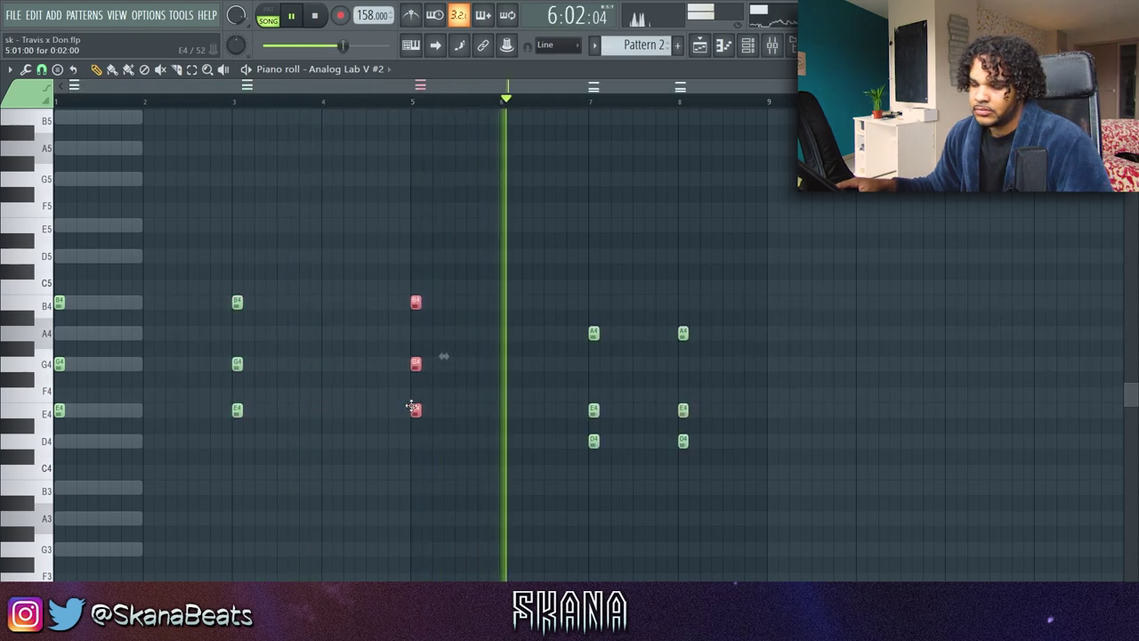
pyautogui.click(511, 382)
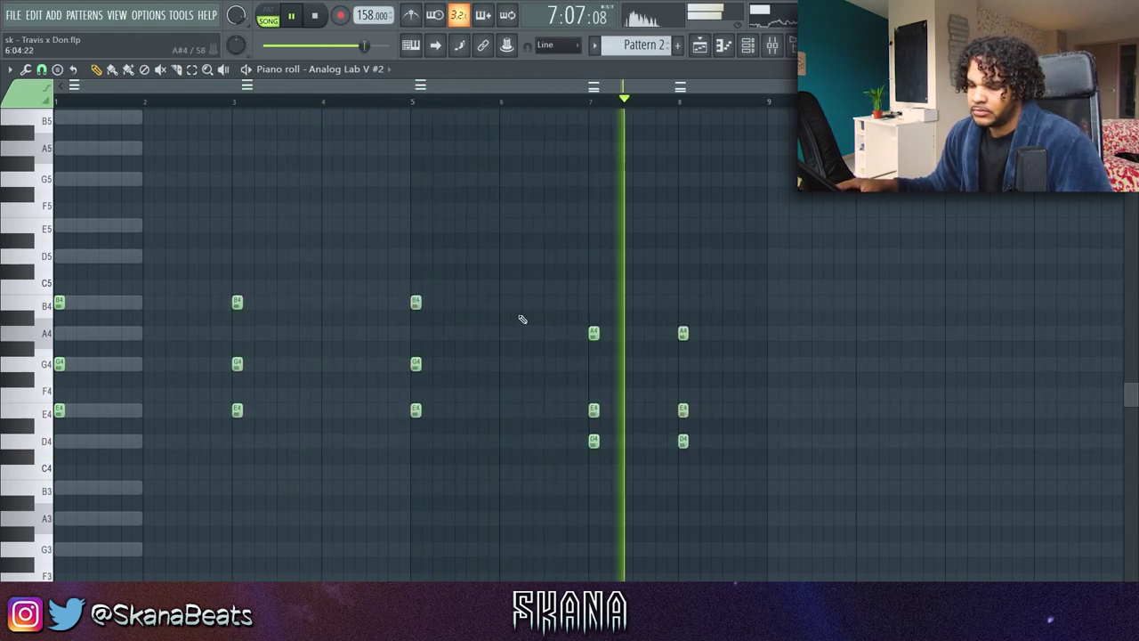
# Delete the short A4, E4 and D4 chord at bar 8 of Pattern 2
pyautogui.moveTo(672, 312); pyautogui.dragTo(682, 467)
pyautogui.rightClick(684, 444)
pyautogui.rightClick(683, 331)
pyautogui.rightClick(688, 449)
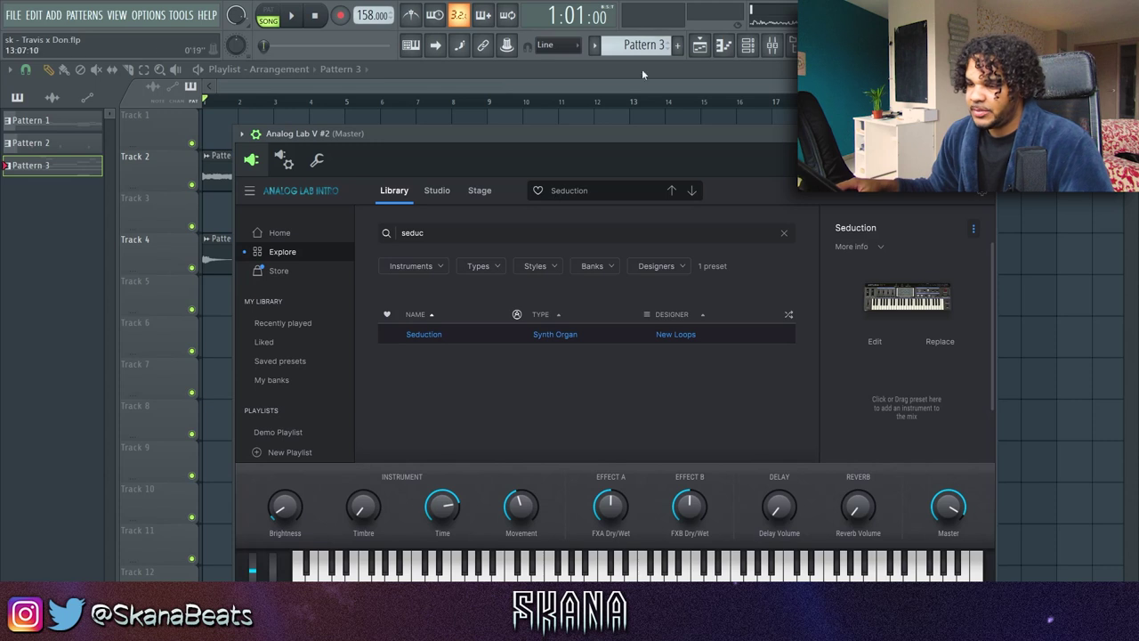
# Look over the channel rack and browse the preset type categories in Analog Lab V #2
pyautogui.click(748, 44)
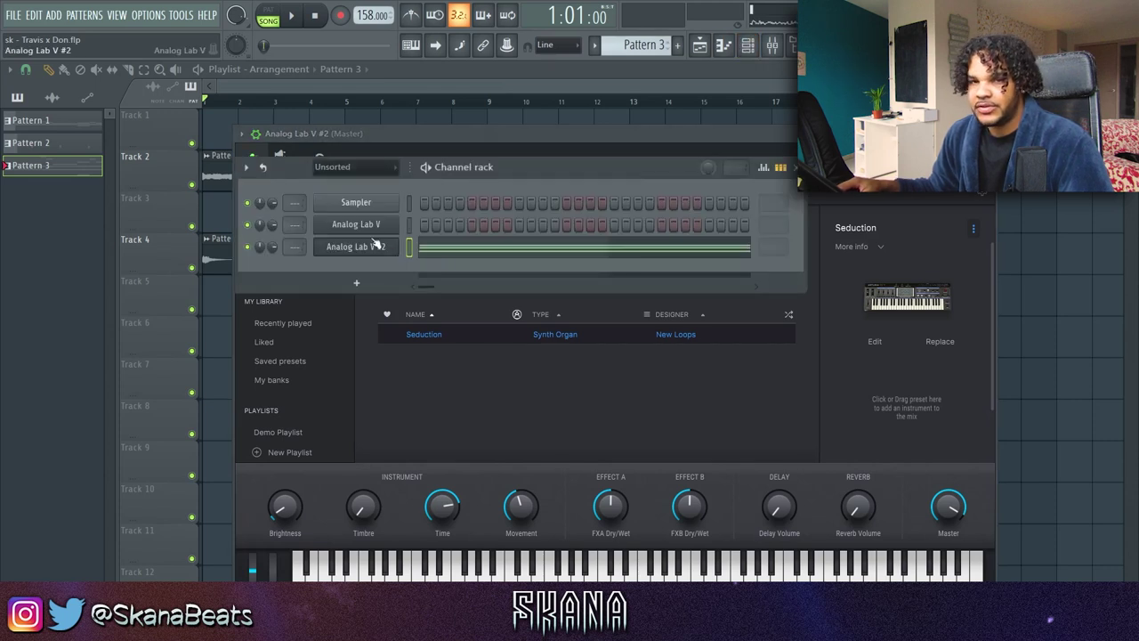
pyautogui.click(489, 134)
pyautogui.click(283, 252)
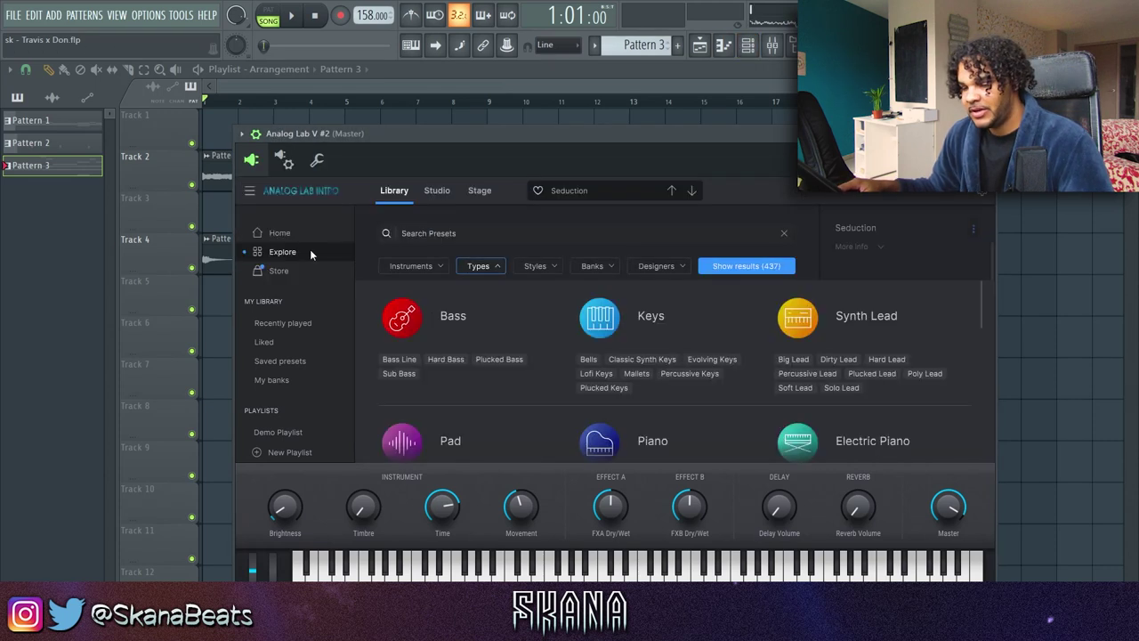
pyautogui.click(608, 352)
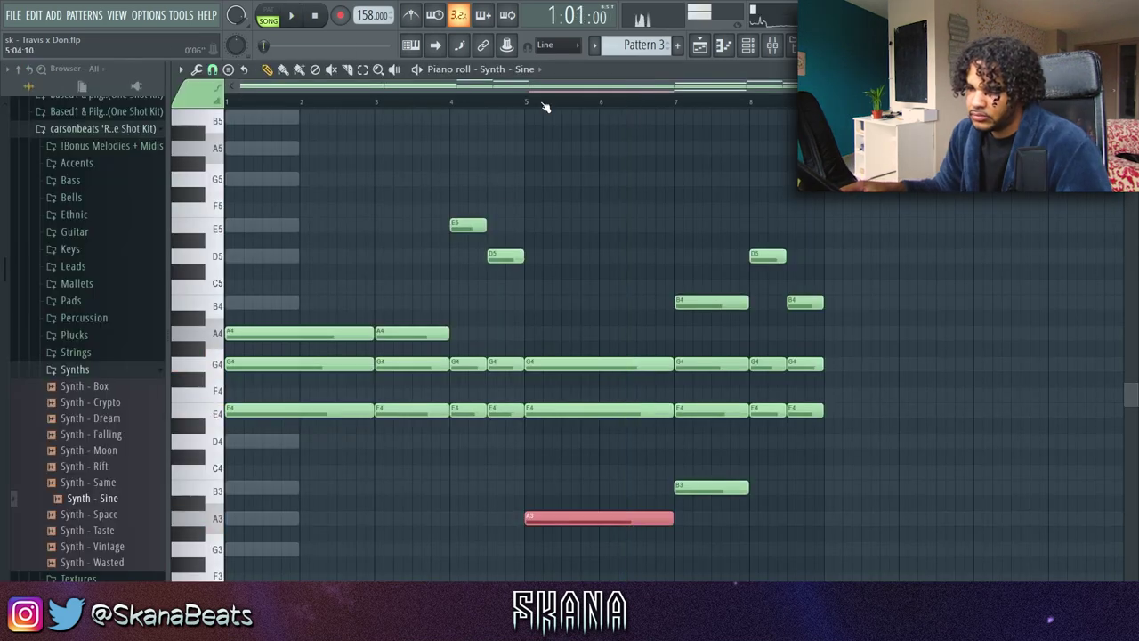
# Revoice the Synth - Sine chord at bar 5 to E4, B3 and A3, trying D4 on the way and playing back each change
pyautogui.press('space')
pyautogui.keyDown('ctrl'); pyautogui.click(600, 455); pyautogui.keyUp('ctrl')
pyautogui.press('space')
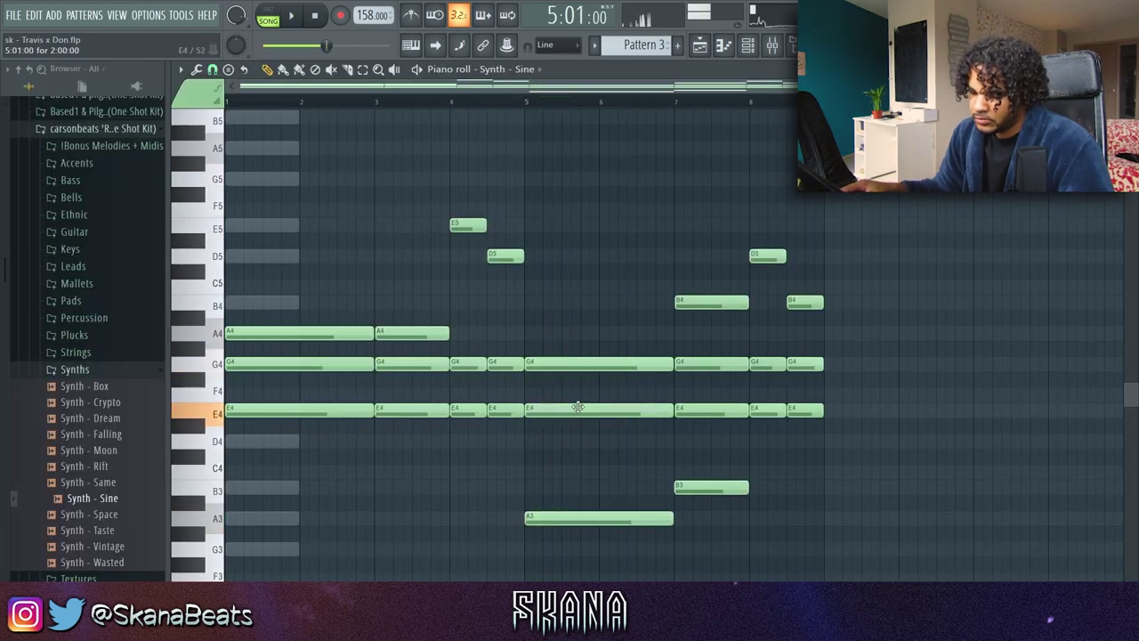
pyautogui.moveTo(580, 437); pyautogui.dragTo(576, 442)
pyautogui.press('space')
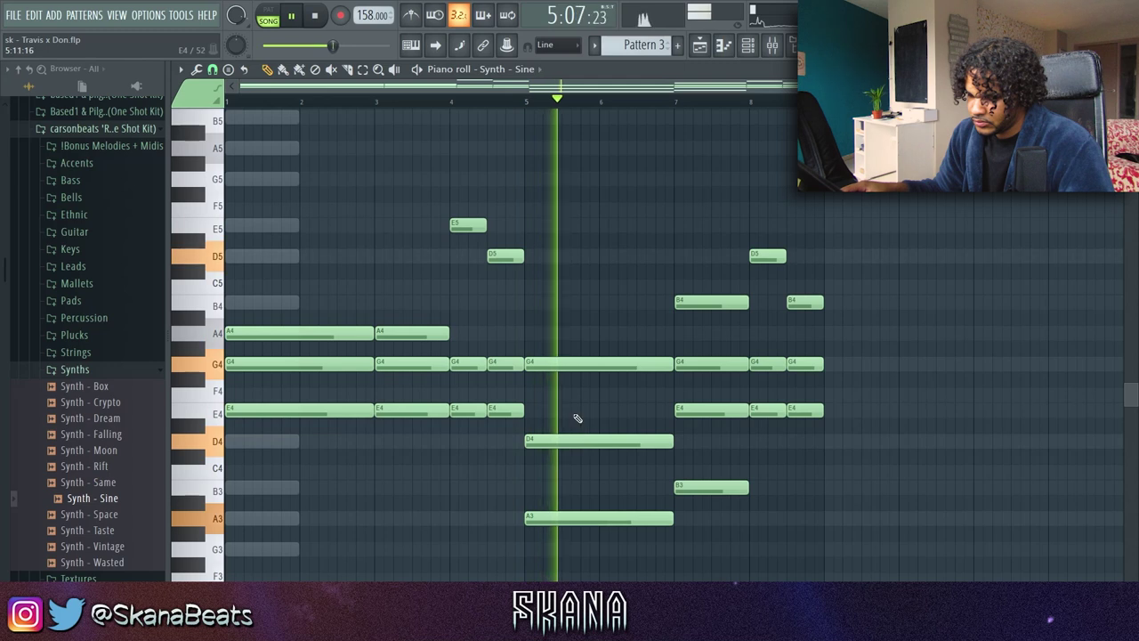
pyautogui.press('space')
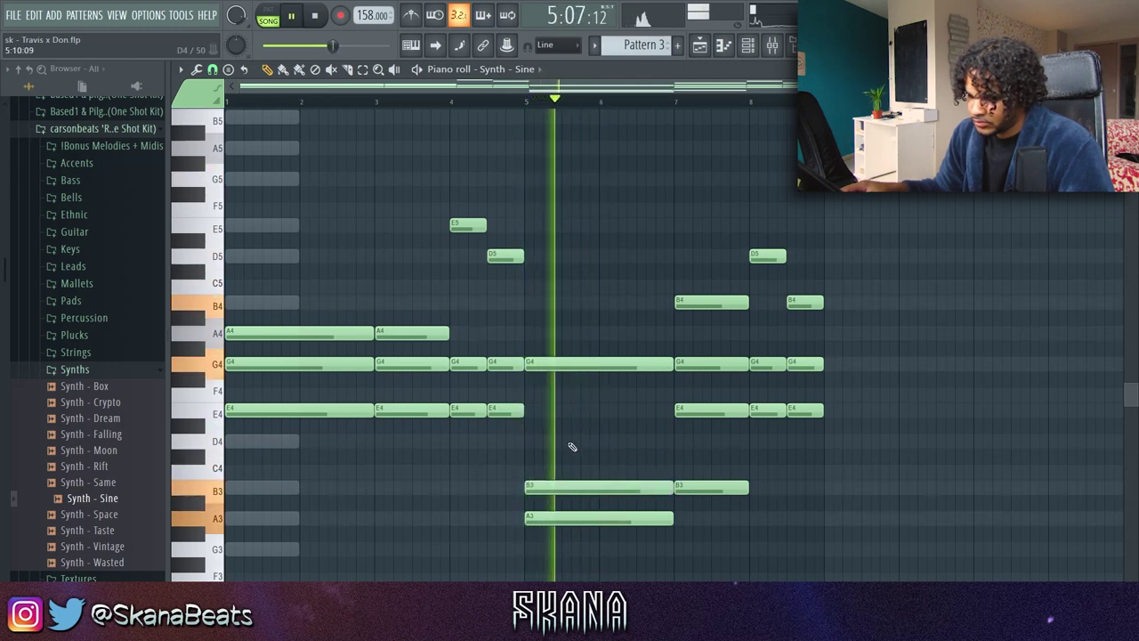
pyautogui.press('space')
pyautogui.press('space')
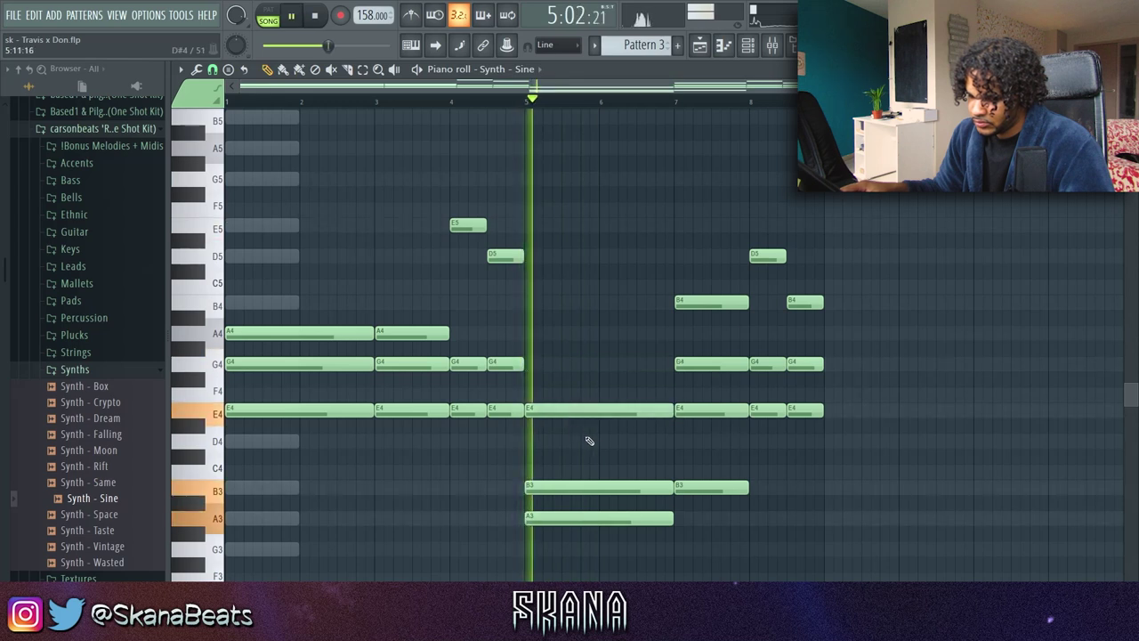
pyautogui.press('space')
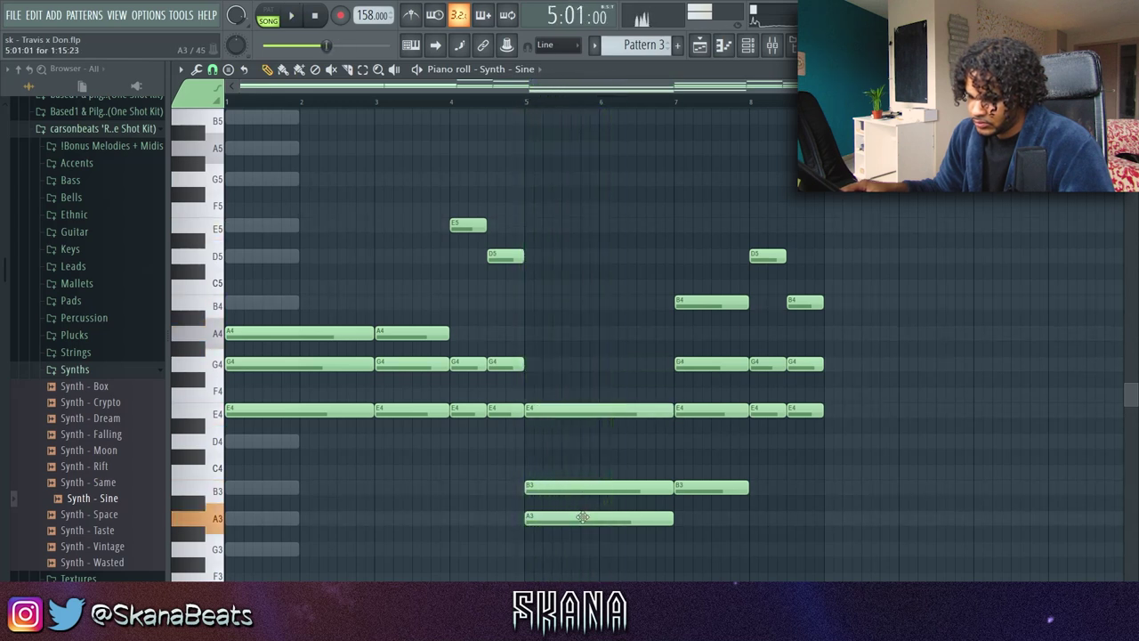
# Lower the A3 note at bar 5 to G3 and play the chord back
pyautogui.moveTo(587, 518); pyautogui.dragTo(583, 549)
pyautogui.press('space')
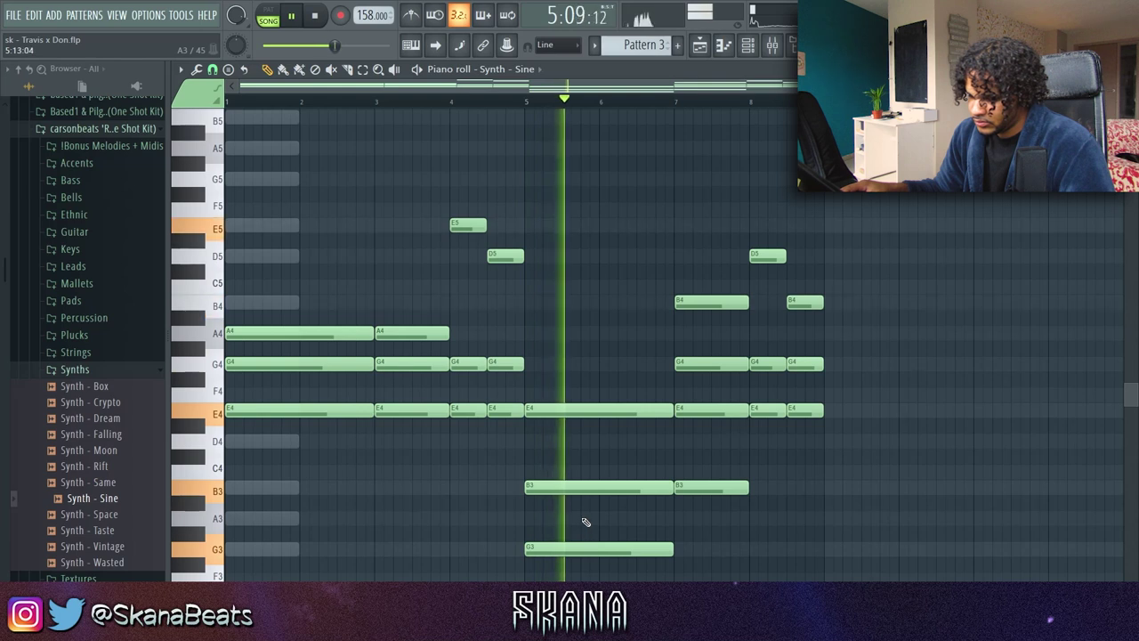
pyautogui.press('space')
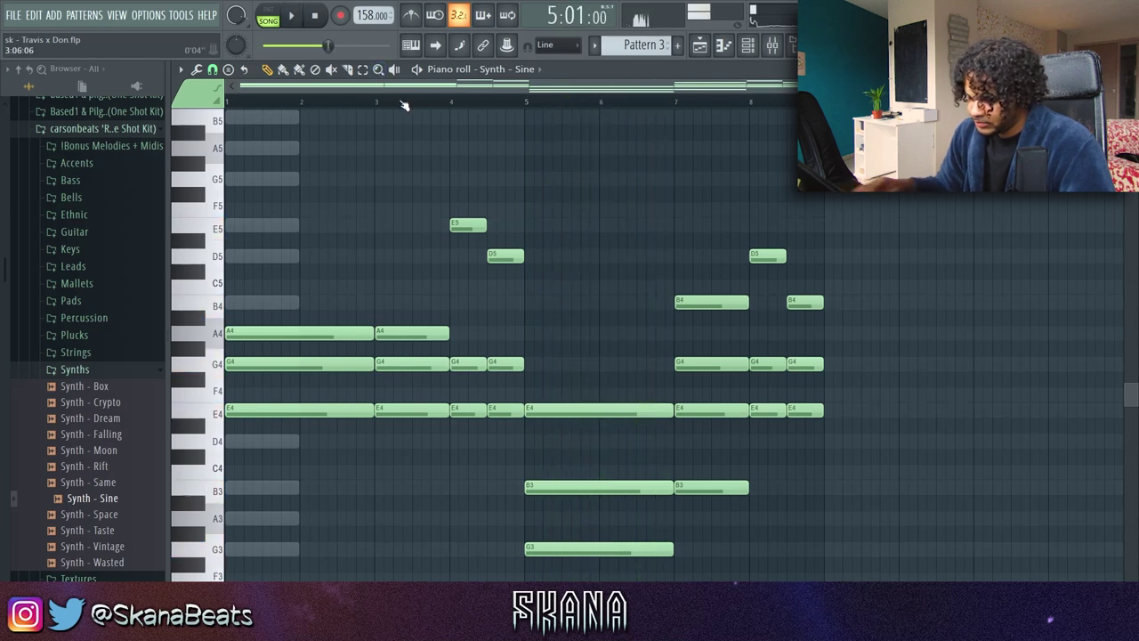
# Transpose all the Synth - Sine notes up one octave and play the melody from the start
pyautogui.hotkey('ctrl', 'Up')
pyautogui.press('space')
pyautogui.press('space')
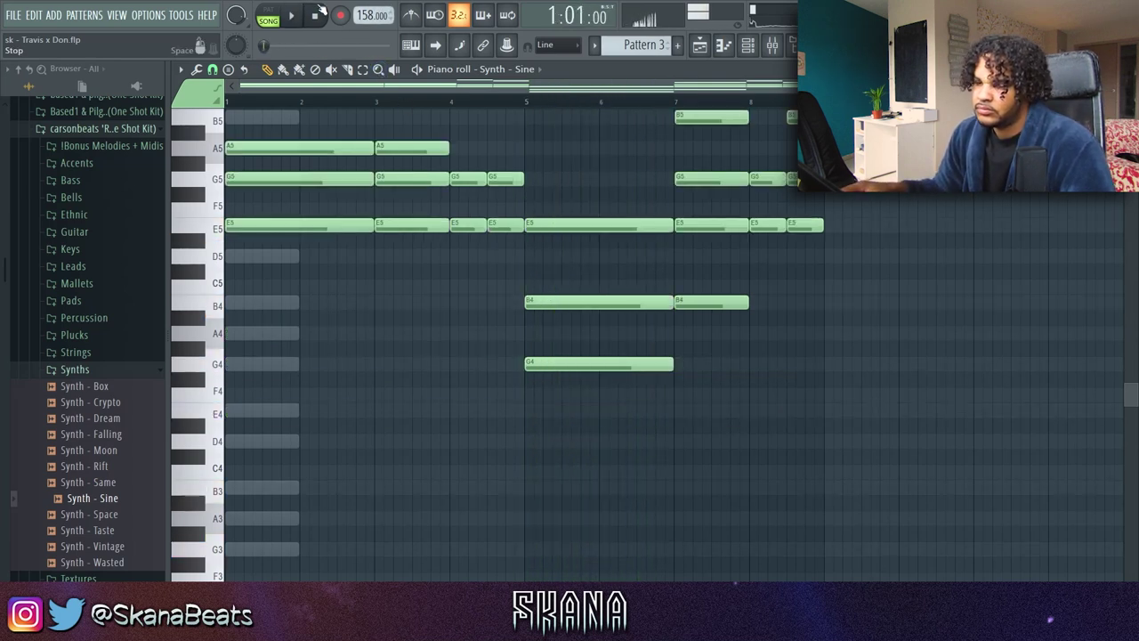
pyautogui.scroll(4, 389, 194)
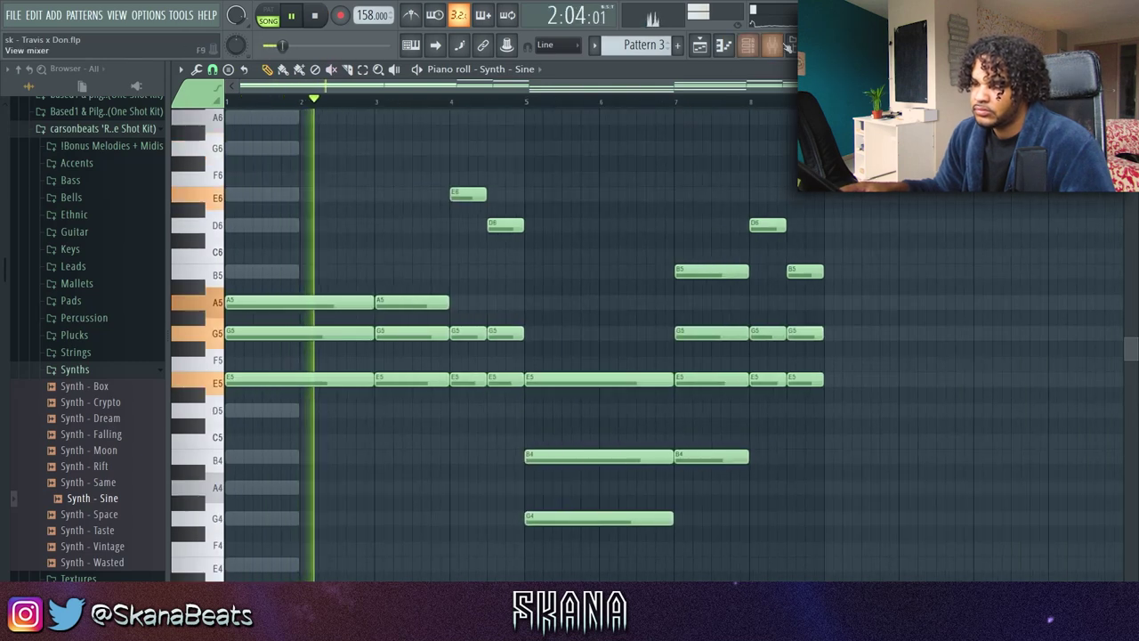
# Open the Synth - Sine channel's volume envelope and lower its release time
pyautogui.hotkey('alt', 'F8')
pyautogui.press('F6')
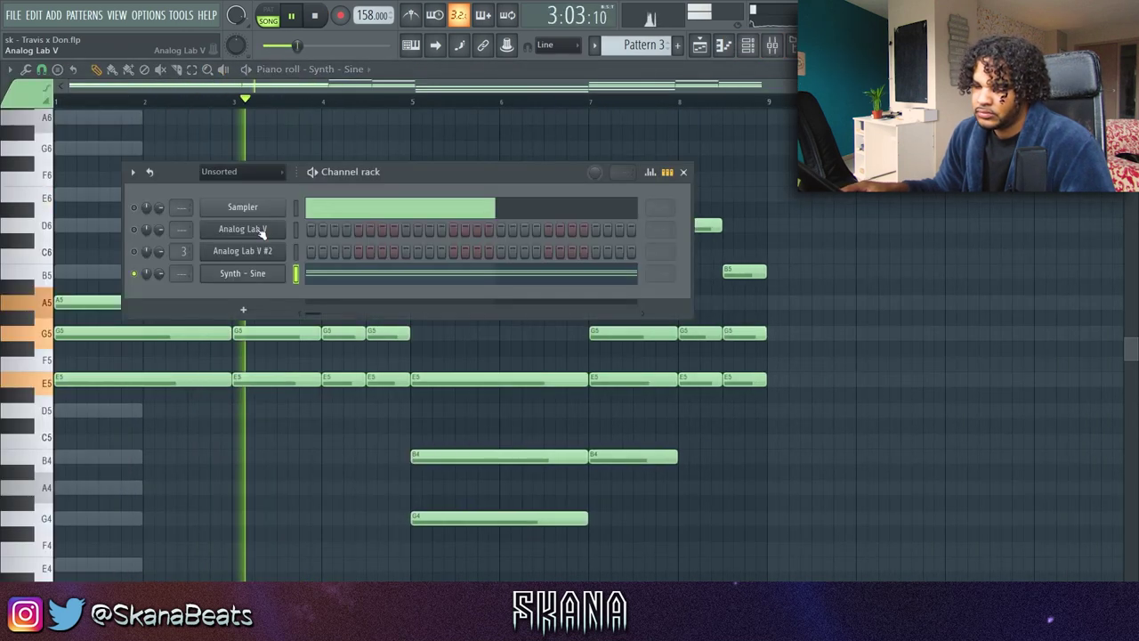
pyautogui.click(240, 282)
pyautogui.click(533, 161)
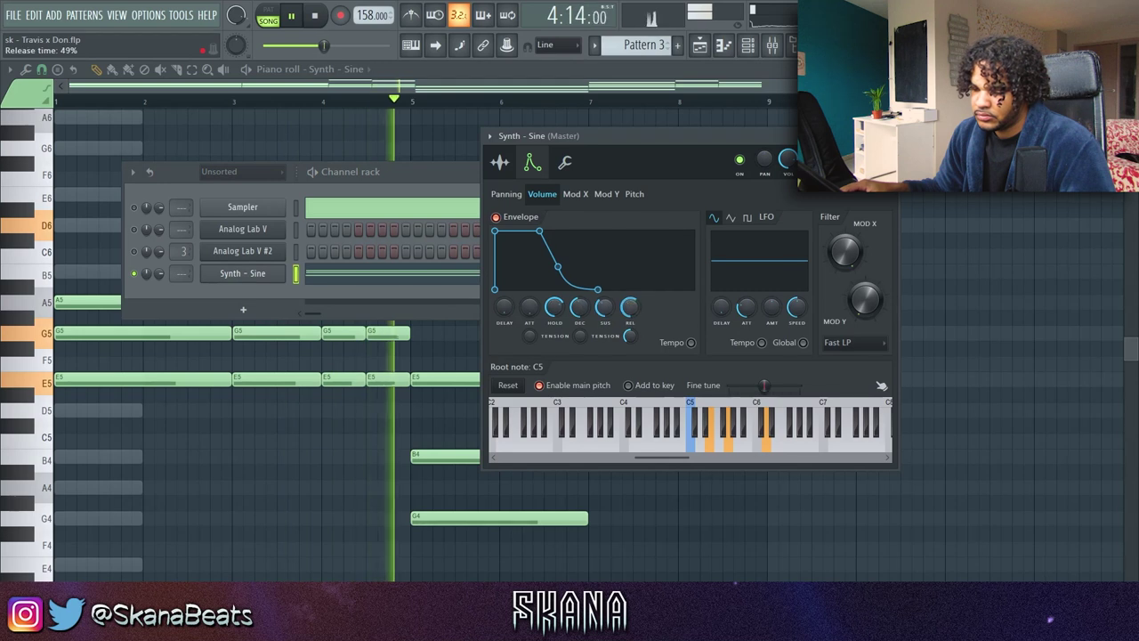
pyautogui.moveTo(630, 308); pyautogui.dragTo(630, 327)
pyautogui.rightClick(909, 308)
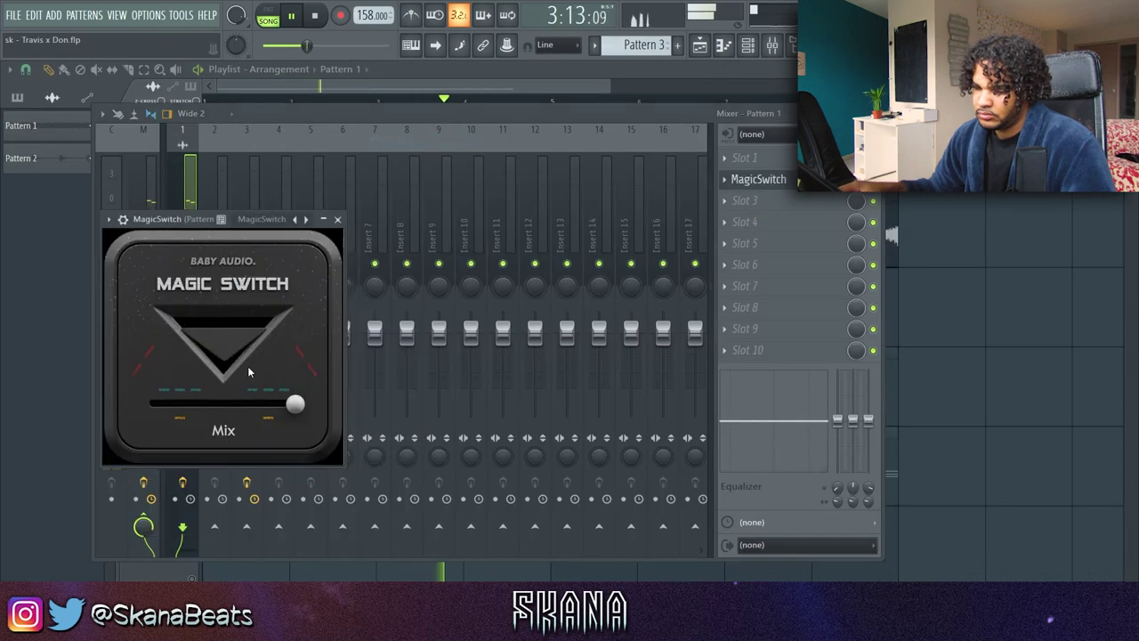
# Switch on the MagicSwitch effect on the Pattern 1 mixer track and reduce its mix
pyautogui.click(248, 365)
pyautogui.moveTo(296, 405); pyautogui.dragTo(233, 414)
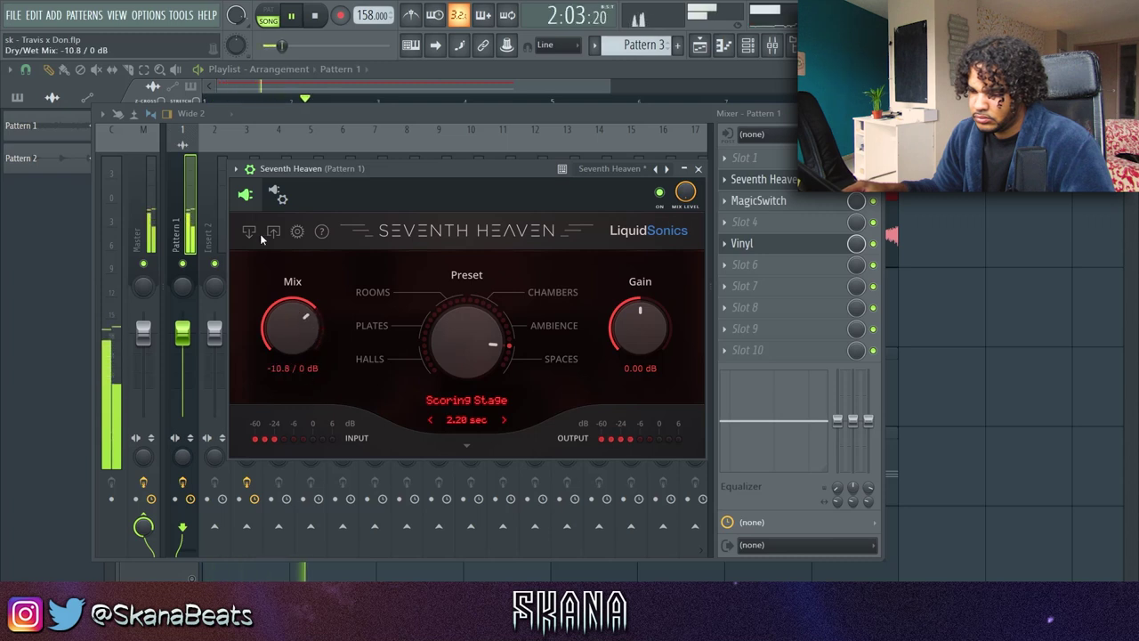
# Set the Seventh Heaven reverb's dry/wet mix to Equal Mix on the Pattern 1 track and check its preset categories
pyautogui.click(250, 169)
pyautogui.moveTo(286, 300); pyautogui.dragTo(286, 314)
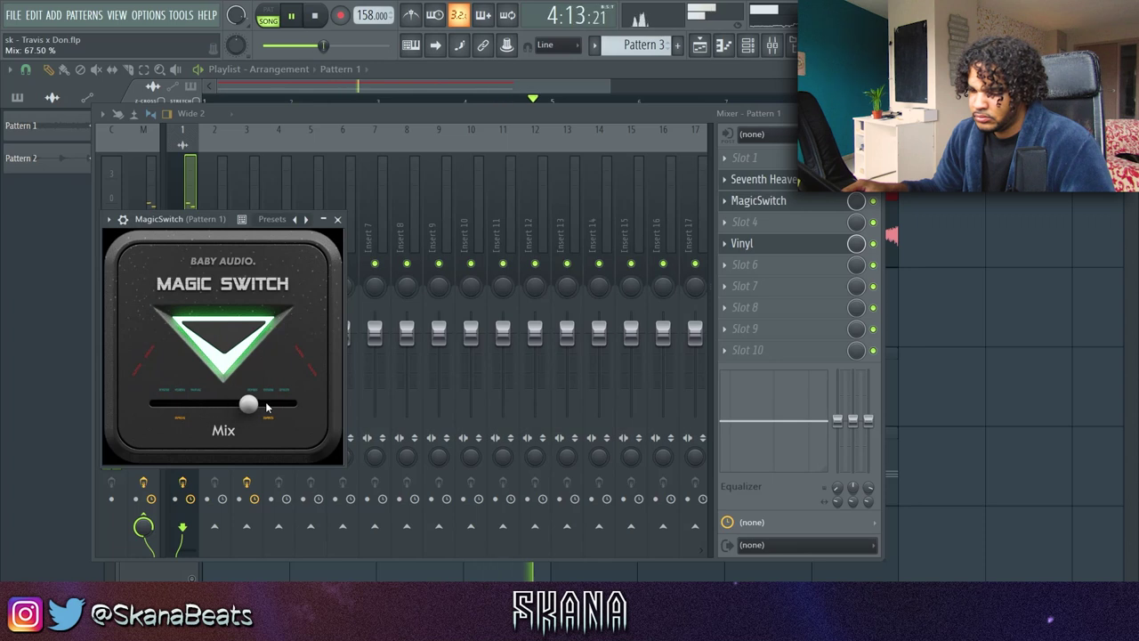
pyautogui.click(781, 181)
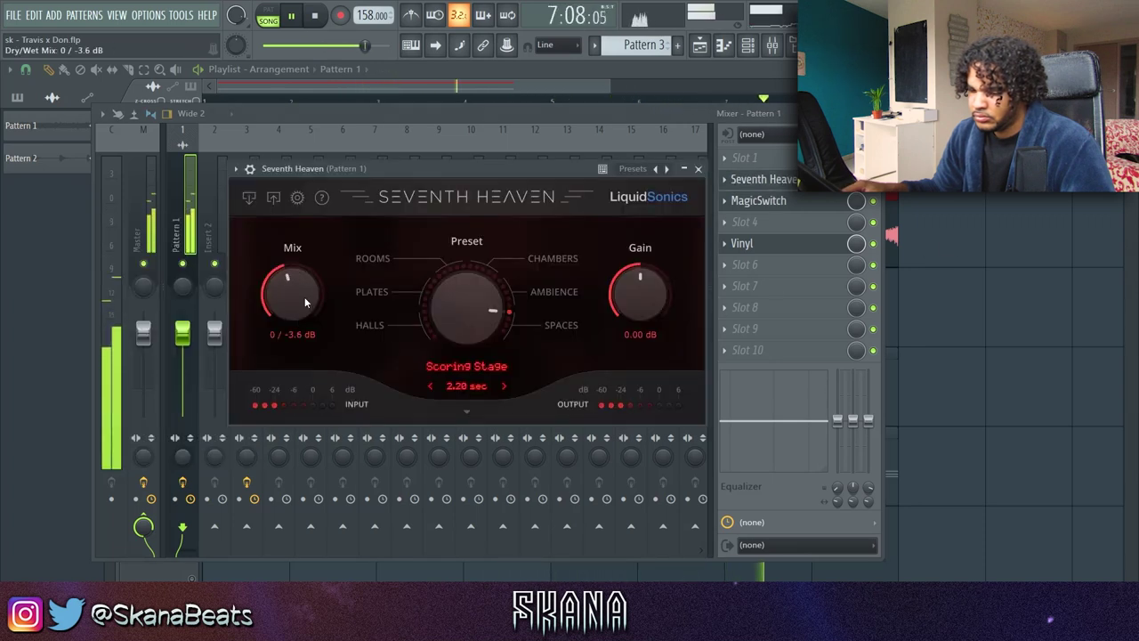
pyautogui.click(466, 366)
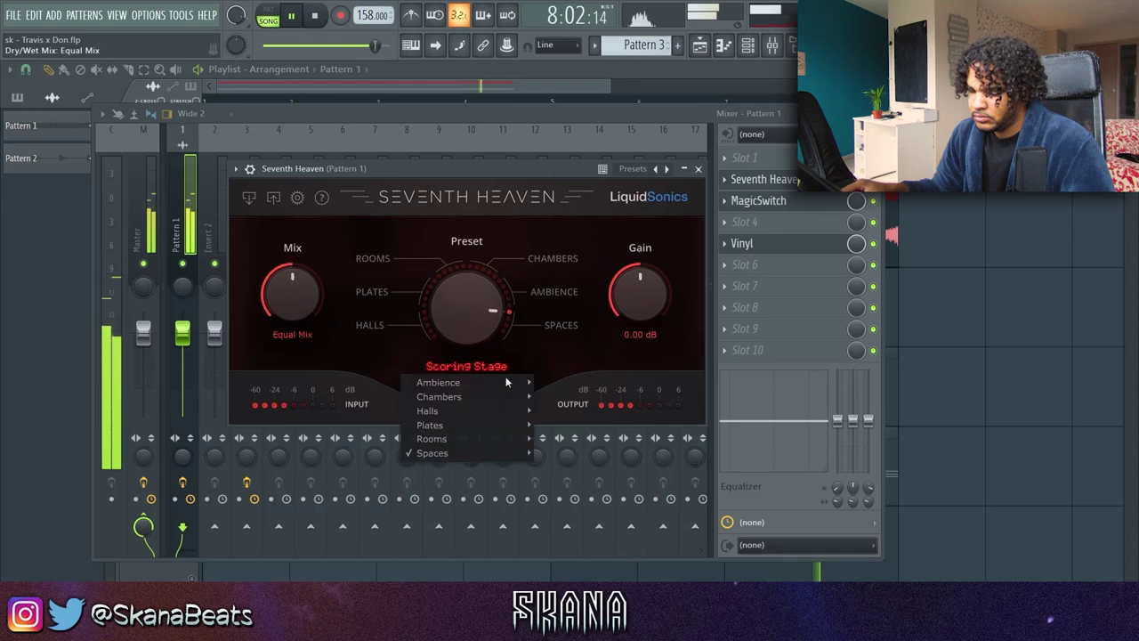
pyautogui.click(532, 312)
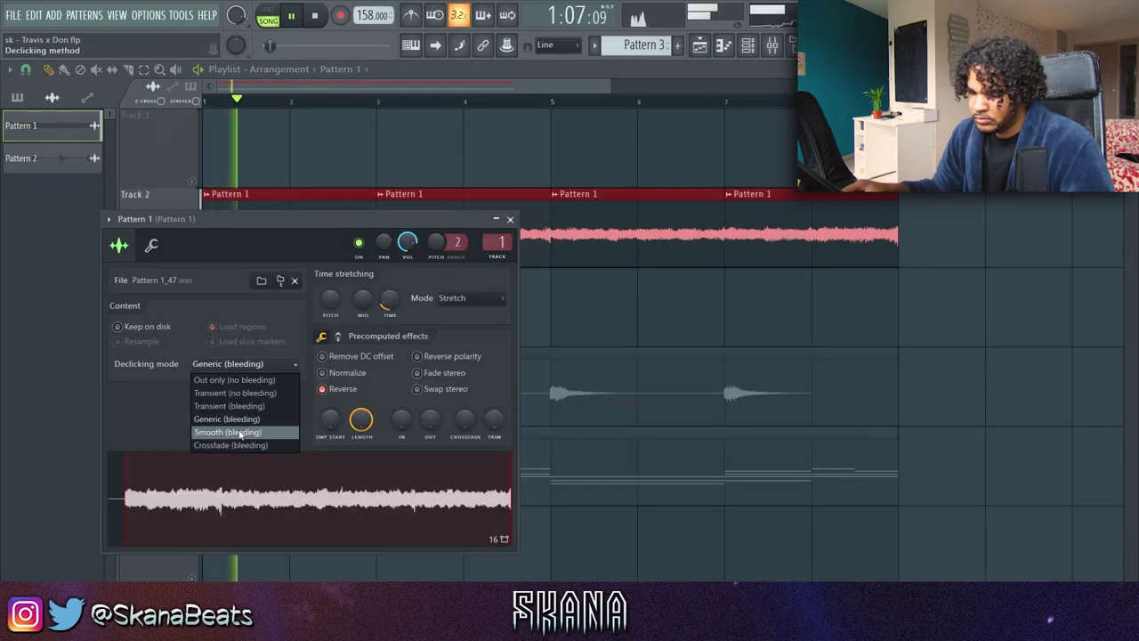
# Set Pattern 1's declicking mode to Smooth (bleeding) and trim its selected Track 2 clips to a length of 1:15:07
pyautogui.click(239, 433)
pyautogui.moveTo(1027, 216); pyautogui.dragTo(275, 252)
pyautogui.scroll(6, 294, 244)
pyautogui.moveTo(508, 196); pyautogui.dragTo(491, 193)
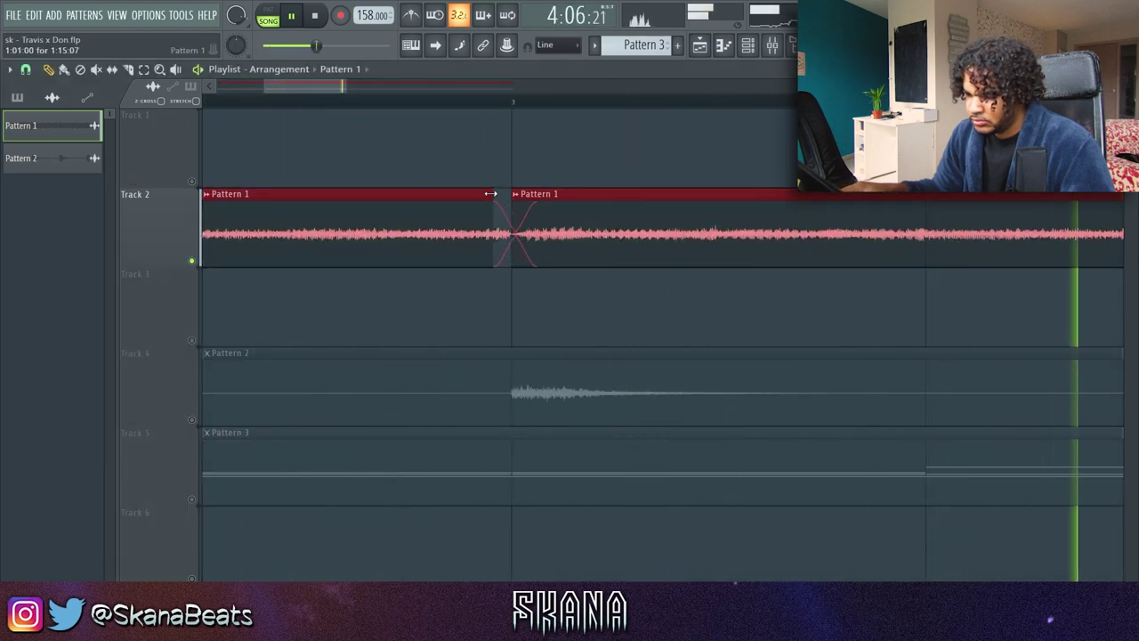
pyautogui.scroll(-6, 491, 194)
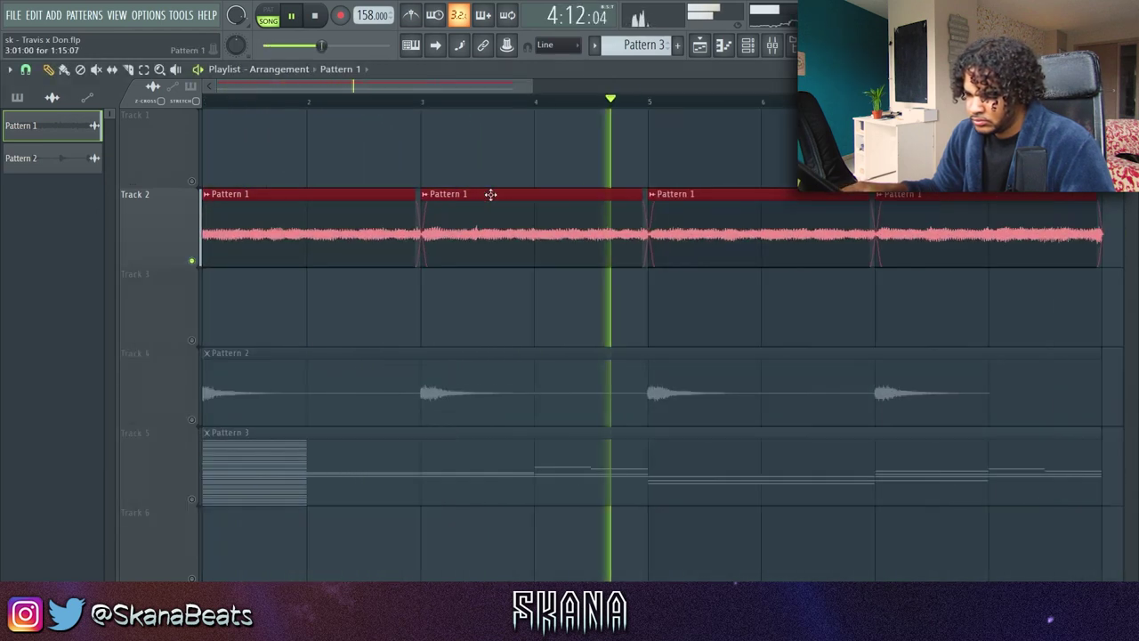
# Slice the Pattern 1 audio clips on Track 2 at bars 4, 6 and 8
pyautogui.keyDown('ctrl'); pyautogui.click(580, 348); pyautogui.keyUp('ctrl')
pyautogui.press('c')
pyautogui.moveTo(530, 232); pyautogui.dragTo(529, 286)
pyautogui.moveTo(745, 222); pyautogui.dragTo(746, 287)
pyautogui.moveTo(962, 194); pyautogui.dragTo(962, 298)
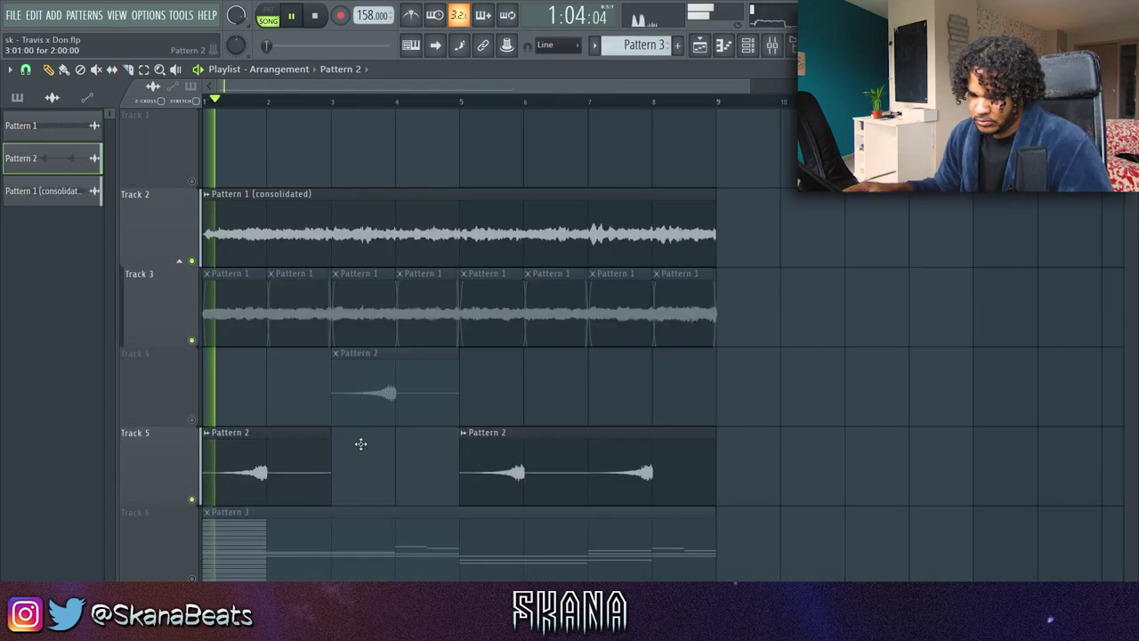
# Arrange four two-bar Pattern 2 clips back to back on Track 5, starting at bars 1, 3, 5 and 7
pyautogui.moveTo(356, 420); pyautogui.dragTo(362, 498)
pyautogui.rightClick(556, 455)
pyautogui.moveTo(549, 455); pyautogui.dragTo(287, 470)
pyautogui.hotkey('ctrl', 'b')
pyautogui.keyDown('ctrl'); pyautogui.click(420, 488); pyautogui.keyUp('ctrl')
pyautogui.moveTo(423, 479); pyautogui.dragTo(545, 398)
pyautogui.moveTo(540, 468); pyautogui.dragTo(432, 490)
pyautogui.press('space')
pyautogui.press('space')
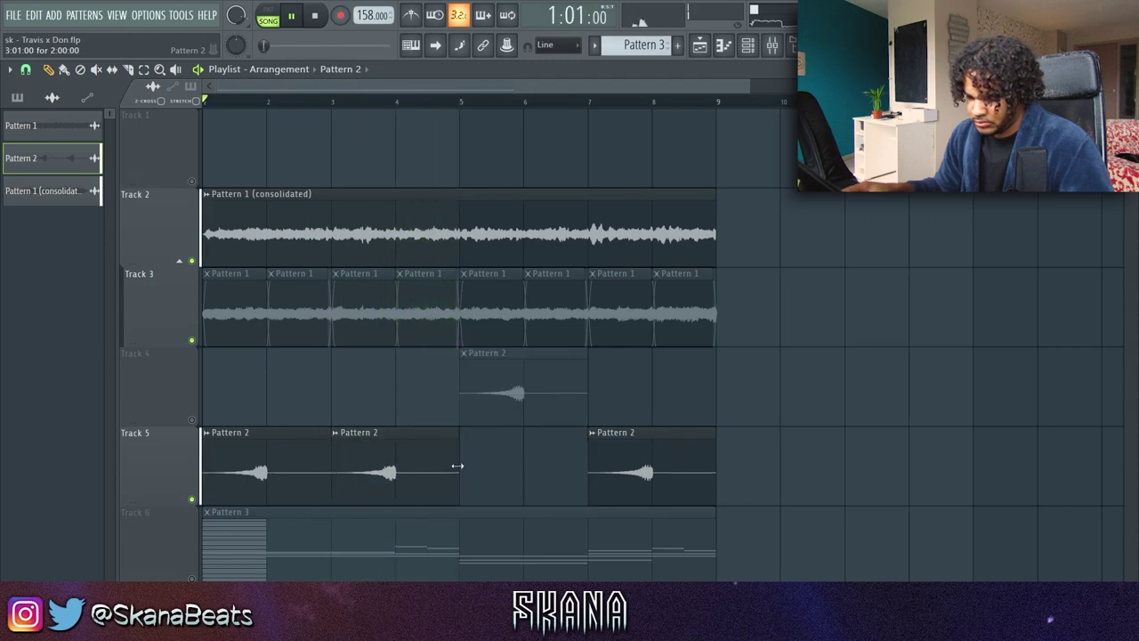
pyautogui.moveTo(516, 407); pyautogui.dragTo(516, 486)
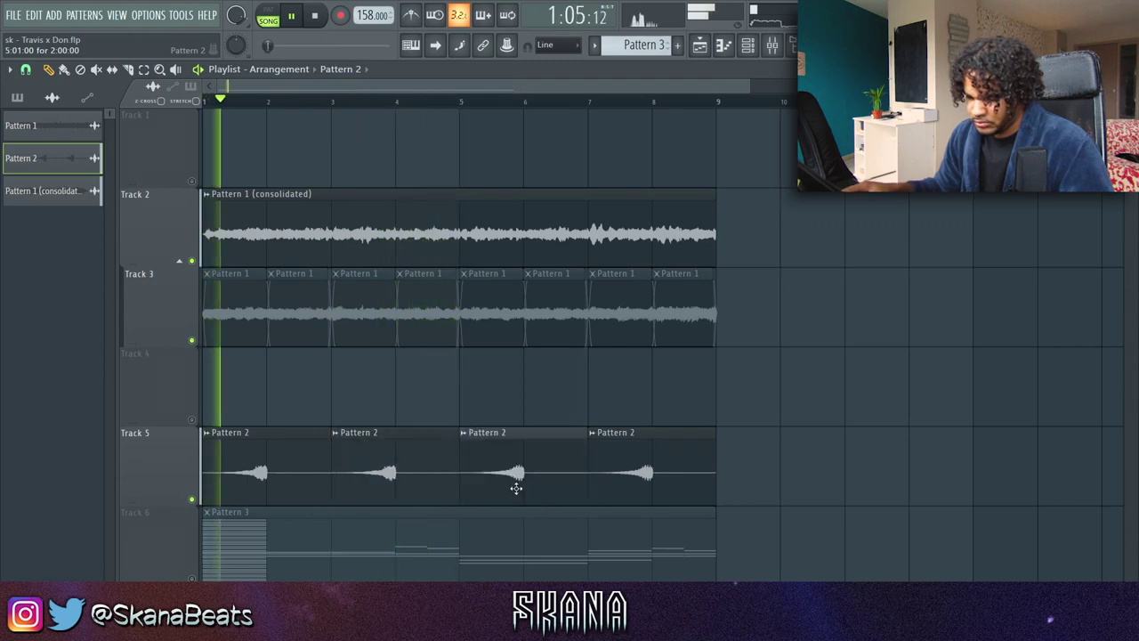
# Check Pattern 2's mixer track and browse the effect plugins available for its empty slots
pyautogui.doubleClick(390, 472)
pyautogui.click(545, 297)
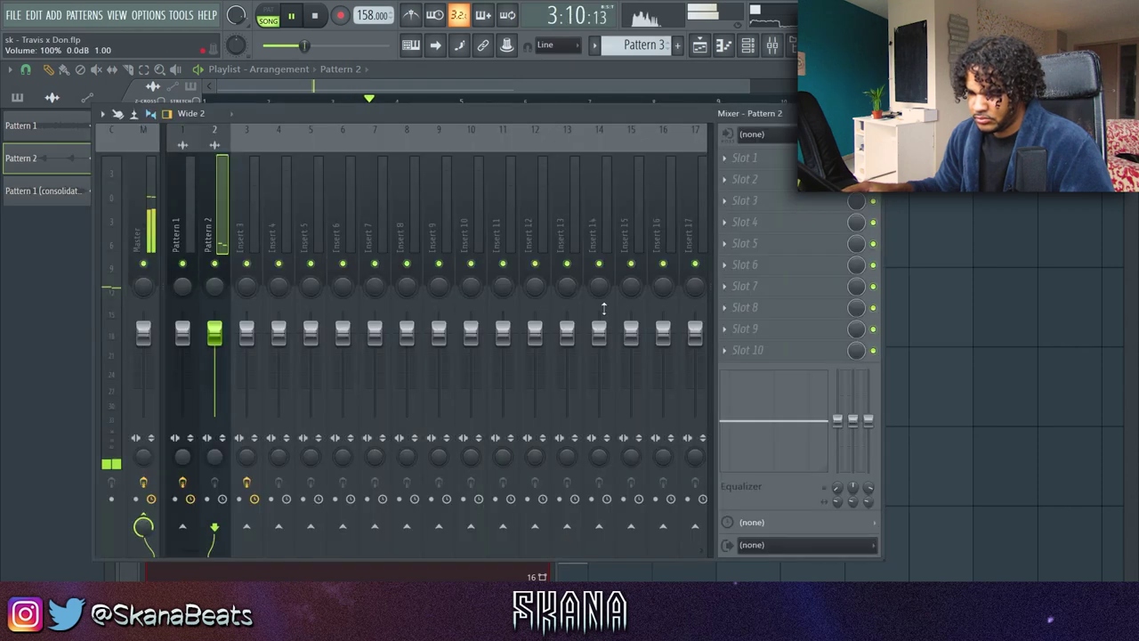
pyautogui.click(744, 219)
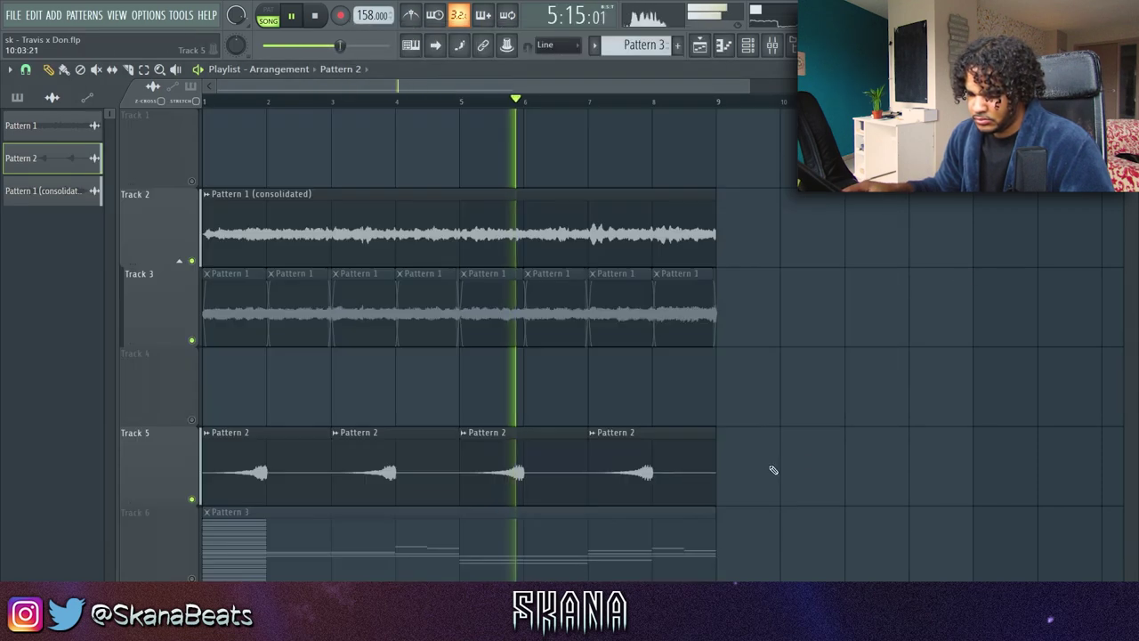
pyautogui.rightClick(615, 463)
pyautogui.click(610, 461)
pyautogui.press('F9')
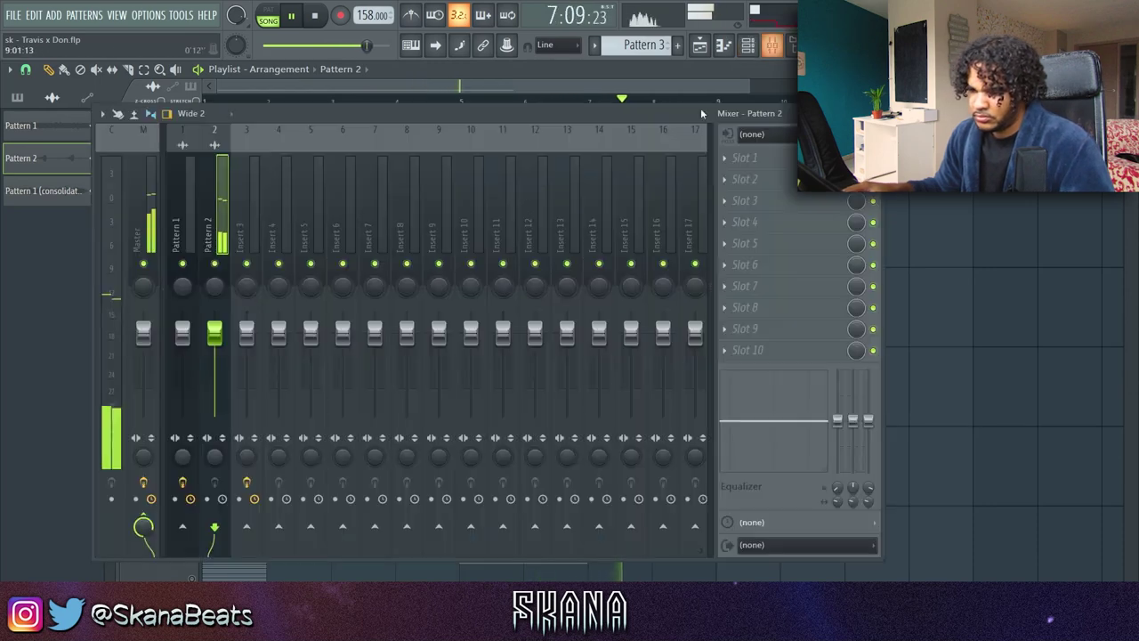
pyautogui.click(767, 250)
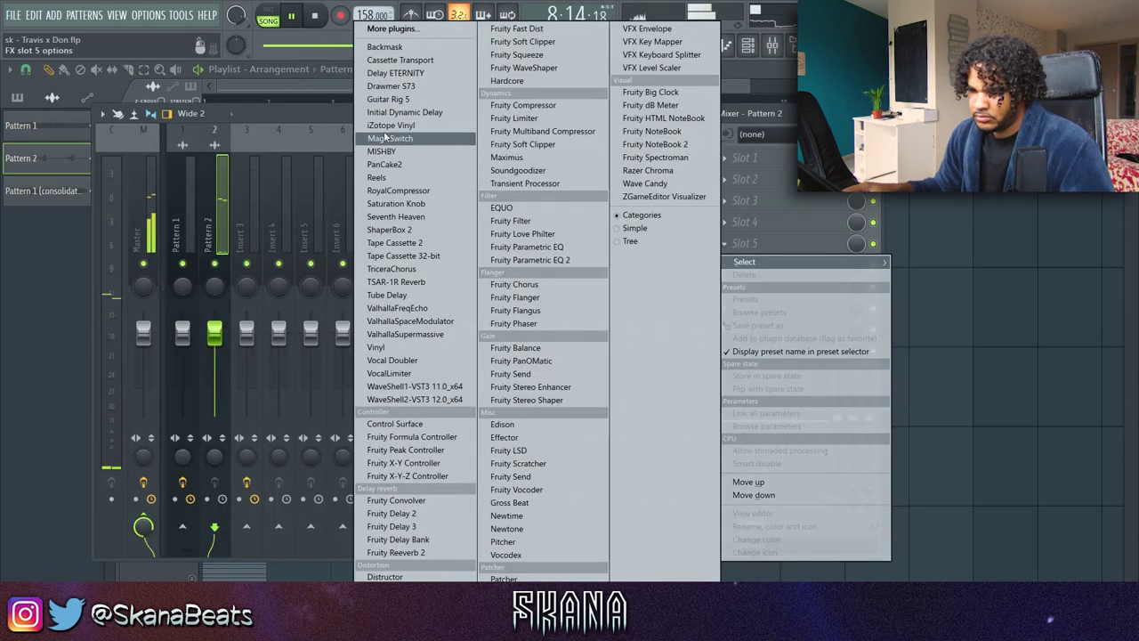
pyautogui.press('F9')
# Route the Pattern 2 audio clip to mixer track 1
pyautogui.doubleClick(545, 458)
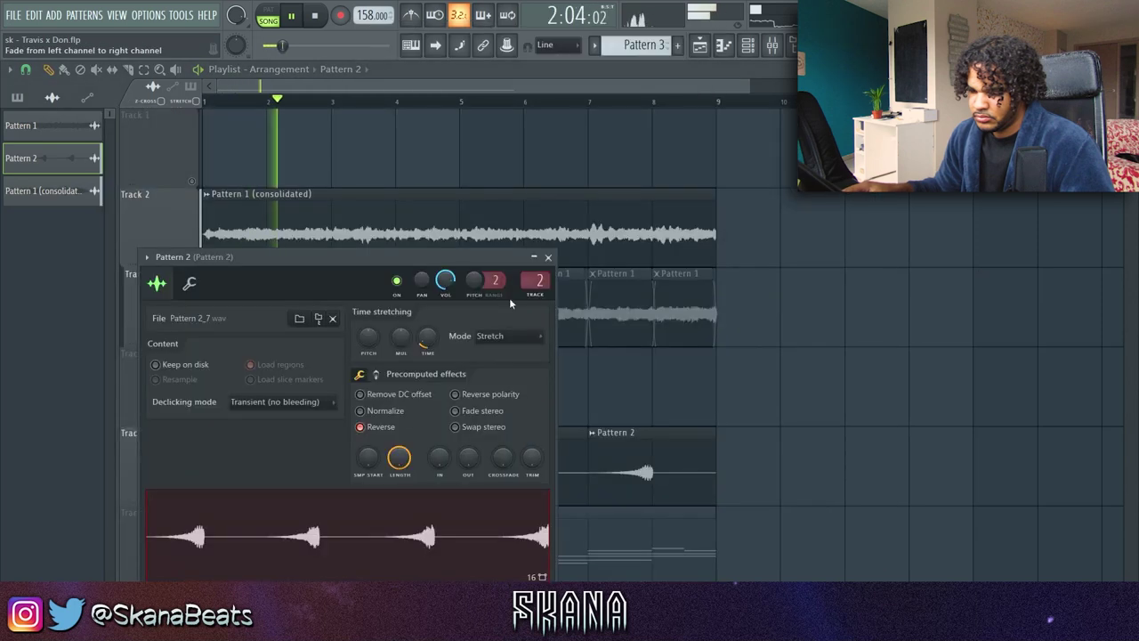
pyautogui.click(548, 258)
pyautogui.press('space')
# On the Pattern 1 mixer track, bypass Vinyl, move MagicSwitch to slot 4 and set Seventh Heaven's mix to -13.4 / 0 dB
pyautogui.click(774, 48)
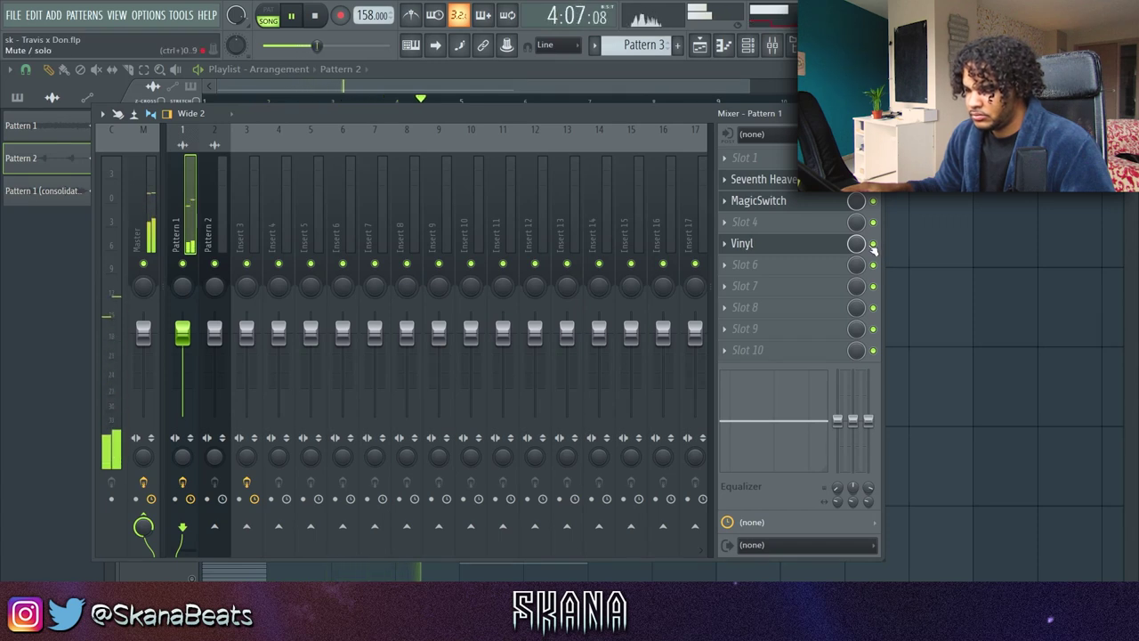
pyautogui.click(794, 180)
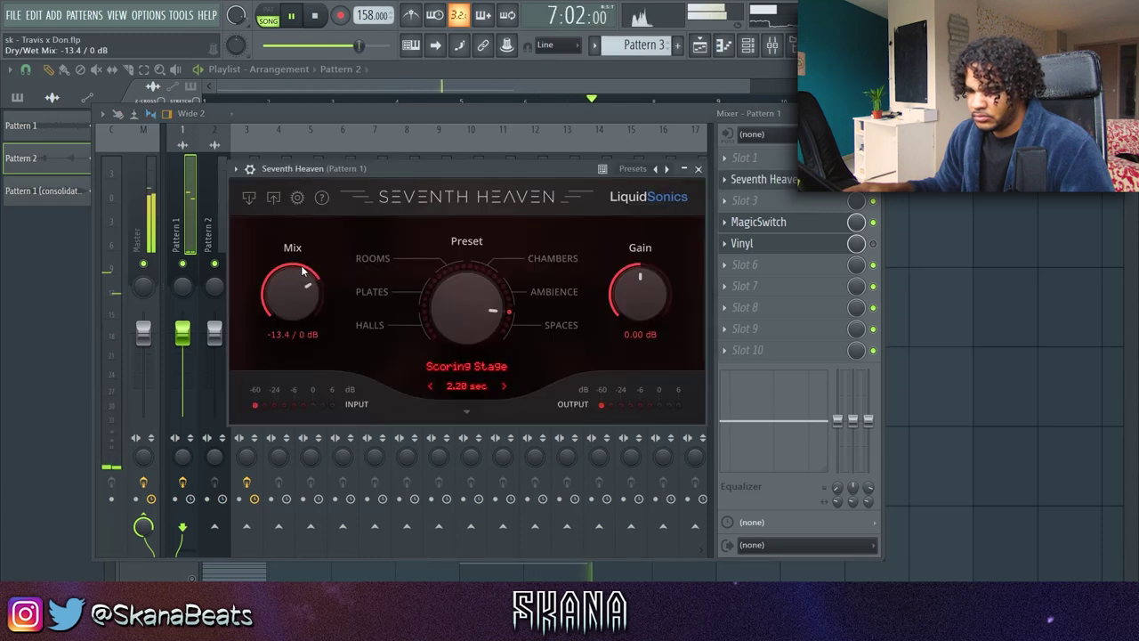
pyautogui.click(698, 170)
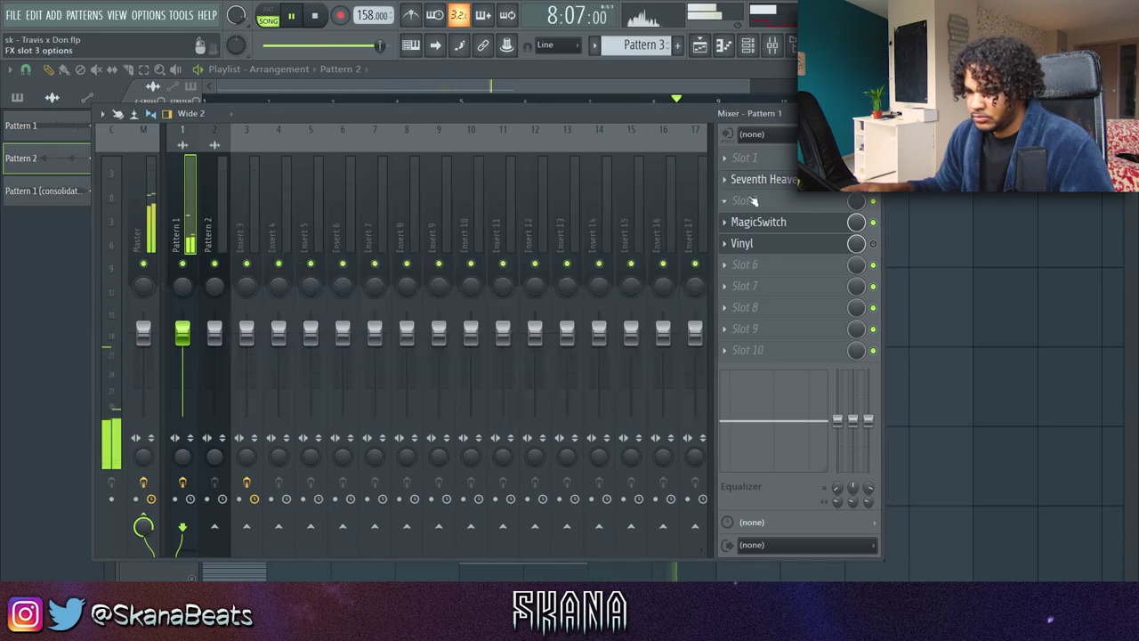
pyautogui.rightClick(988, 346)
pyautogui.moveTo(824, 445); pyautogui.dragTo(217, 445)
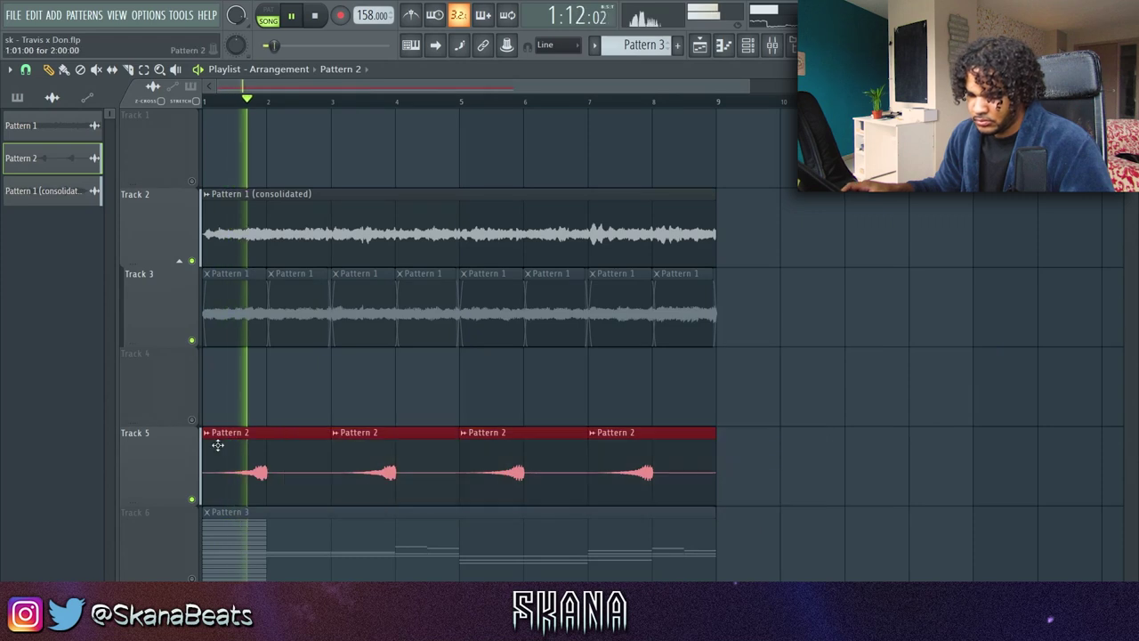
pyautogui.scroll(5, 222, 449)
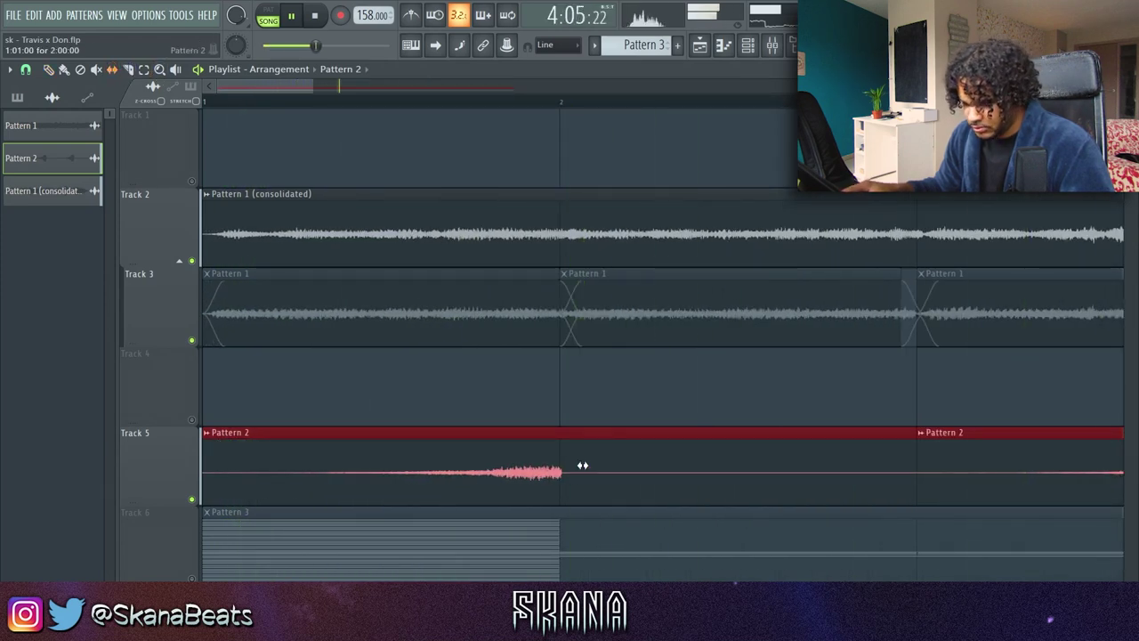
pyautogui.scroll(-5, 580, 457)
pyautogui.keyDown('ctrl'); pyautogui.click(816, 364); pyautogui.keyUp('ctrl')
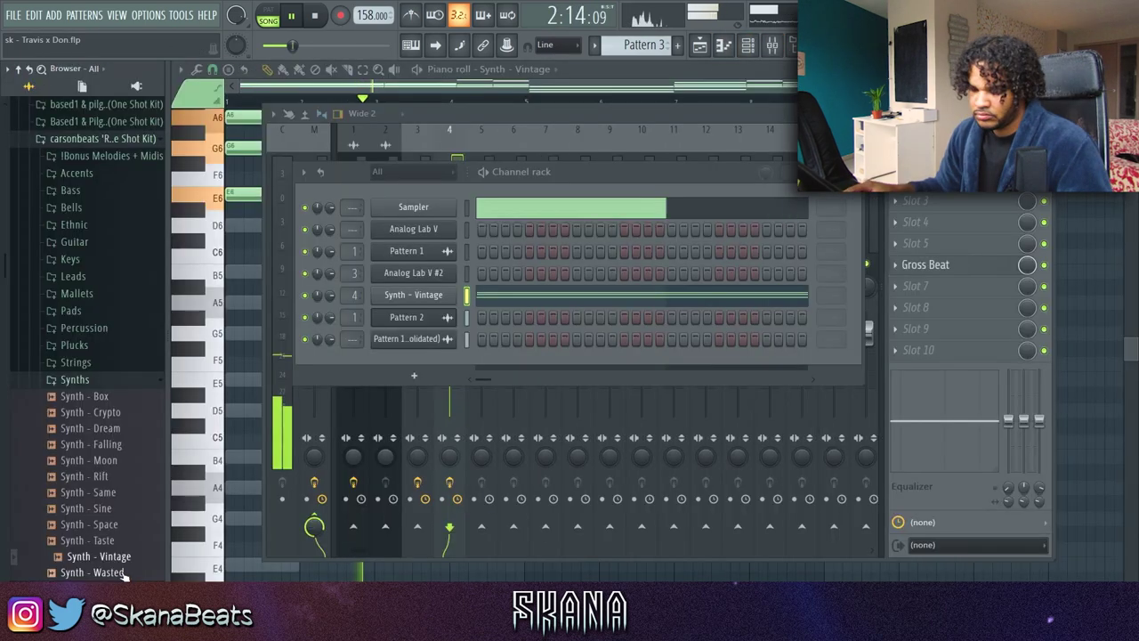
# Audition Synth - Wasted in place of the Synth - Vintage sample and load Synth - Box into the channel
pyautogui.click(123, 574)
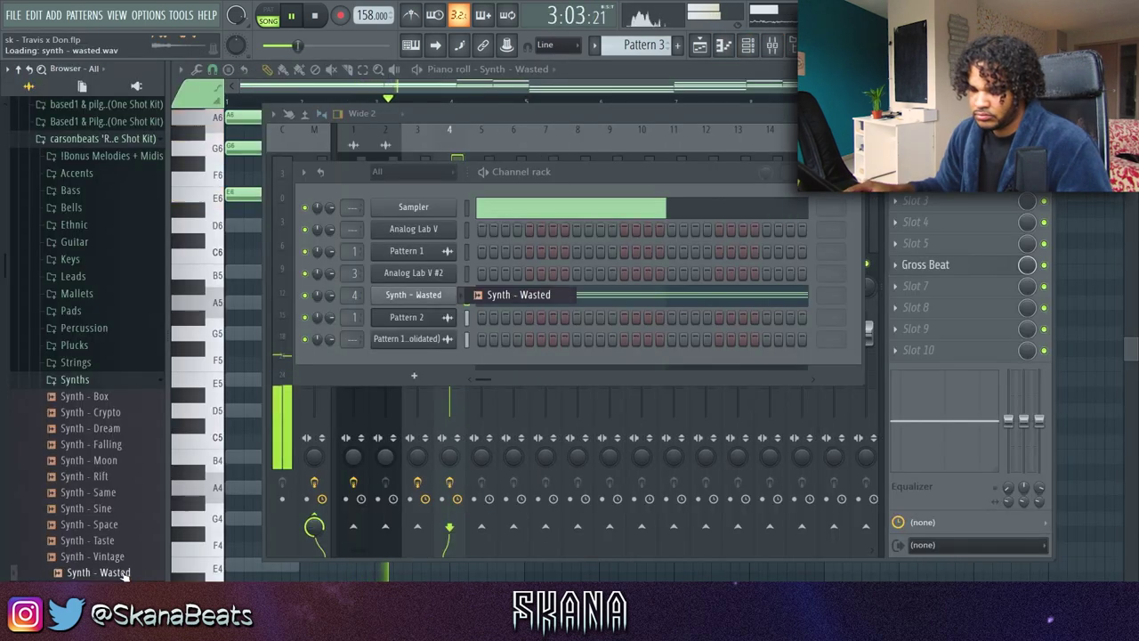
pyautogui.click(111, 402)
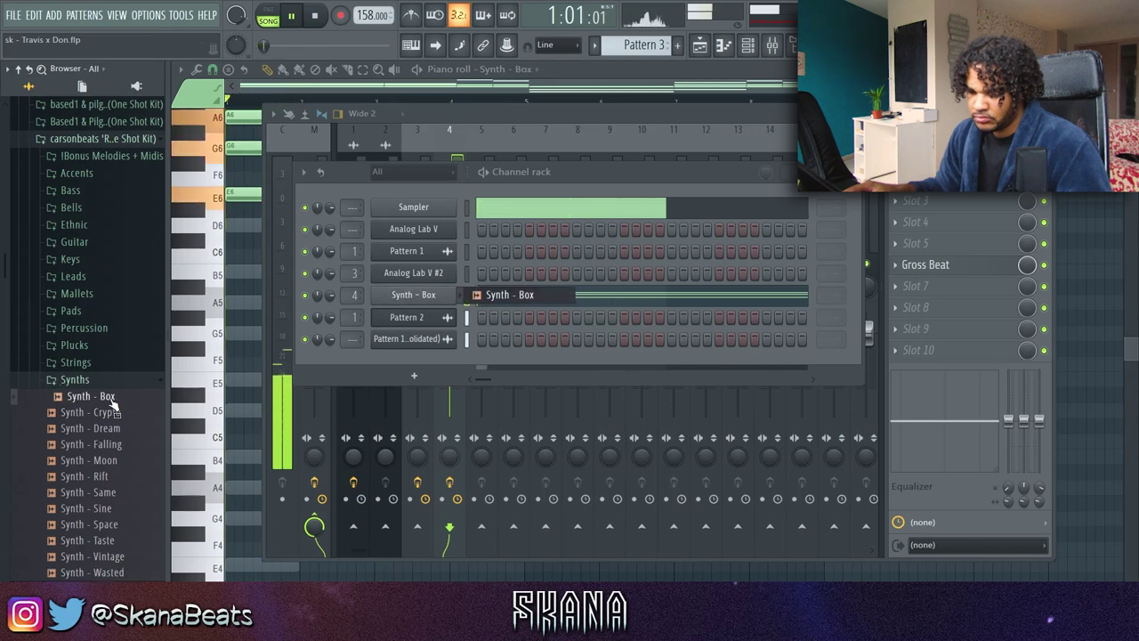
pyautogui.click(429, 303)
pyautogui.click(703, 162)
pyautogui.click(670, 162)
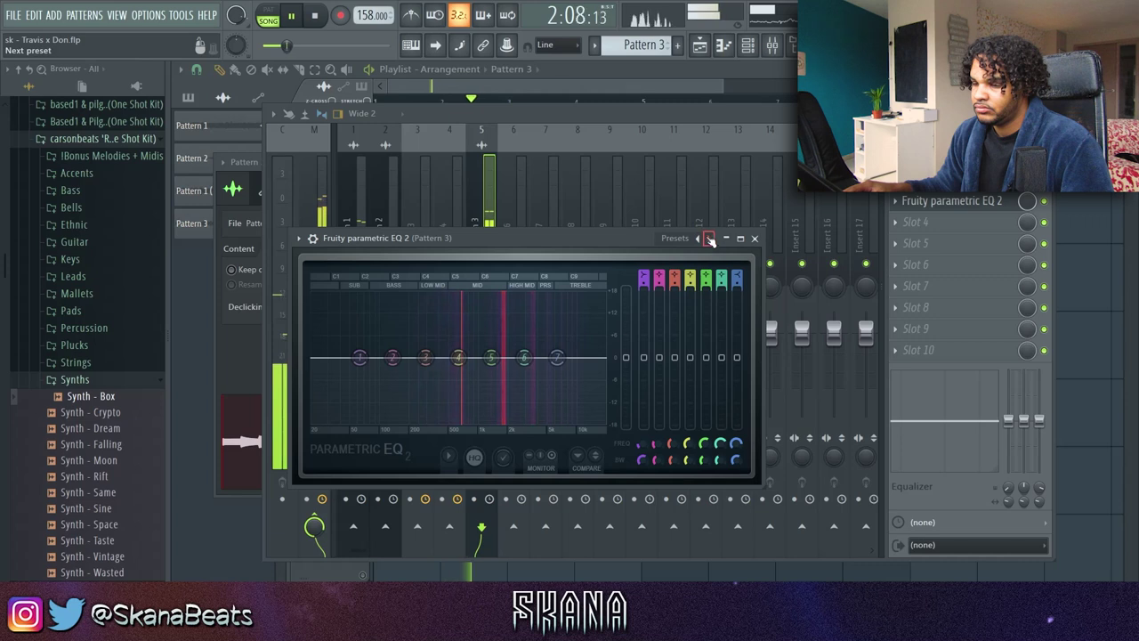
# Apply the 20Hz + 18kHz cut preset to Pattern 3's Parametric EQ 2 and narrow it to about 87 Hz and 2.7 kHz
pyautogui.click(709, 240)
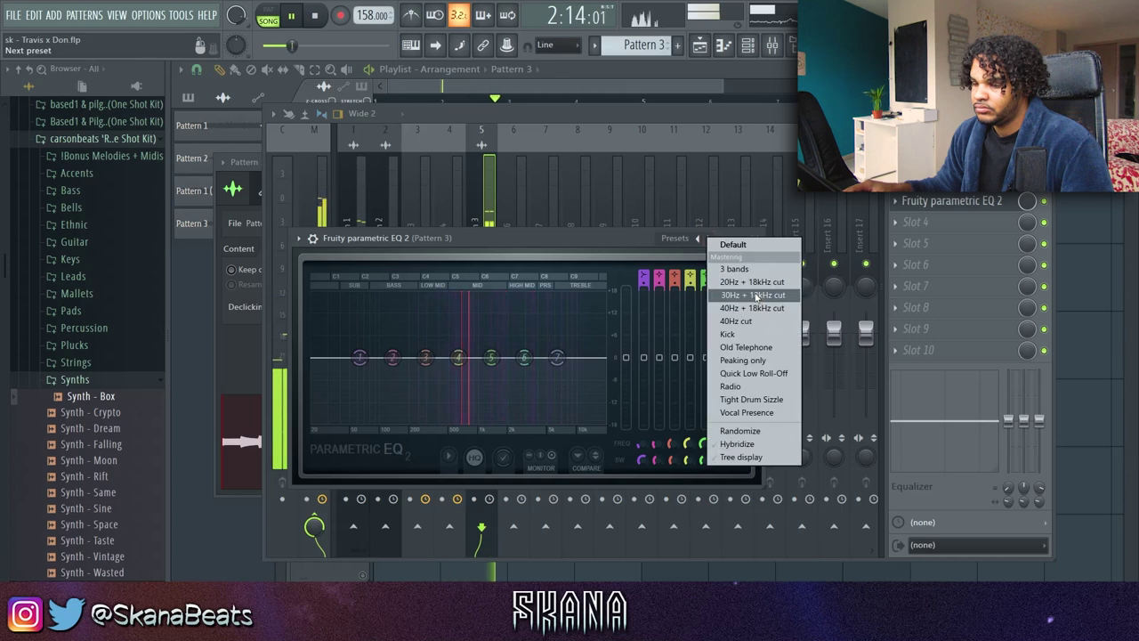
pyautogui.click(808, 294)
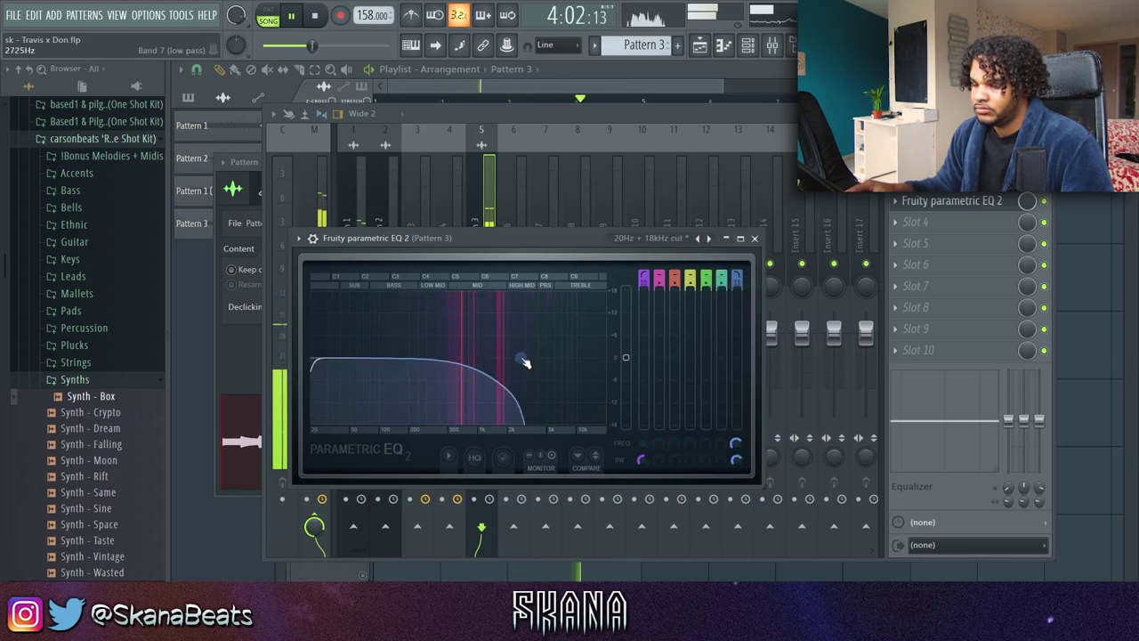
pyautogui.moveTo(316, 358); pyautogui.dragTo(380, 363)
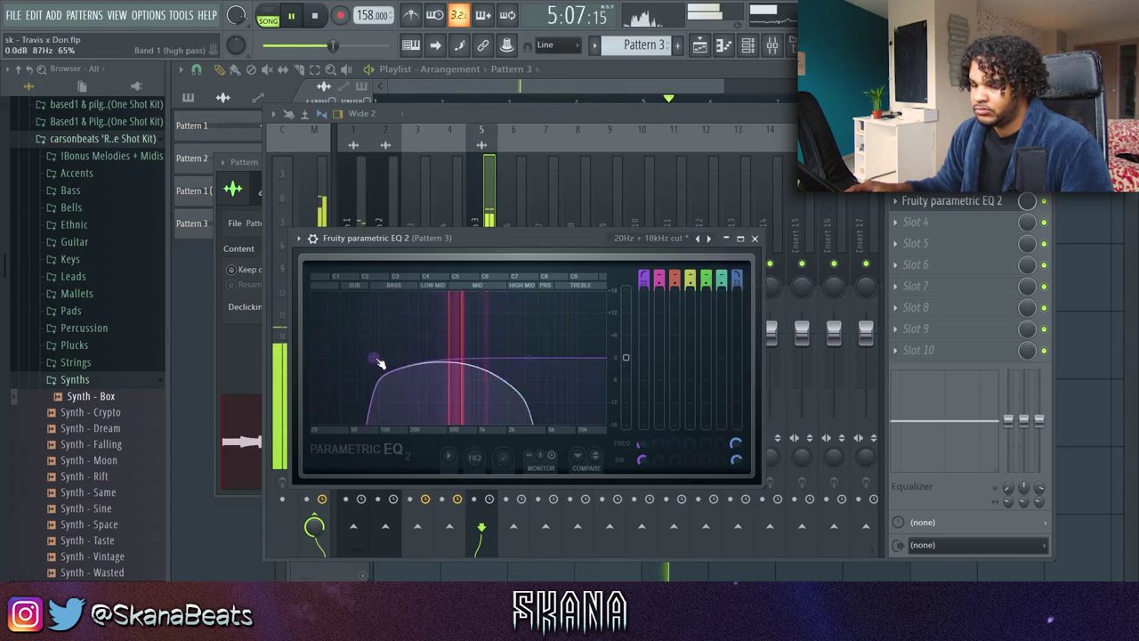
pyautogui.press('F12')
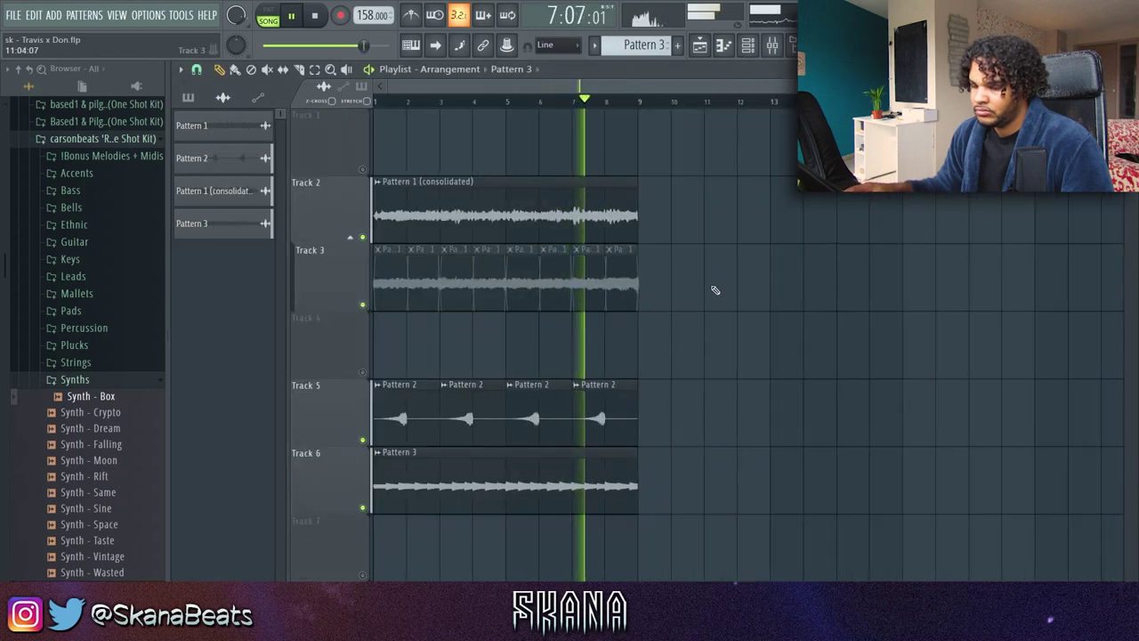
# Ungroup the cleared Track 3 from Track 2 and move the Pattern 2 and Pattern 3 clips up to Tracks 3 and 4
pyautogui.rightClick(349, 254)
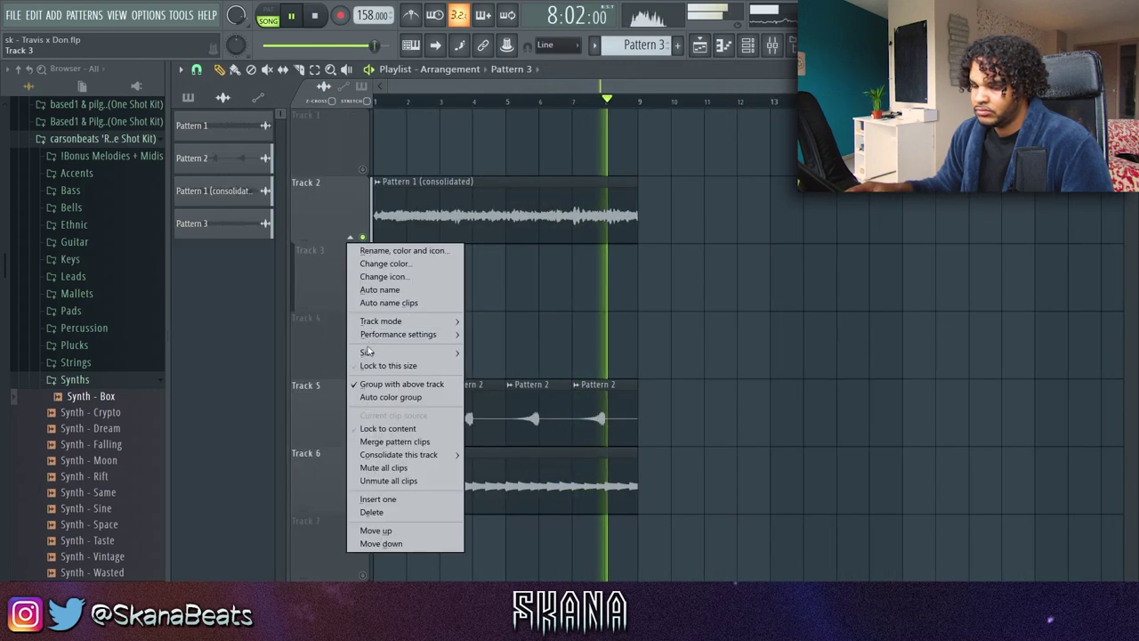
pyautogui.click(356, 364)
pyautogui.moveTo(382, 382); pyautogui.dragTo(774, 511)
pyautogui.moveTo(456, 460); pyautogui.dragTo(456, 392)
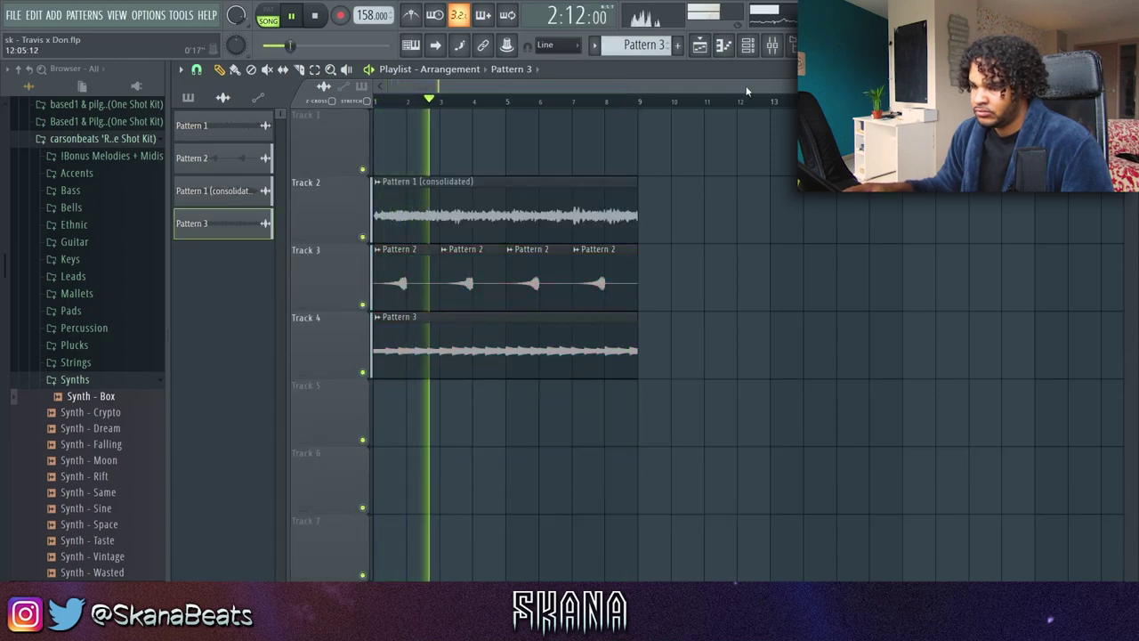
# Lower the mixer volume of Pattern 1 to -3.9 dB and of Pattern 3 to -2.8 dB
pyautogui.click(769, 46)
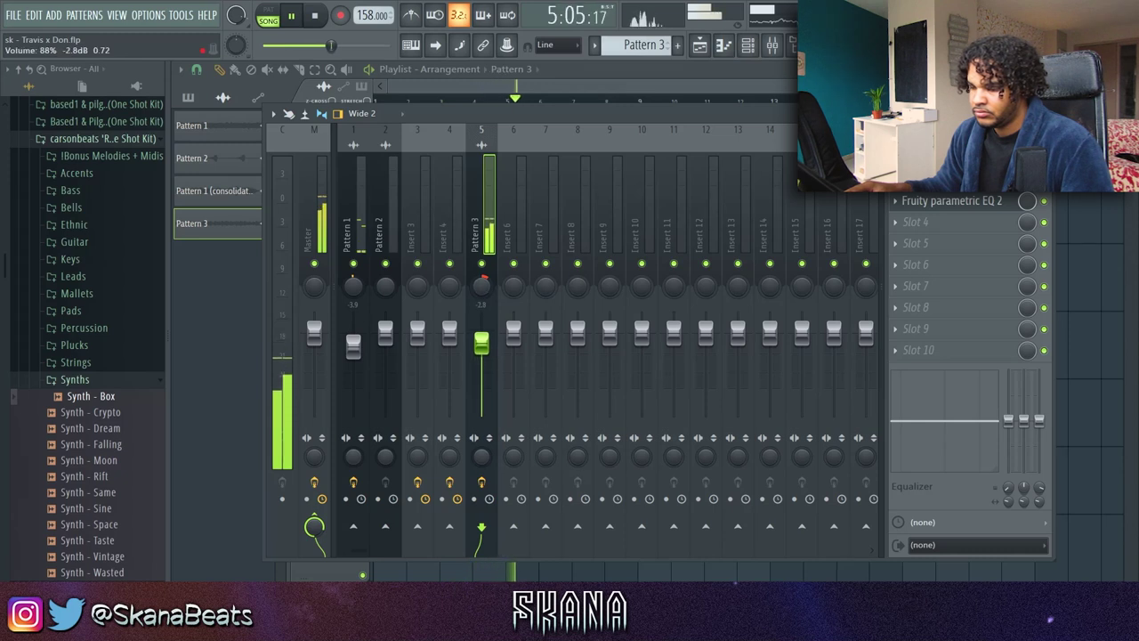
pyautogui.press('F9')
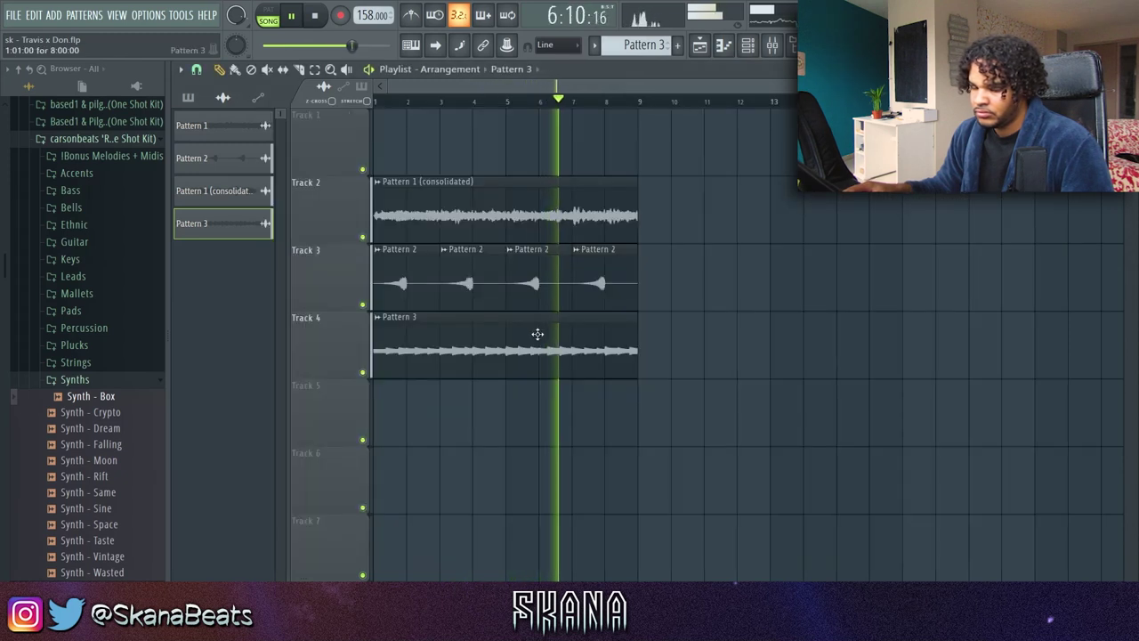
# Add the Vocal - Female Ohooaaa sample to Track 5 at bar 7 and shorten the clip to about two bars
pyautogui.scroll(-10, 120, 341)
pyautogui.click(132, 396)
pyautogui.moveTo(140, 402); pyautogui.dragTo(611, 410)
pyautogui.doubleClick(610, 410)
pyautogui.press('Escape')
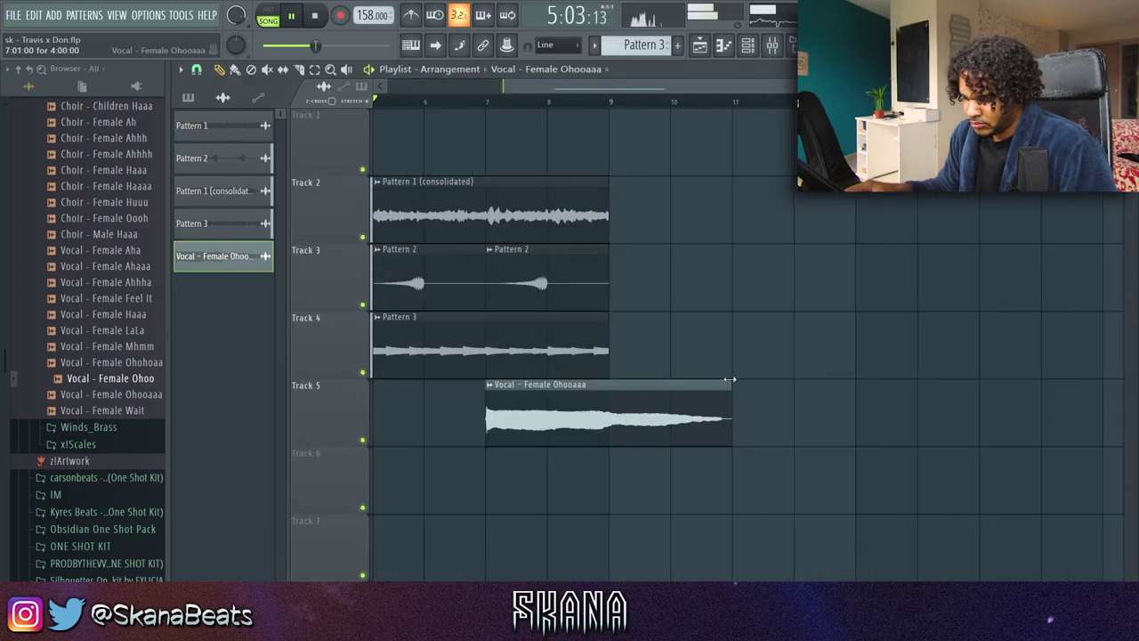
pyautogui.moveTo(729, 418); pyautogui.dragTo(670, 419)
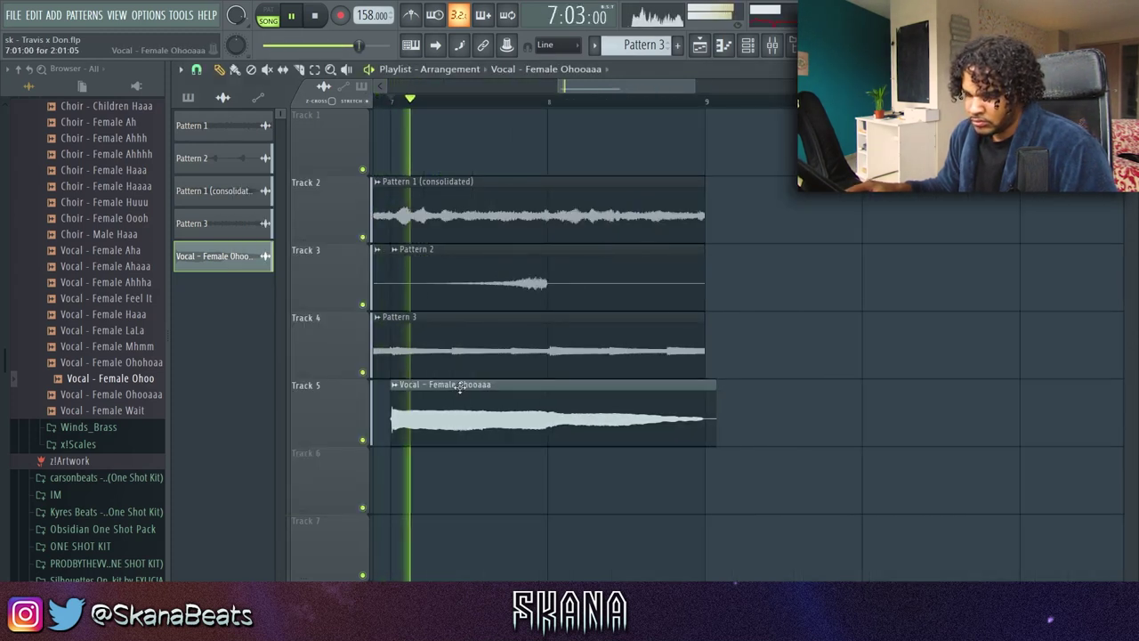
# Place a Vocal - Female LaLa clip at bar 3 on Track 5 and reset the pitch shift of both vocal clips
pyautogui.doubleClick(482, 424)
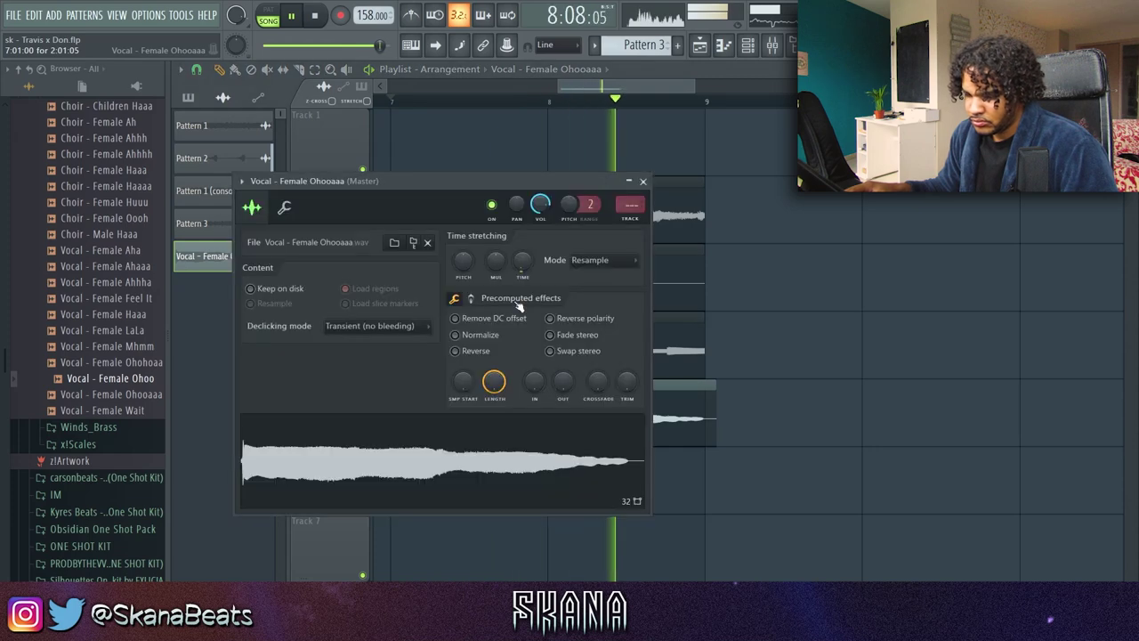
pyautogui.rightClick(469, 263)
pyautogui.click(601, 265)
pyautogui.click(587, 303)
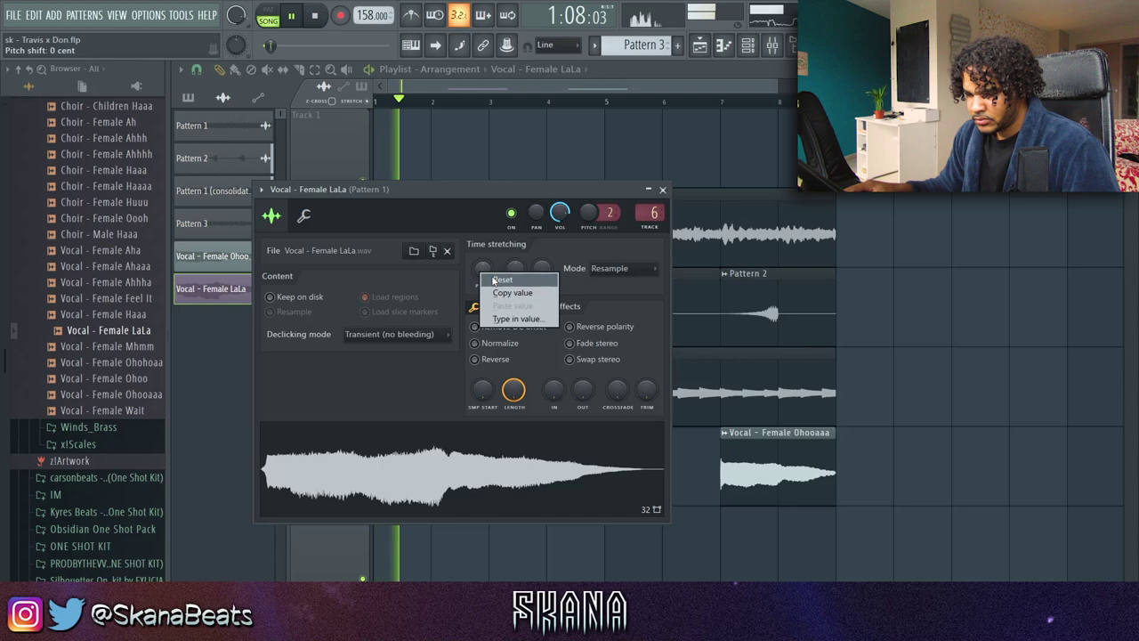
pyautogui.click(503, 279)
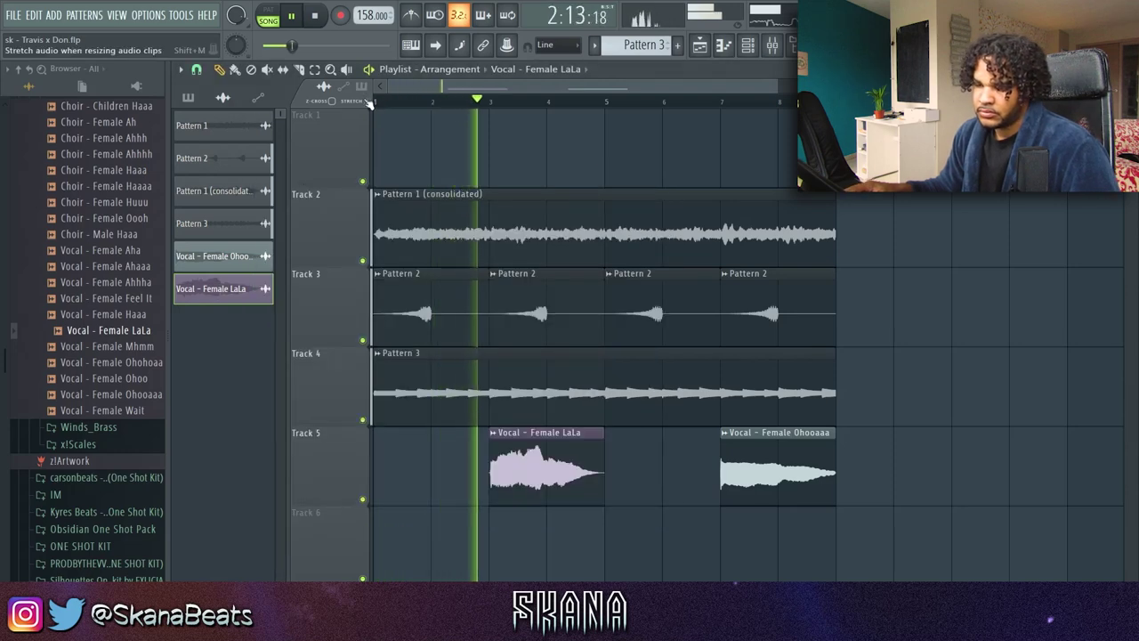
pyautogui.click(772, 45)
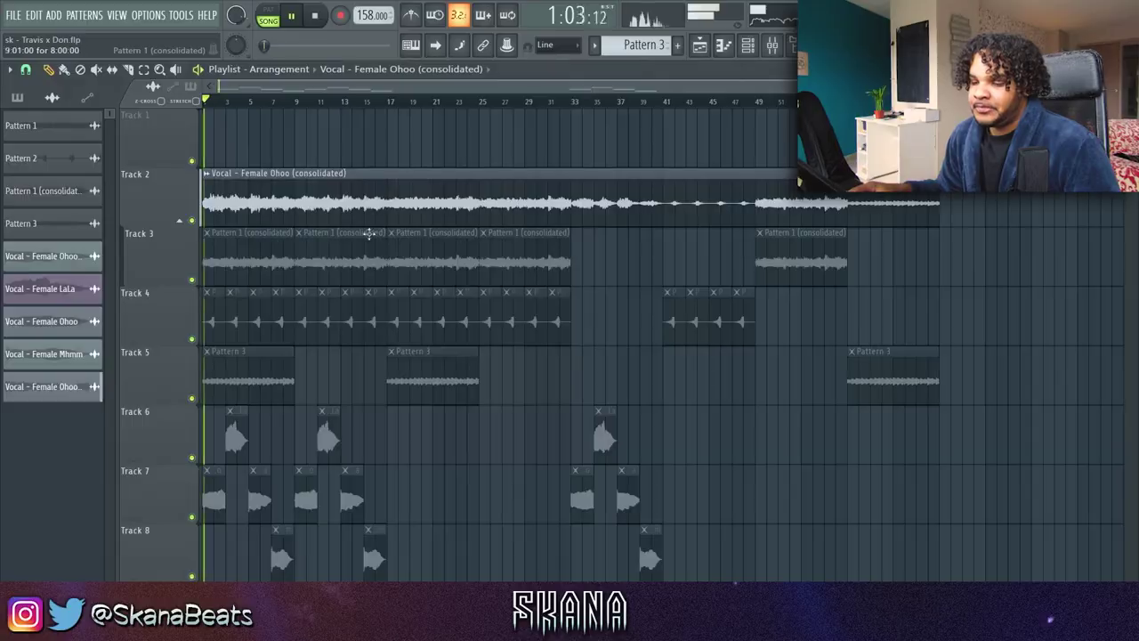
# Switch smart disable for all plugins and change the time-stretching mode of the consolidated Vocal - Female Ohoo clip
pyautogui.doubleClick(307, 172)
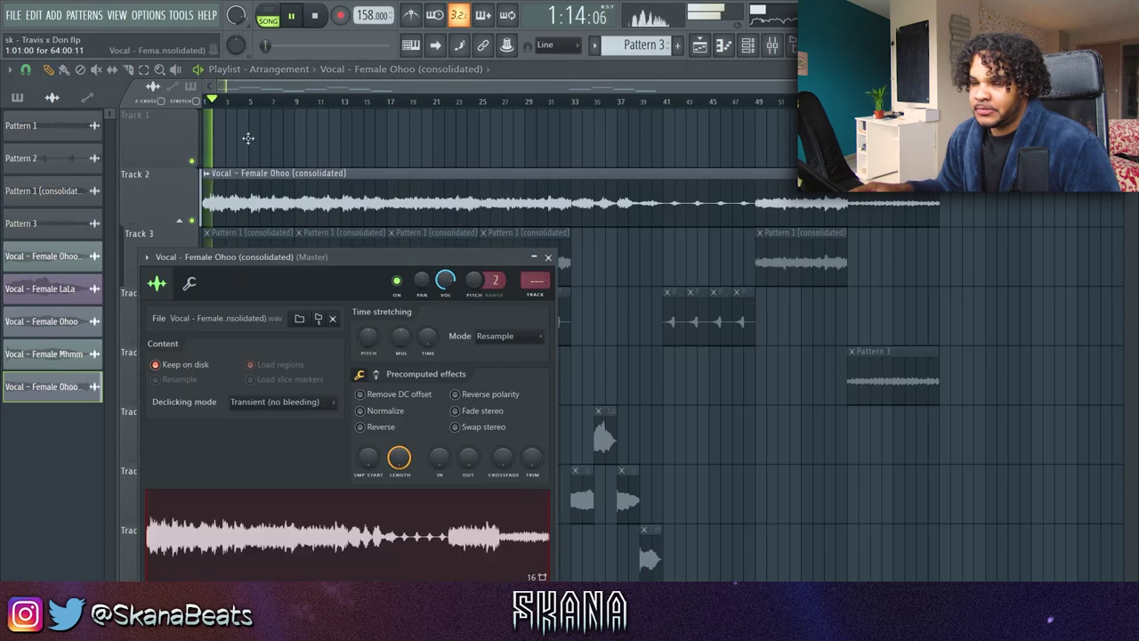
pyautogui.click(182, 15)
pyautogui.moveTo(200, 60)
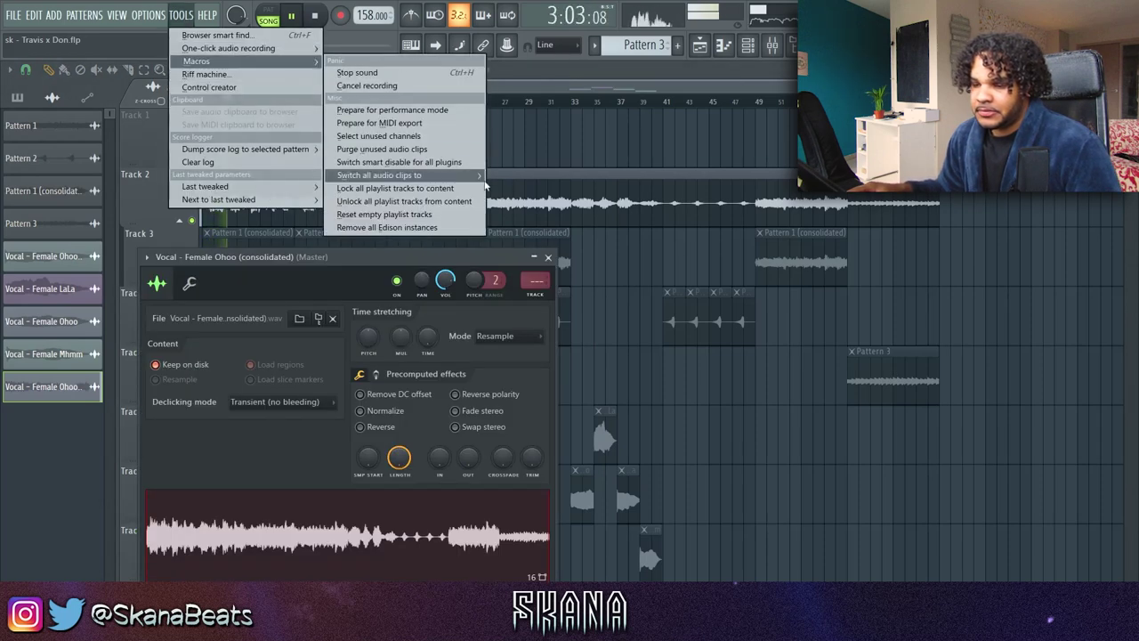
pyautogui.click(467, 162)
pyautogui.click(534, 336)
pyautogui.click(494, 375)
# Add a Fruity Slicer channel loaded with the consolidated Vocal - Female Ohoo audio and lower its pitch shift slightly
pyautogui.press('F6')
pyautogui.click(243, 419)
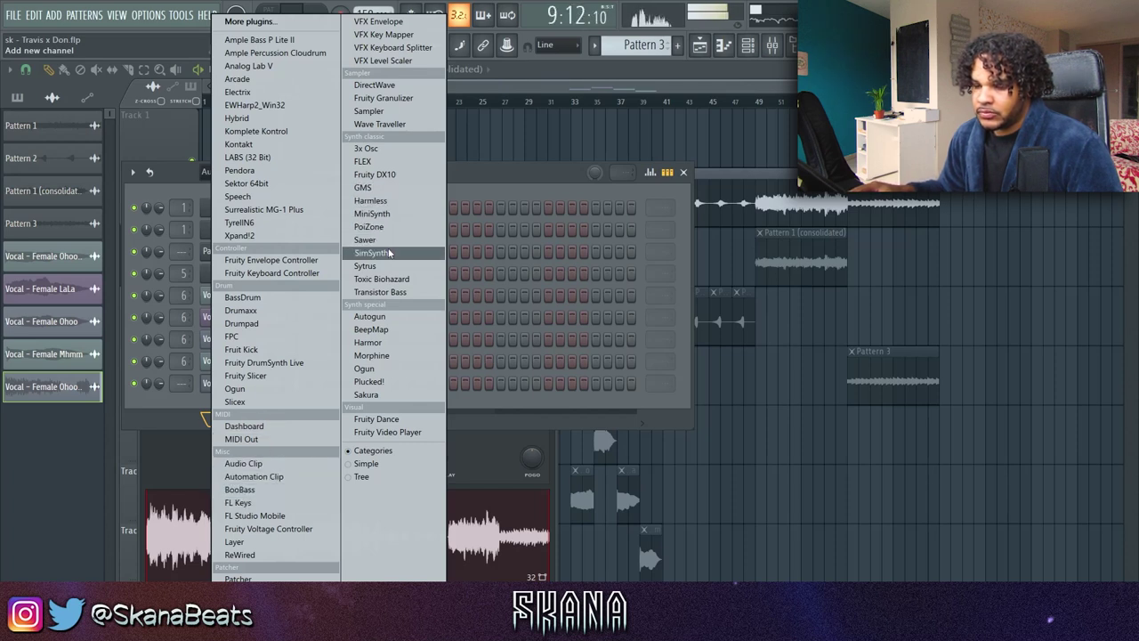
pyautogui.click(282, 376)
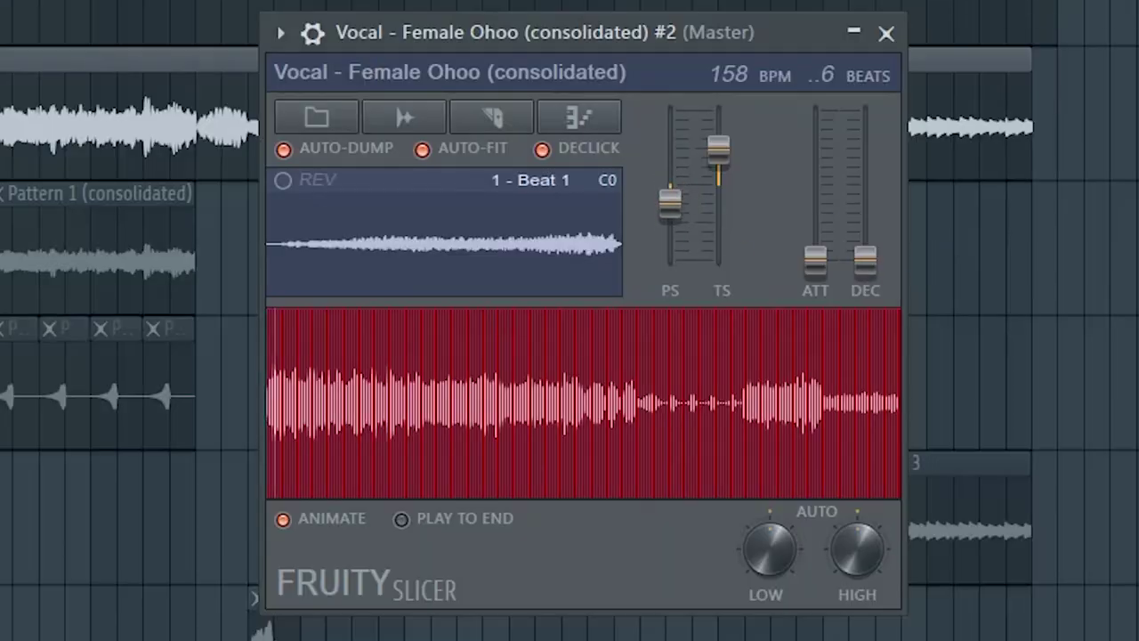
pyautogui.moveTo(675, 219); pyautogui.dragTo(674, 224)
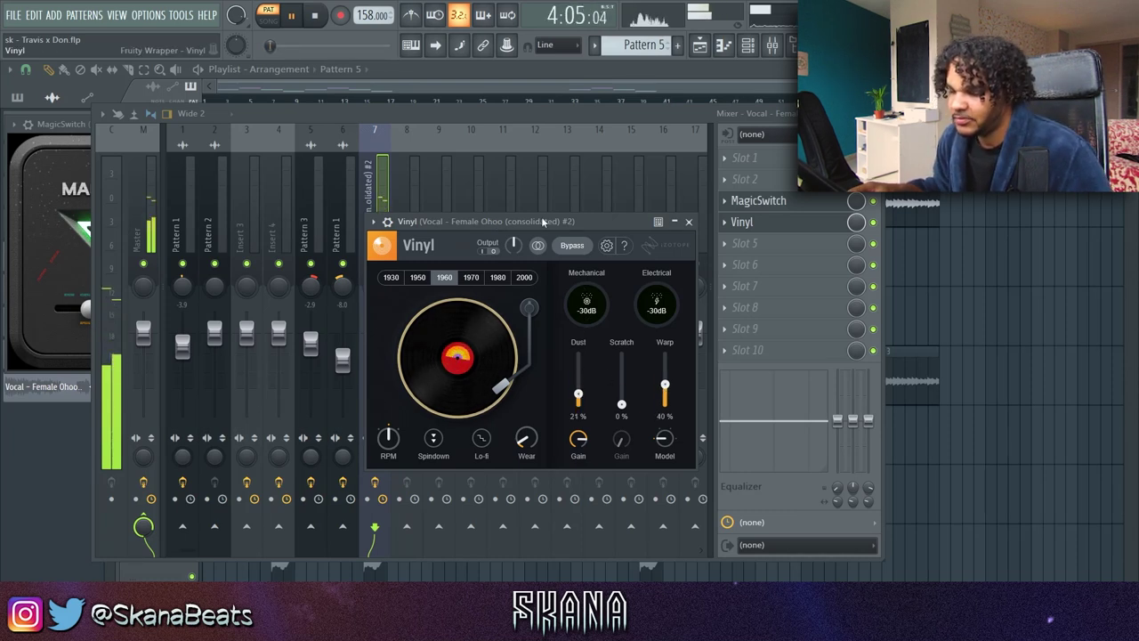
pyautogui.moveTo(548, 222); pyautogui.dragTo(614, 243)
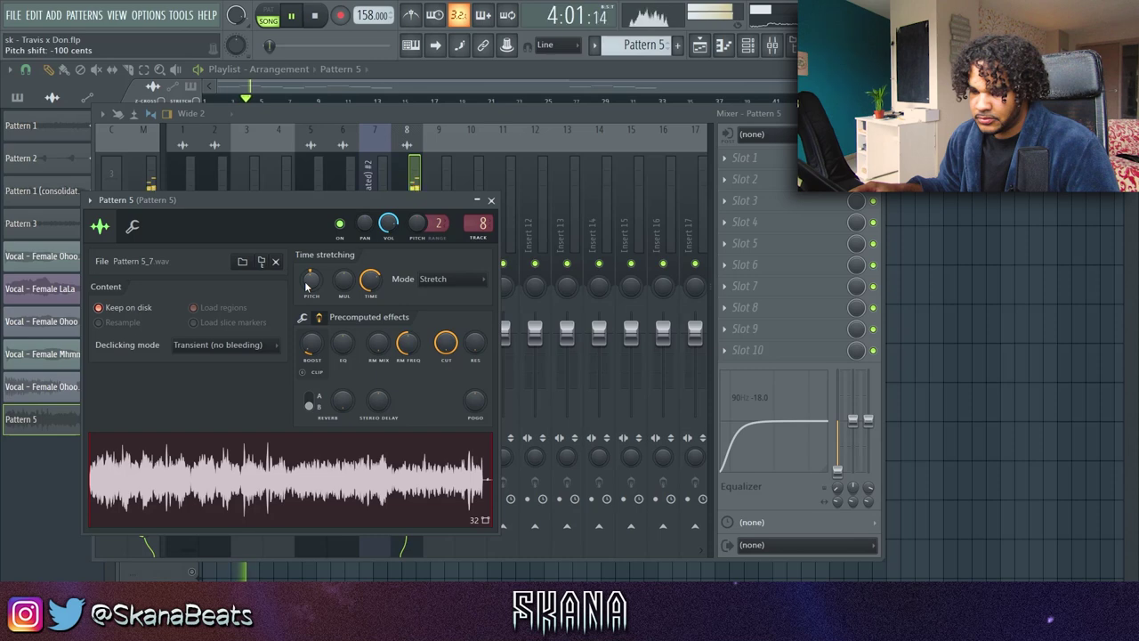
# Create Pattern 6, place two consecutive clips of it on Track 12 from bar 1, and select bars 1 to 16 as the playback range
pyautogui.rightClick(975, 288)
pyautogui.scroll(3, 205, 425)
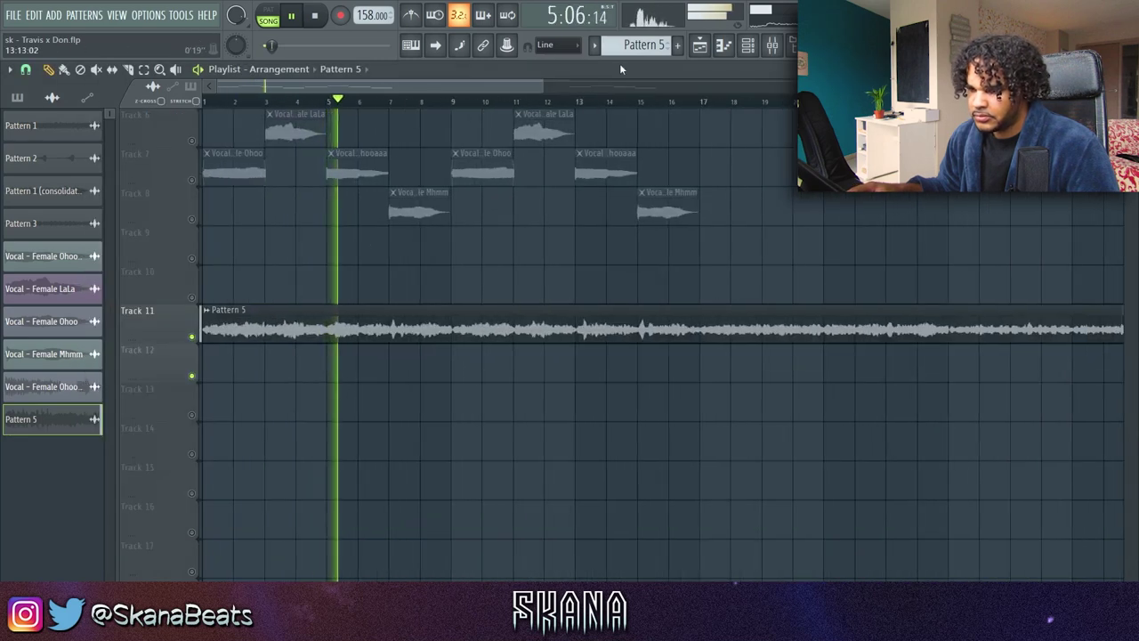
pyautogui.click(677, 45)
pyautogui.moveTo(210, 357); pyautogui.dragTo(411, 364)
pyautogui.click(467, 361)
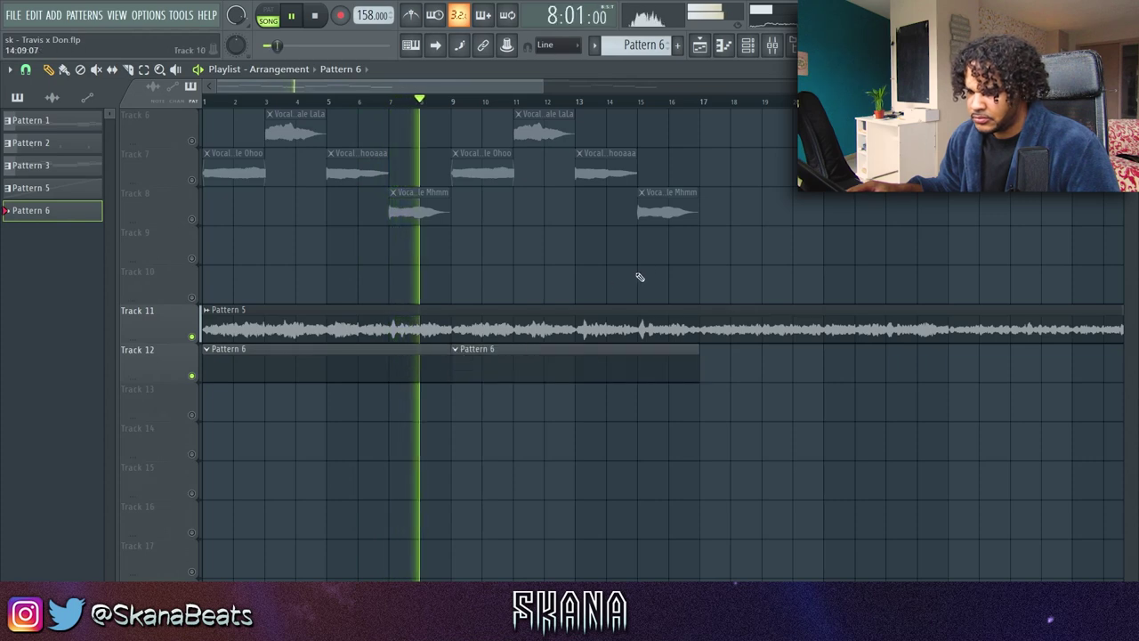
pyautogui.hotkey('ctrl', 'a')
pyautogui.keyDown('ctrl'); pyautogui.click(811, 240); pyautogui.keyUp('ctrl')
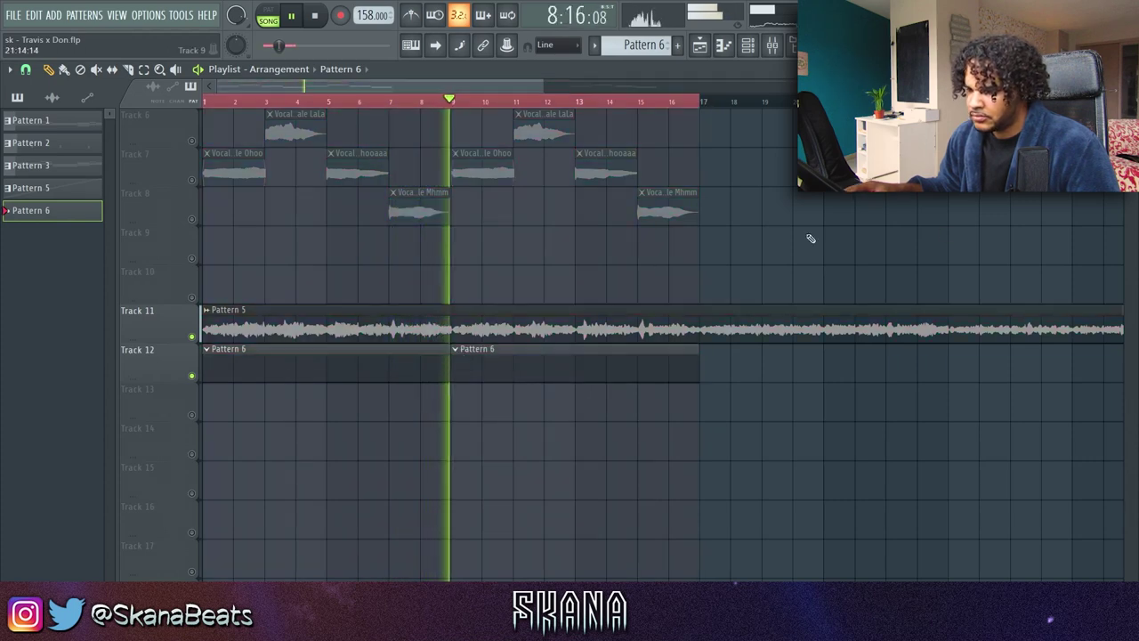
# Add the Skana - Chakra 808 sample from the Astral Drumkit's 808's folder to the channel rack
pyautogui.click(748, 46)
pyautogui.click(794, 45)
pyautogui.click(855, 172)
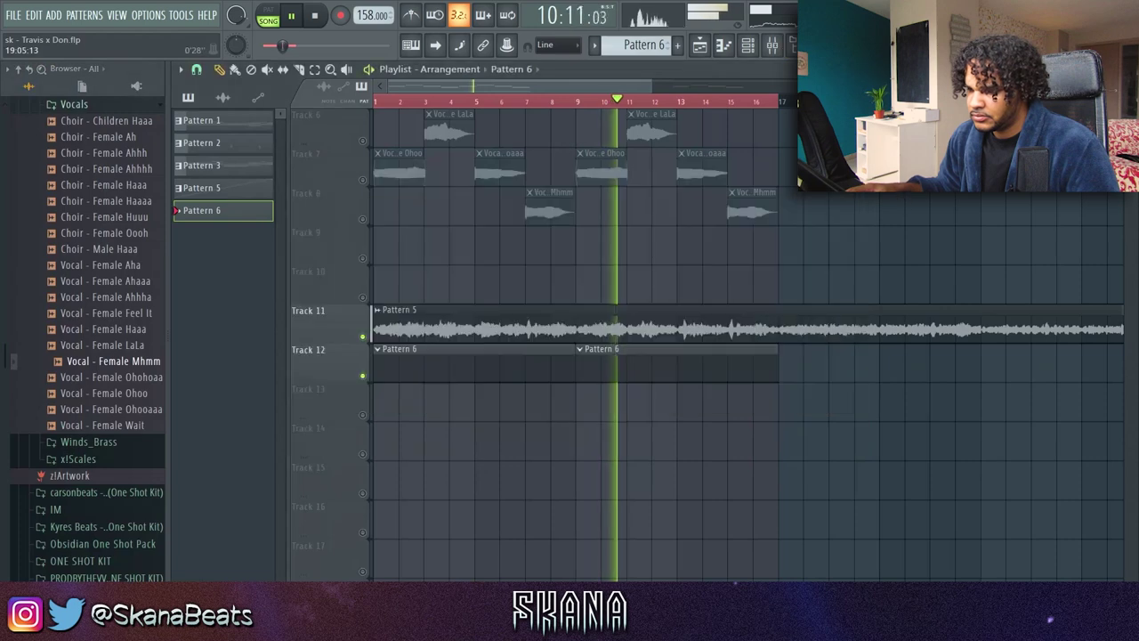
pyautogui.click(749, 47)
pyautogui.scroll(-12, 106, 417)
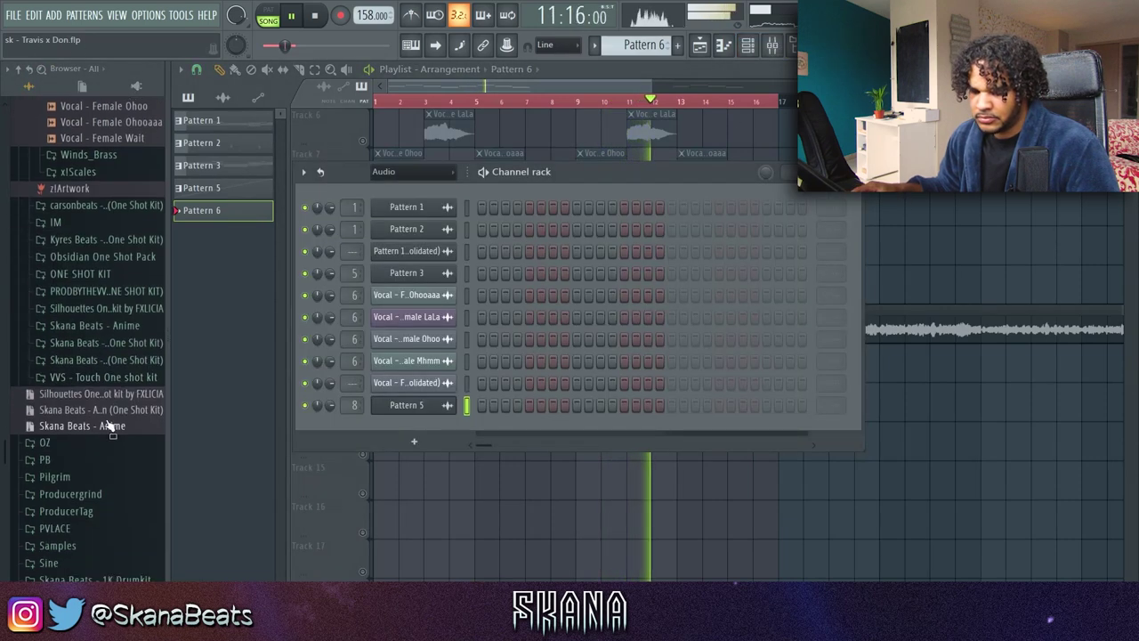
pyautogui.click(90, 308)
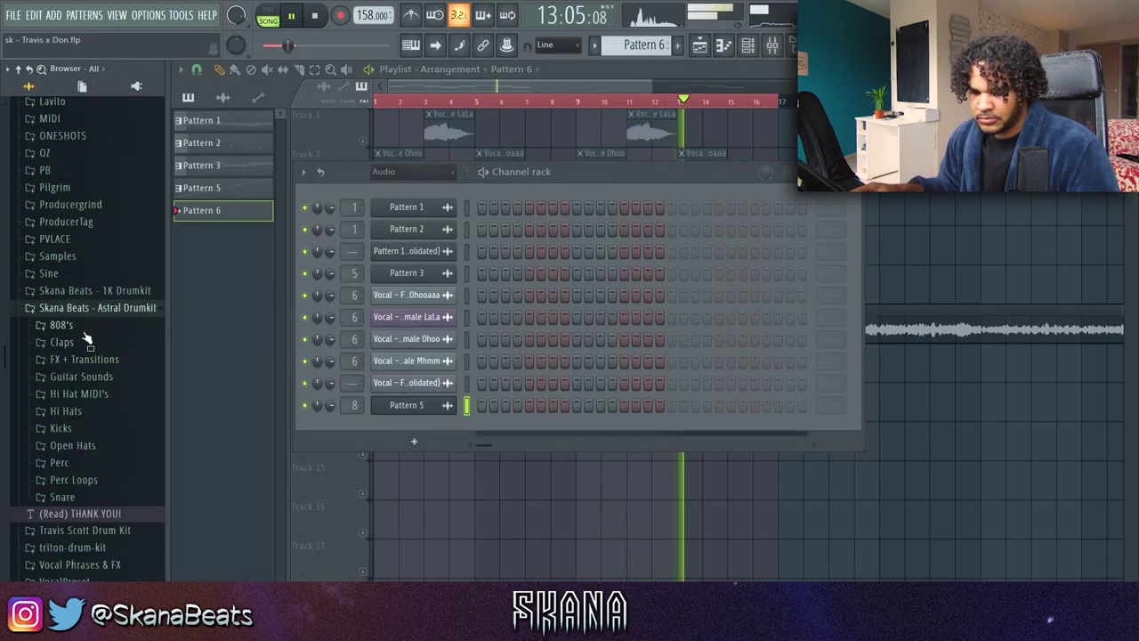
pyautogui.click(82, 327)
pyautogui.click(93, 375)
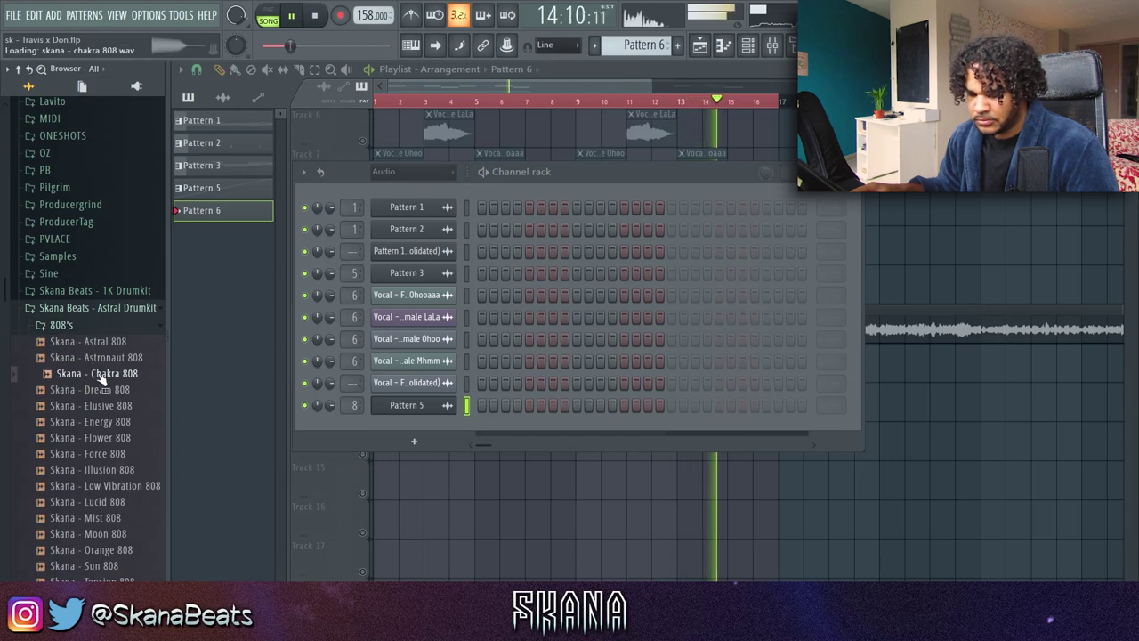
pyautogui.moveTo(415, 450); pyautogui.dragTo(402, 418)
pyautogui.click(61, 325)
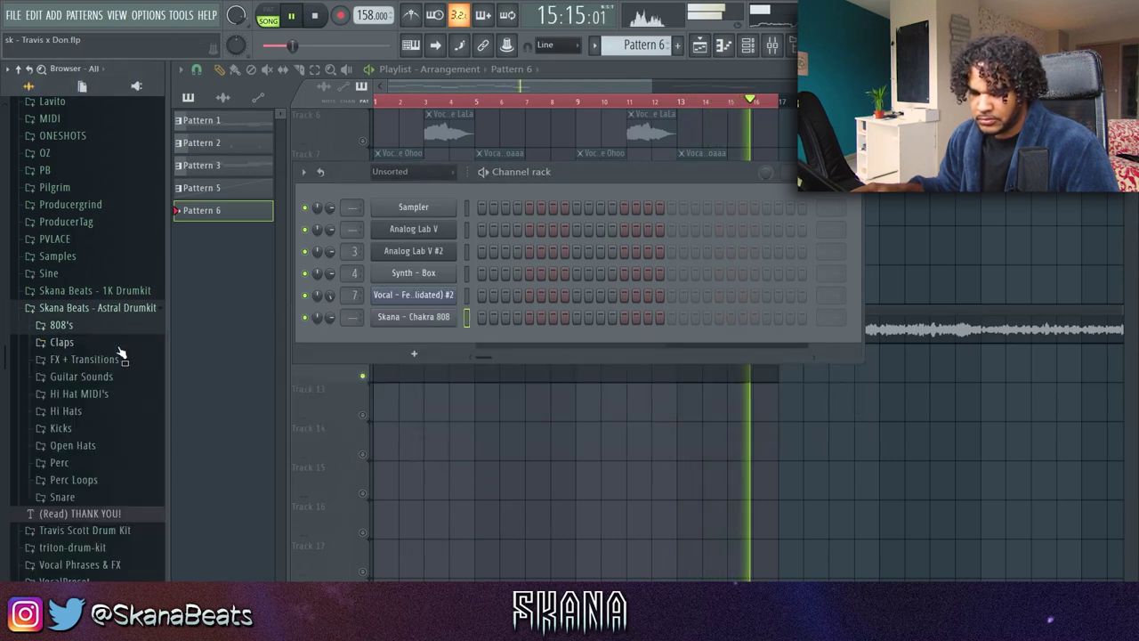
# Add the Skana - Light Clap sample to the channel rack with a hit on step 9 and loop it every bar
pyautogui.click(62, 341)
pyautogui.moveTo(105, 417); pyautogui.dragTo(433, 338)
pyautogui.click(93, 357)
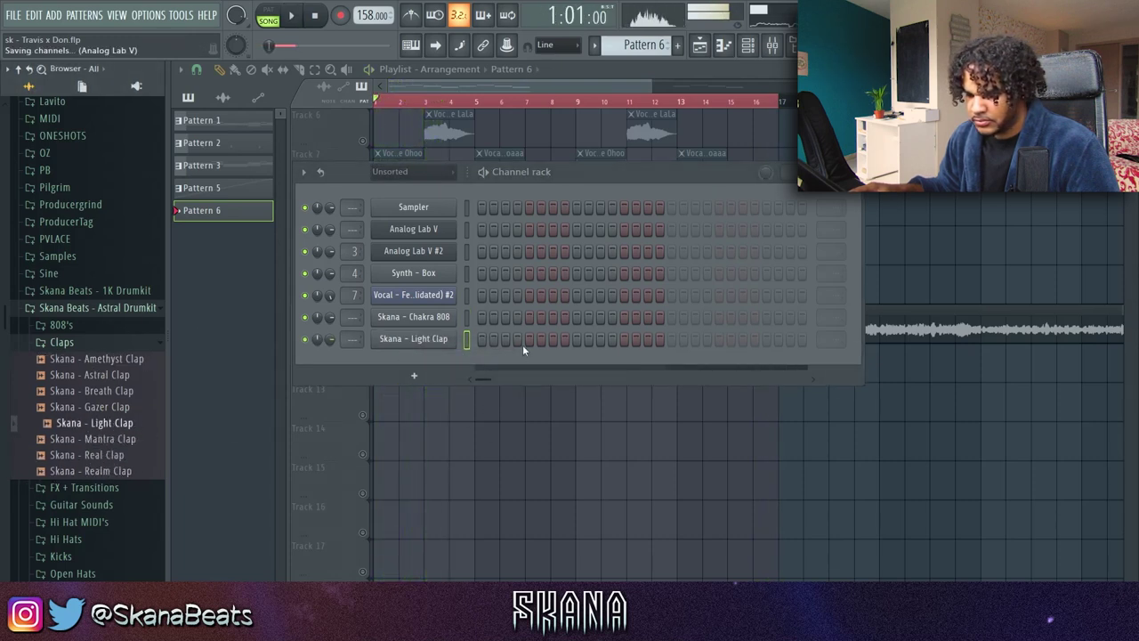
pyautogui.click(844, 355)
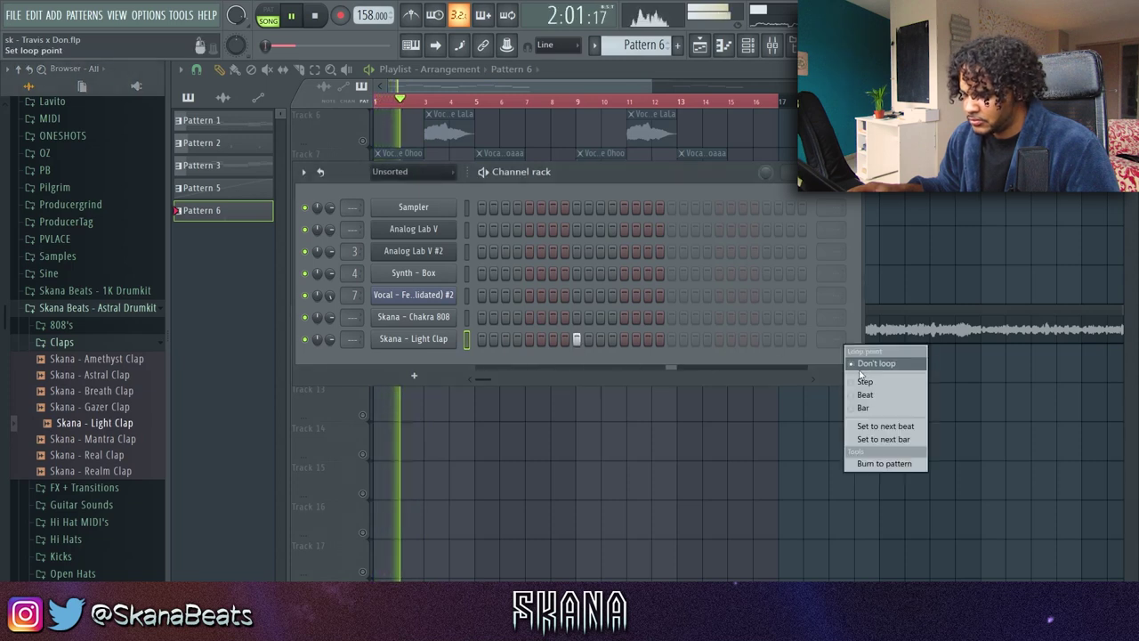
pyautogui.click(863, 408)
pyautogui.rightClick(450, 339)
pyautogui.click(499, 349)
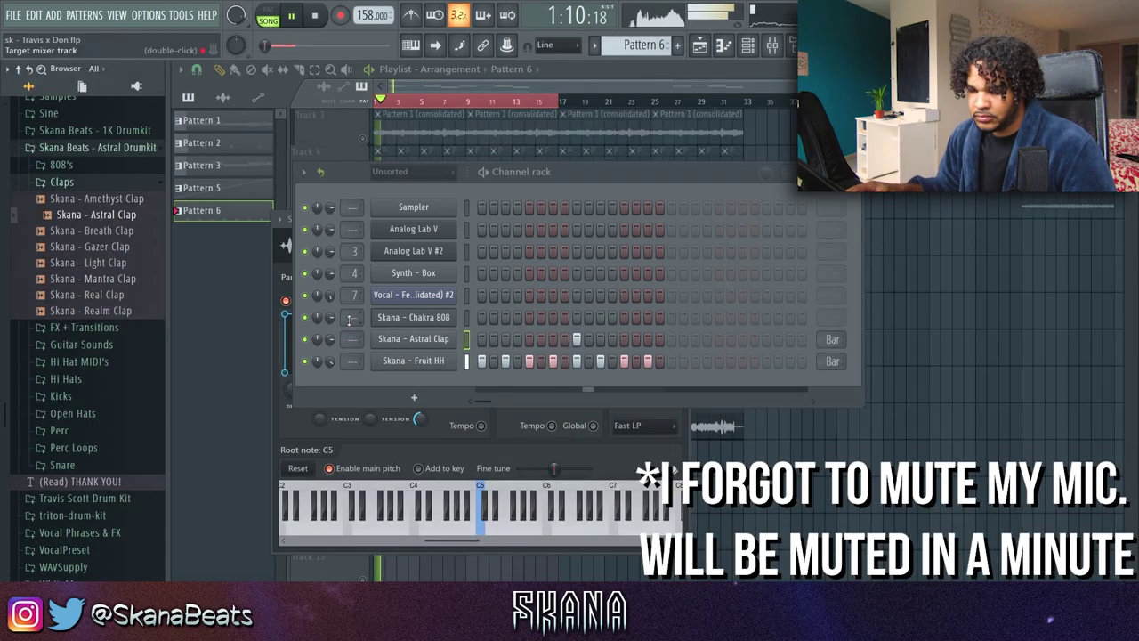
# Browse the Astral Drumkit's Perc samples and end the third C7 note of the Chakra 808 line at bar 3
pyautogui.click(85, 431)
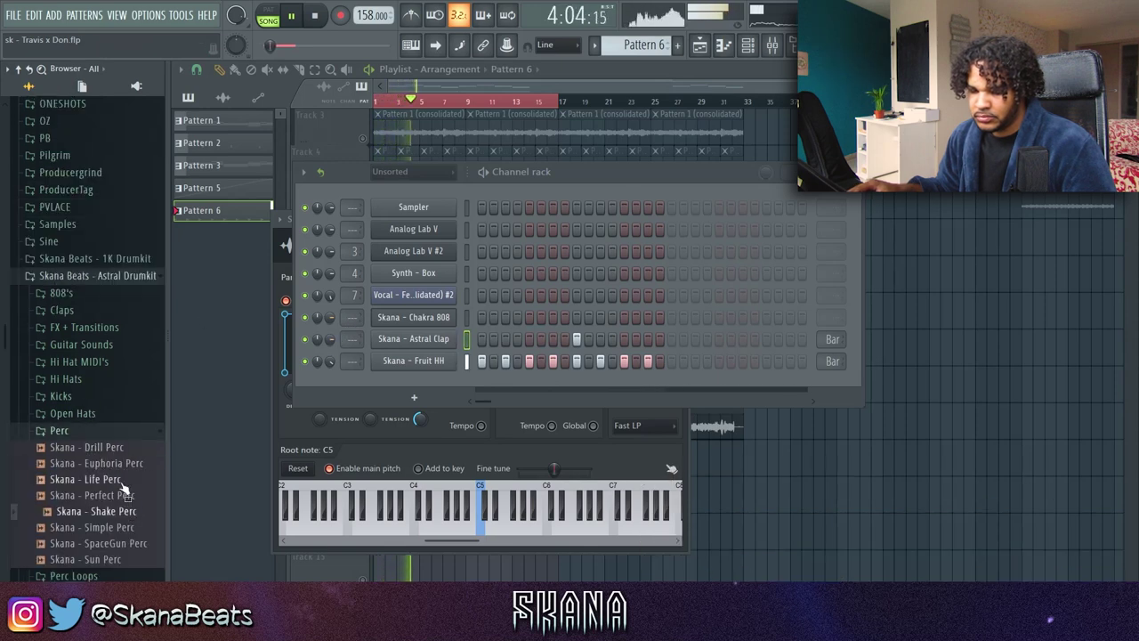
pyautogui.rightClick(437, 320)
pyautogui.click(471, 317)
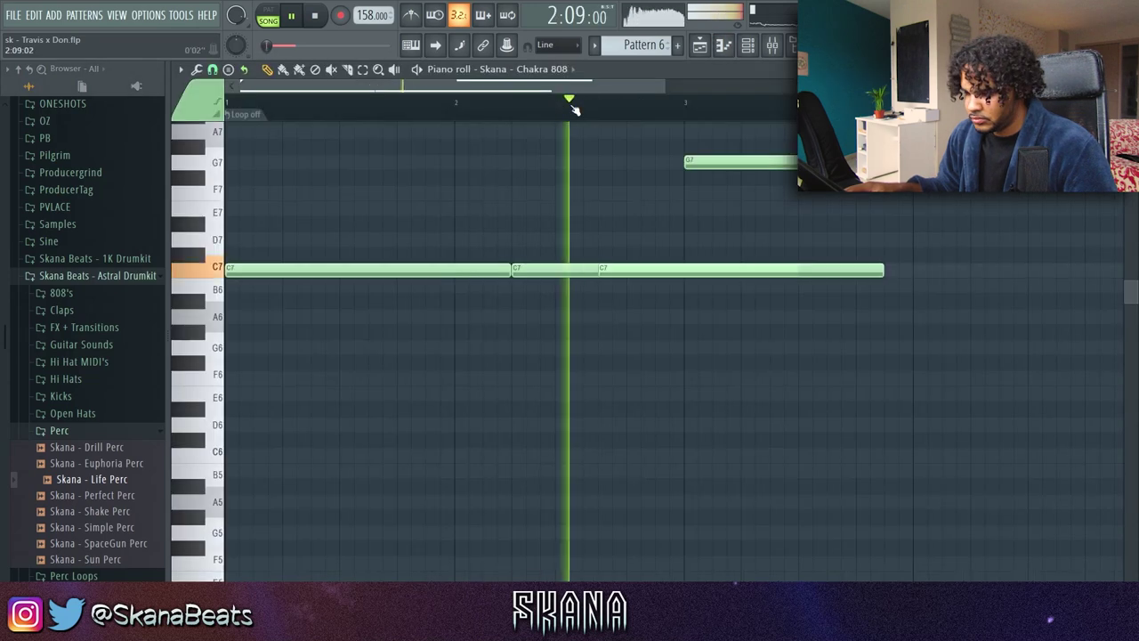
pyautogui.hotkey('ctrl', 'z')
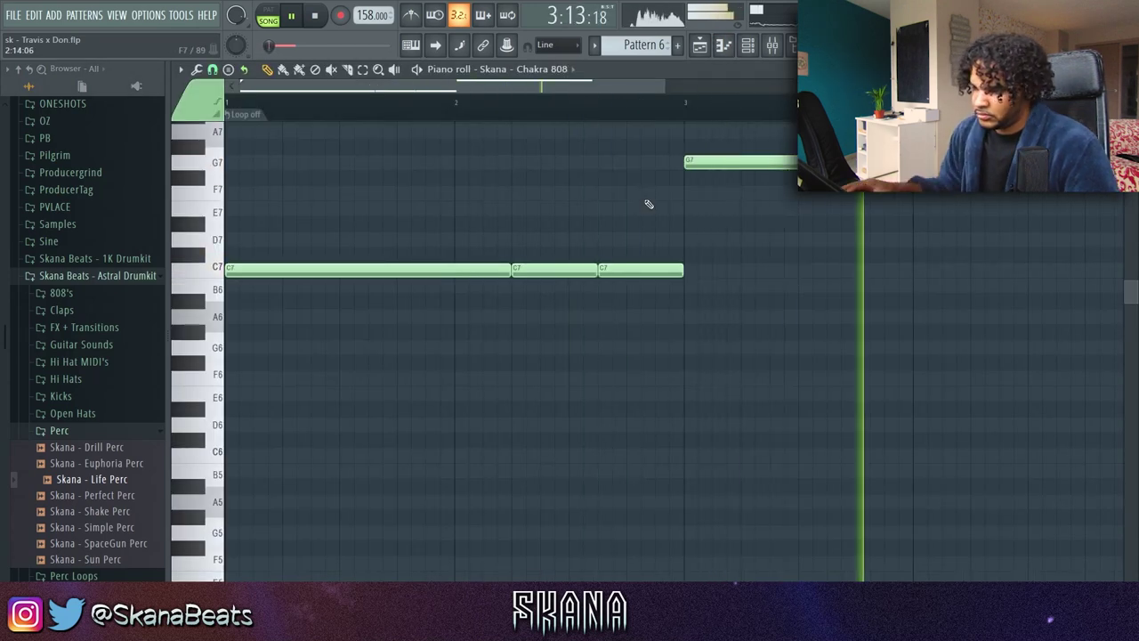
# Move the second G7 note of the Chakra 808 line to the middle of bar 4
pyautogui.scroll(-2, 660, 161)
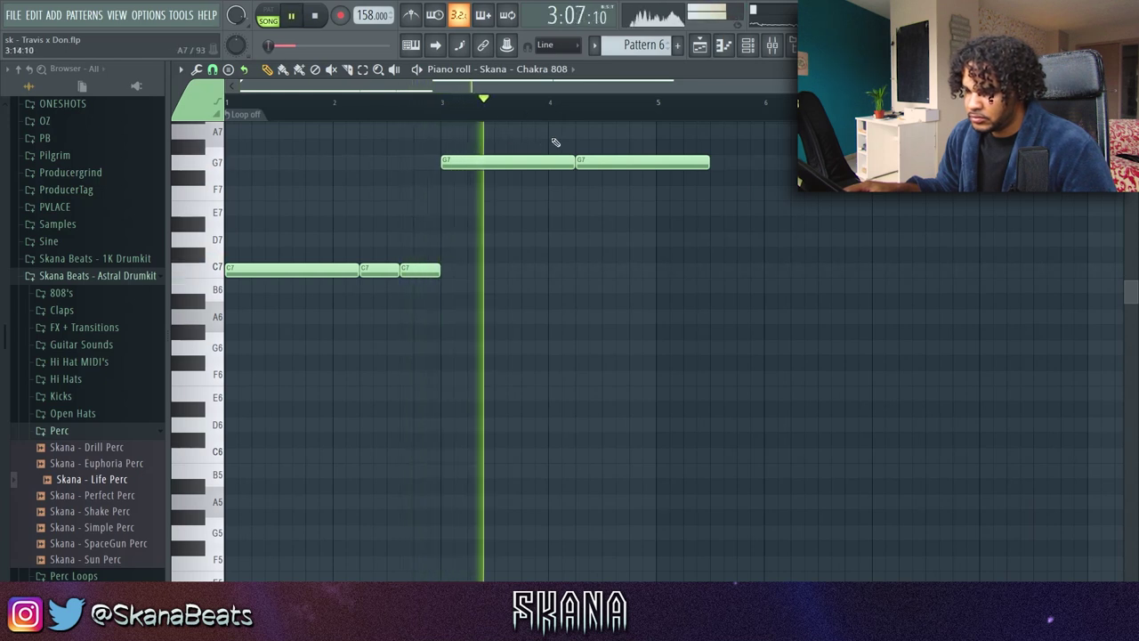
pyautogui.moveTo(612, 164); pyautogui.dragTo(639, 166)
pyautogui.press('space')
# Add an F7 note in the second half of bar 4 and a D#7 note at bar 5 to the Chakra 808 line
pyautogui.click(634, 161)
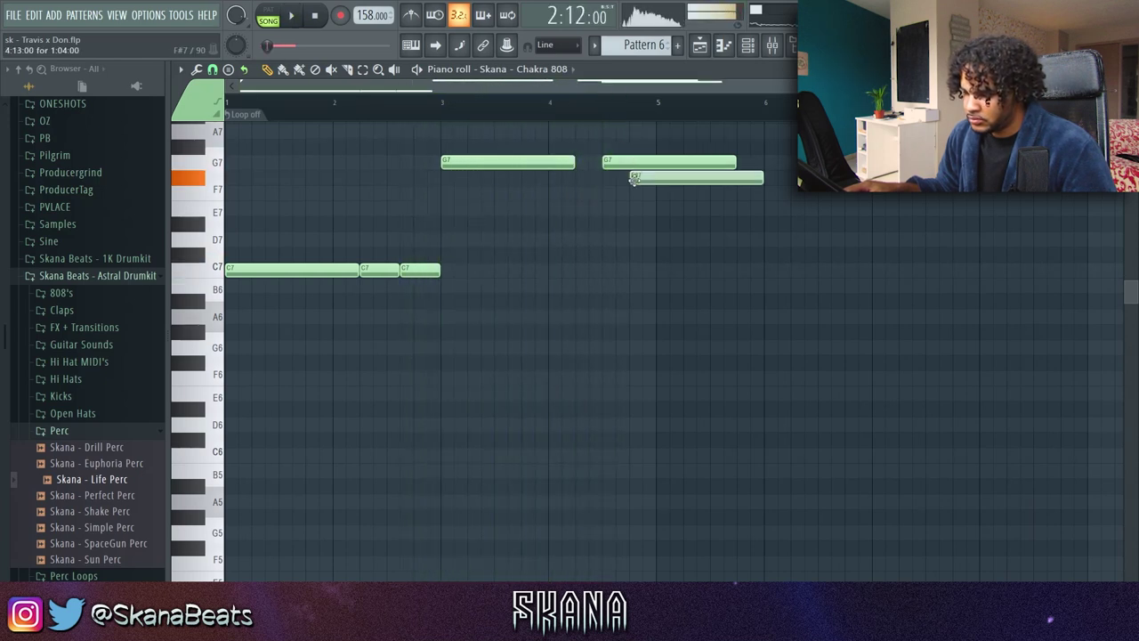
pyautogui.moveTo(624, 155); pyautogui.dragTo(631, 193)
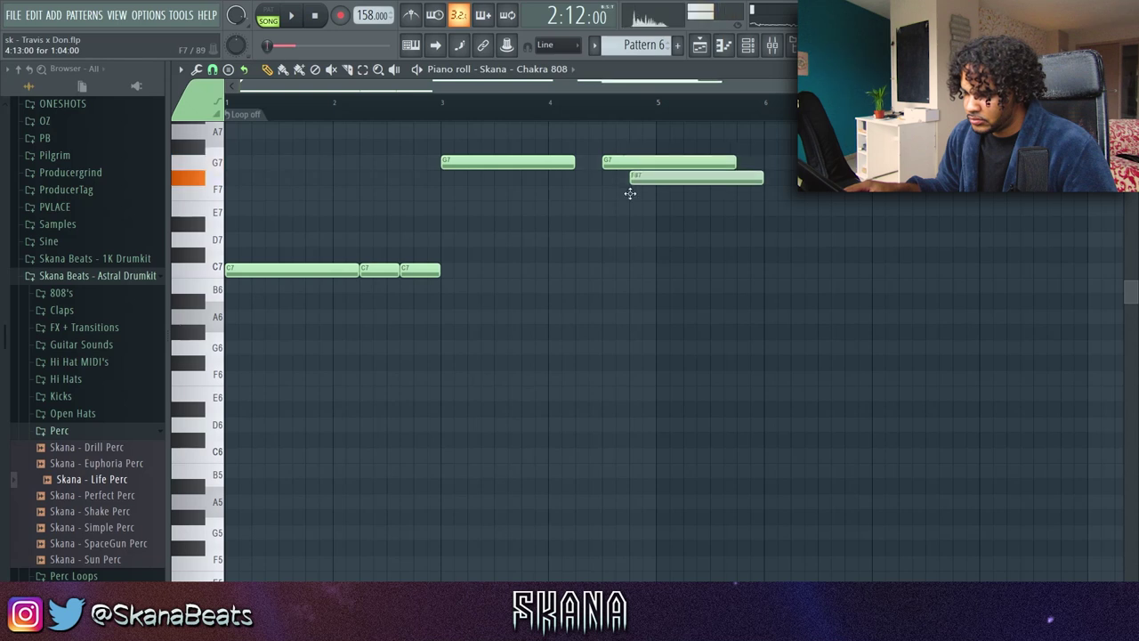
pyautogui.press('space')
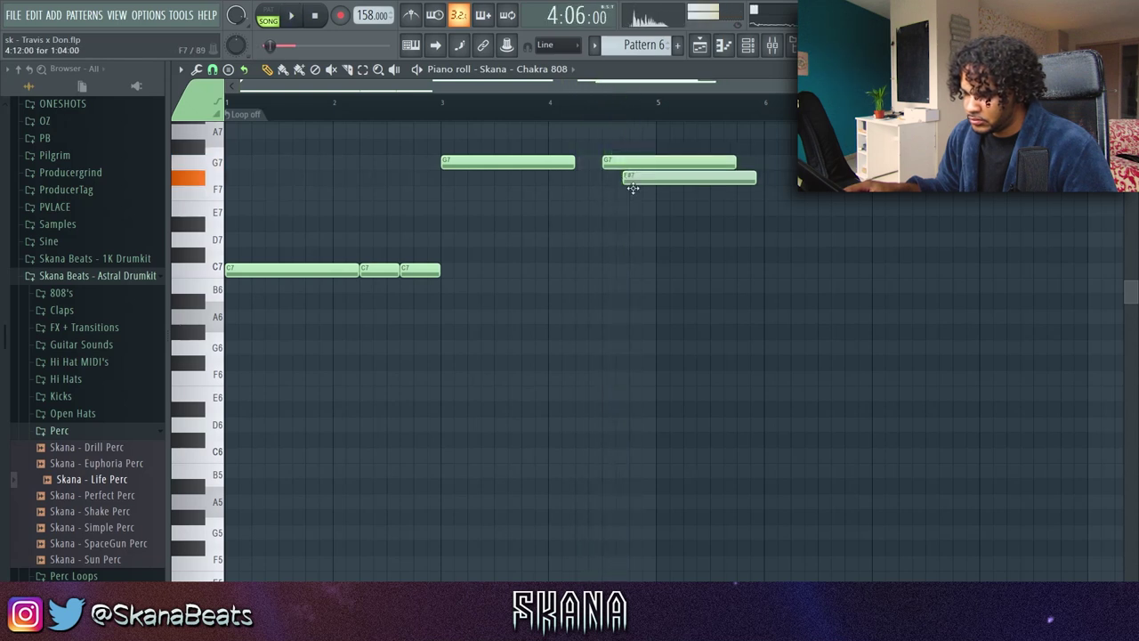
pyautogui.moveTo(632, 187); pyautogui.dragTo(631, 197)
pyautogui.press('space')
pyautogui.moveTo(656, 227); pyautogui.dragTo(656, 229)
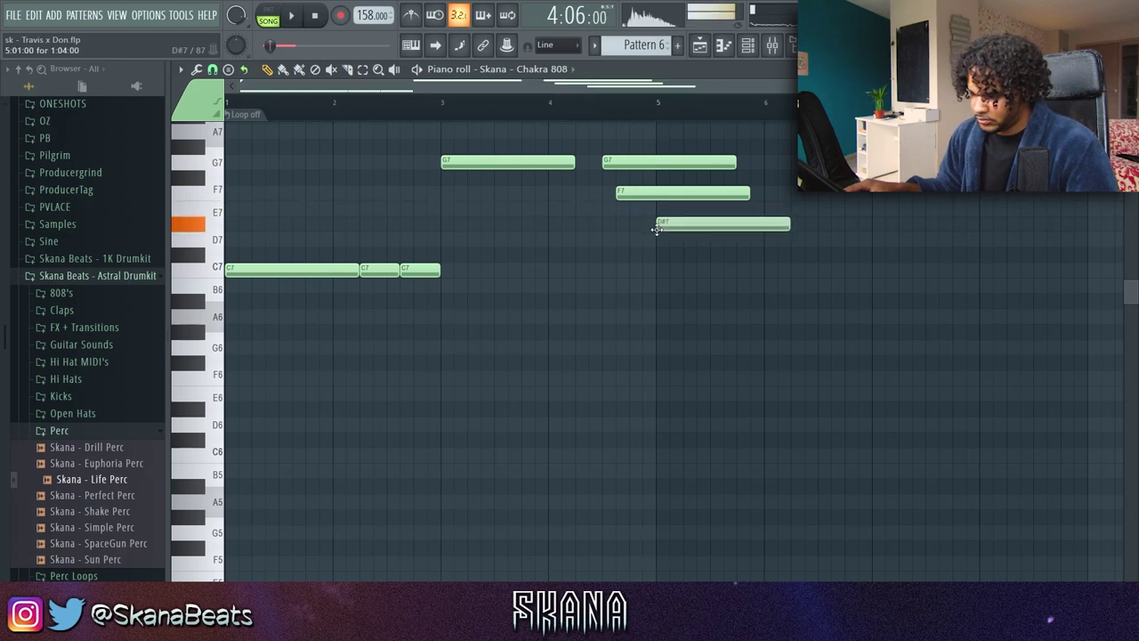
pyautogui.press('space')
pyautogui.press('space')
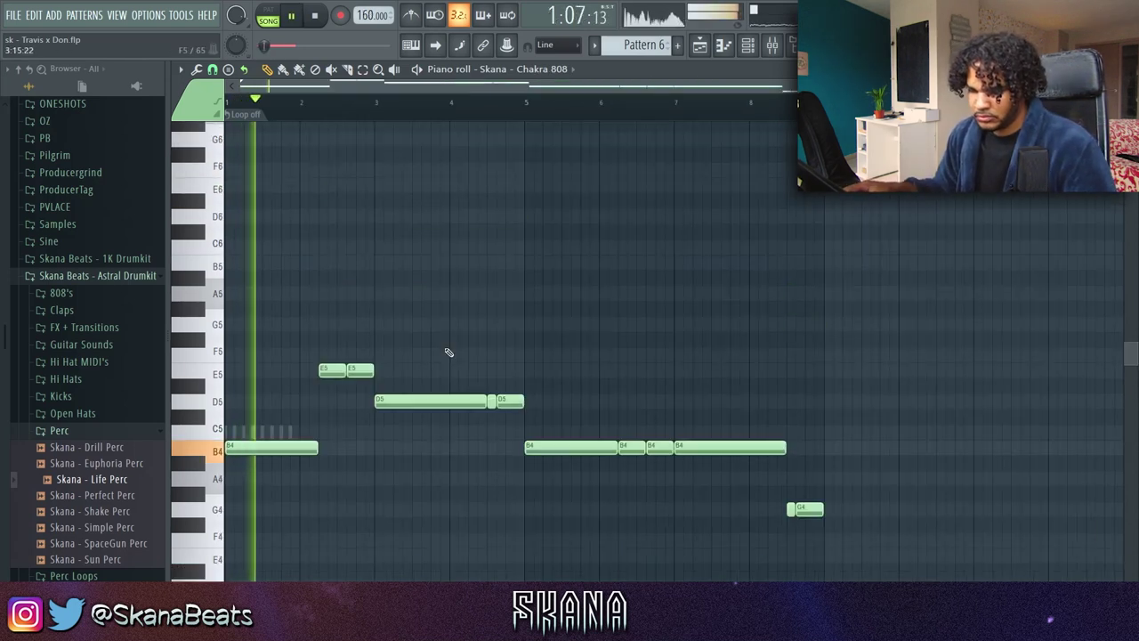
# Raise the two E5 notes in bar 2 of the 808 line to A5 and the D5 notes in bars 3 and 4 to E5
pyautogui.moveTo(401, 360); pyautogui.dragTo(328, 277)
pyautogui.moveTo(356, 364); pyautogui.dragTo(520, 409)
pyautogui.moveTo(443, 399); pyautogui.dragTo(441, 368)
pyautogui.click(457, 328)
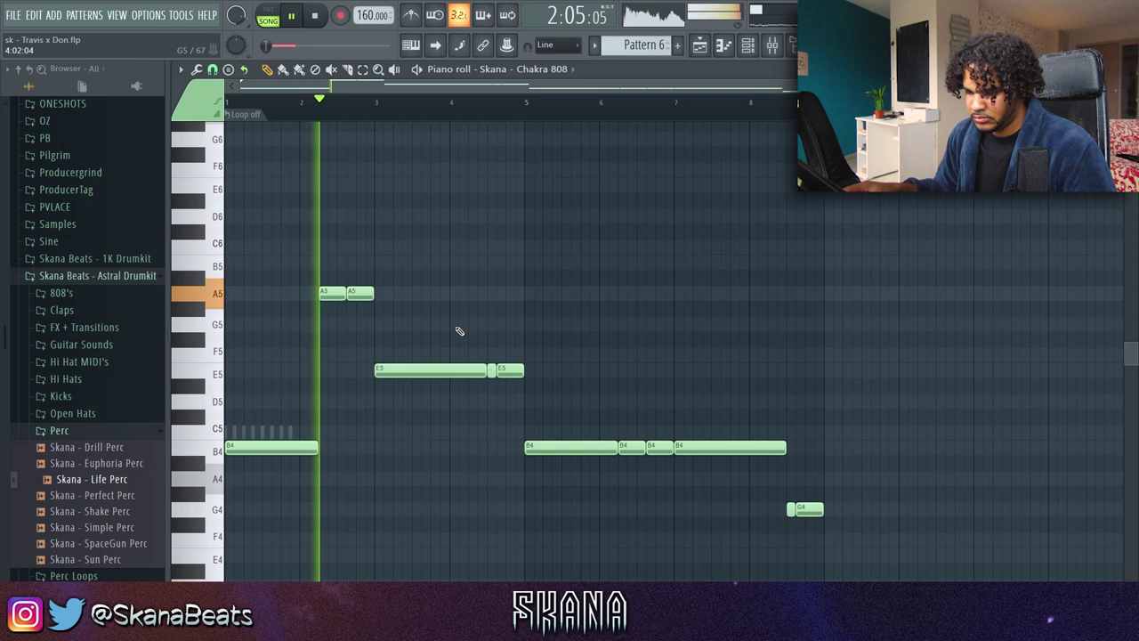
# Delete the 808 notes from bar 5 onward and duplicate the first four bars in their place
pyautogui.moveTo(948, 391); pyautogui.dragTo(548, 536)
pyautogui.press('Delete')
pyautogui.hotkey('ctrl', 'a')
pyautogui.hotkey('ctrl', 'b')
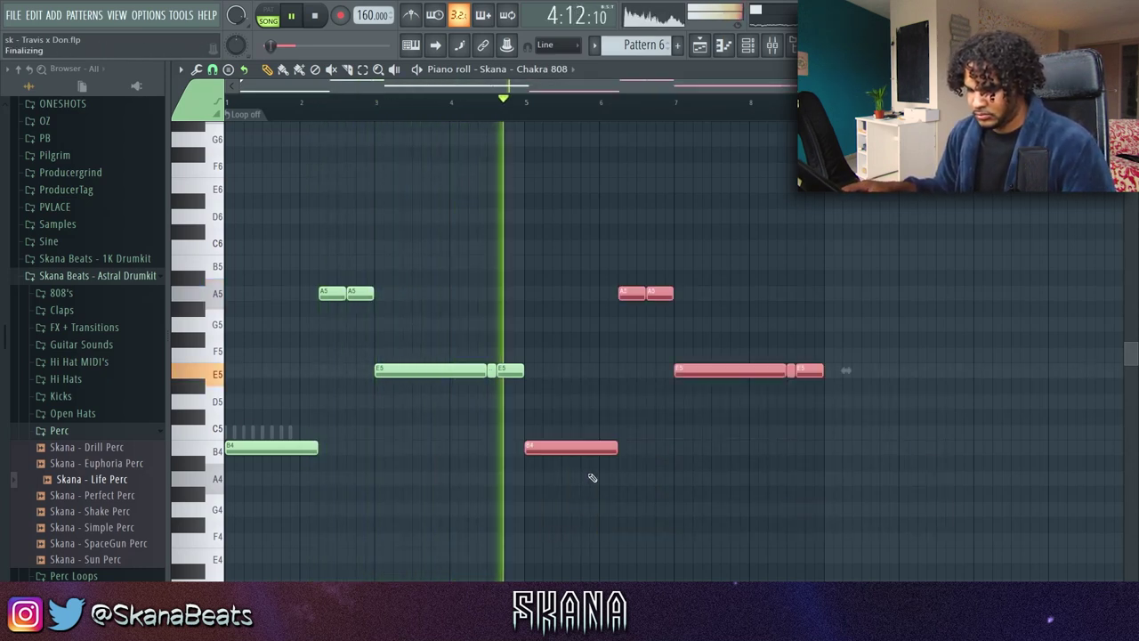
pyautogui.click(590, 407)
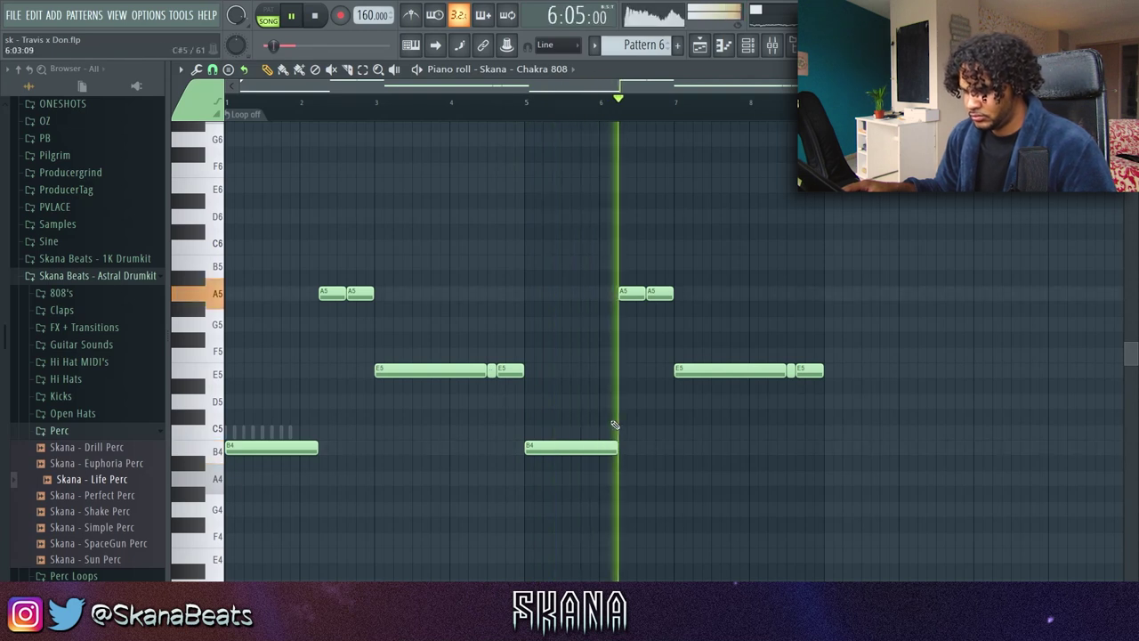
# Check the Pattern 5 audio channel's settings and transpose all Chakra 808 notes up one semitone
pyautogui.click(748, 46)
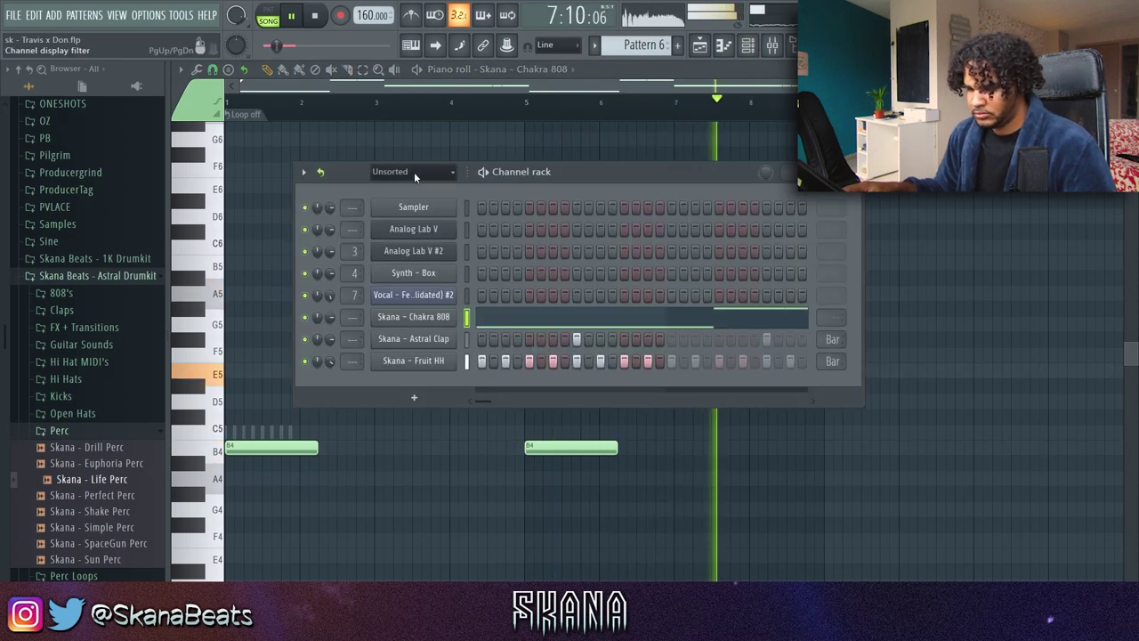
pyautogui.click(390, 206)
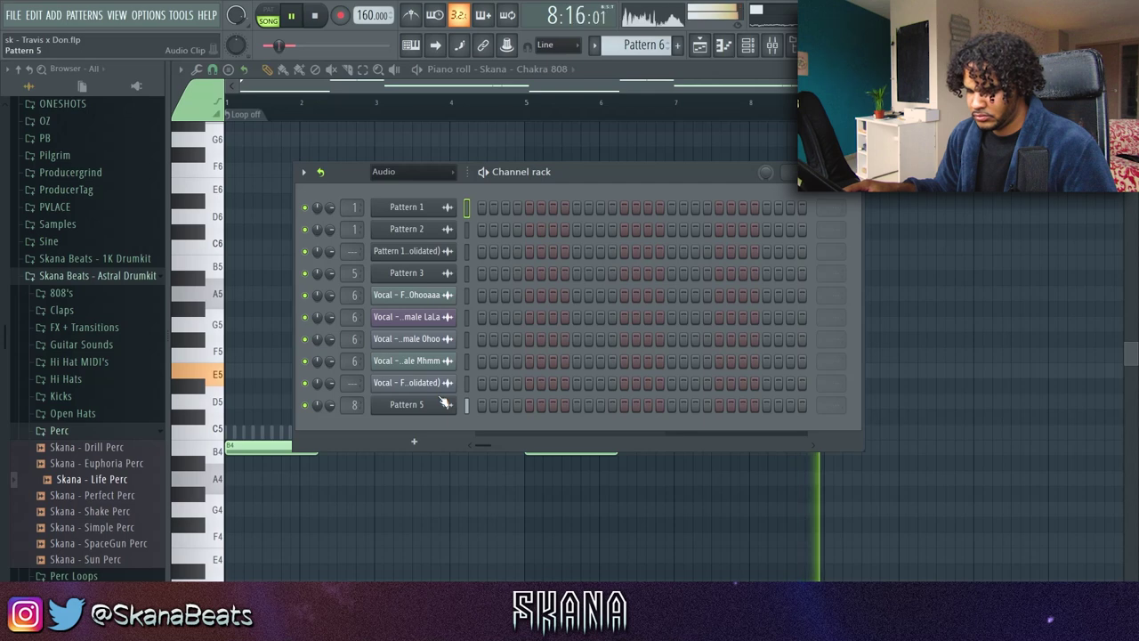
pyautogui.click(445, 404)
pyautogui.rightClick(1005, 272)
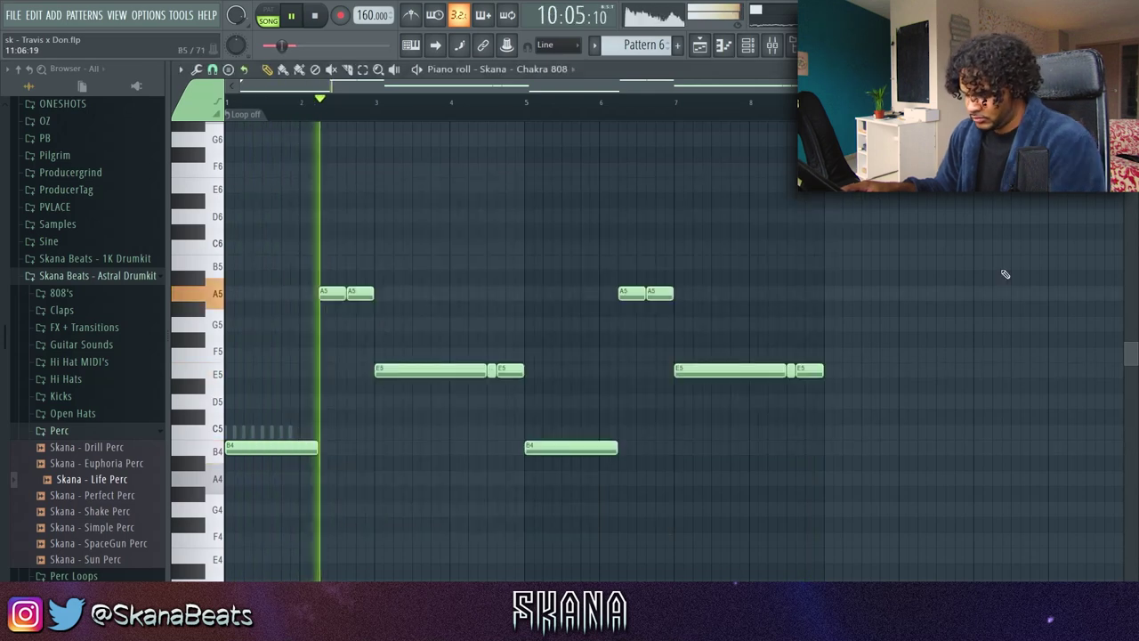
pyautogui.hotkey('shift', 'Up')
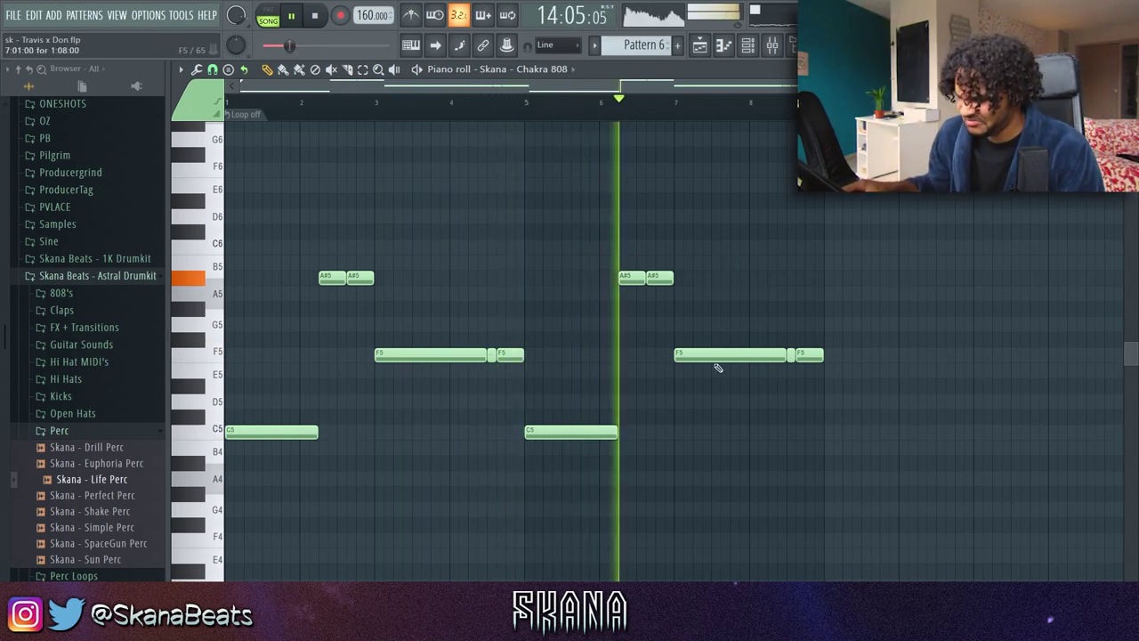
pyautogui.click(788, 356)
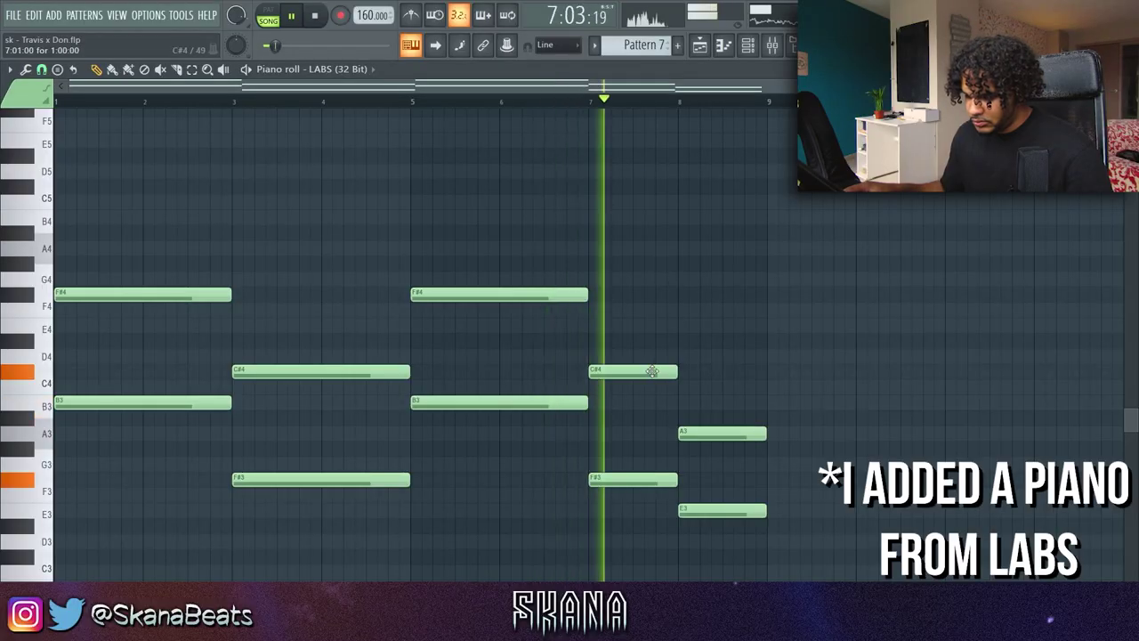
# Add a one-bar B3 note to the LABS piano chord at bar 7 of Pattern 7
pyautogui.moveTo(643, 372); pyautogui.dragTo(647, 404)
pyautogui.press('space')
pyautogui.moveTo(603, 374); pyautogui.dragTo(586, 375)
pyautogui.press('space')
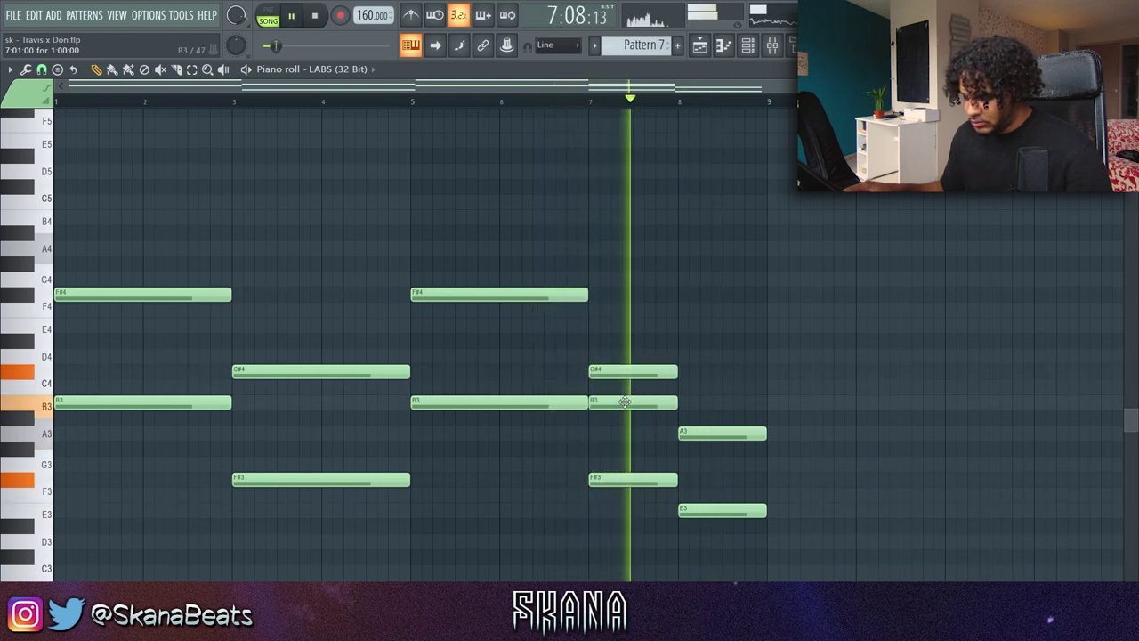
pyautogui.press('space')
# Add two-bar upper notes to the LABS piano part: C#5 at bar 1, B4 at bar 3, C#5 at bar 5, plus another note at bar 7
pyautogui.moveTo(69, 216); pyautogui.dragTo(15, 179)
pyautogui.press('space')
pyautogui.moveTo(140, 185); pyautogui.dragTo(233, 185)
pyautogui.click(250, 218)
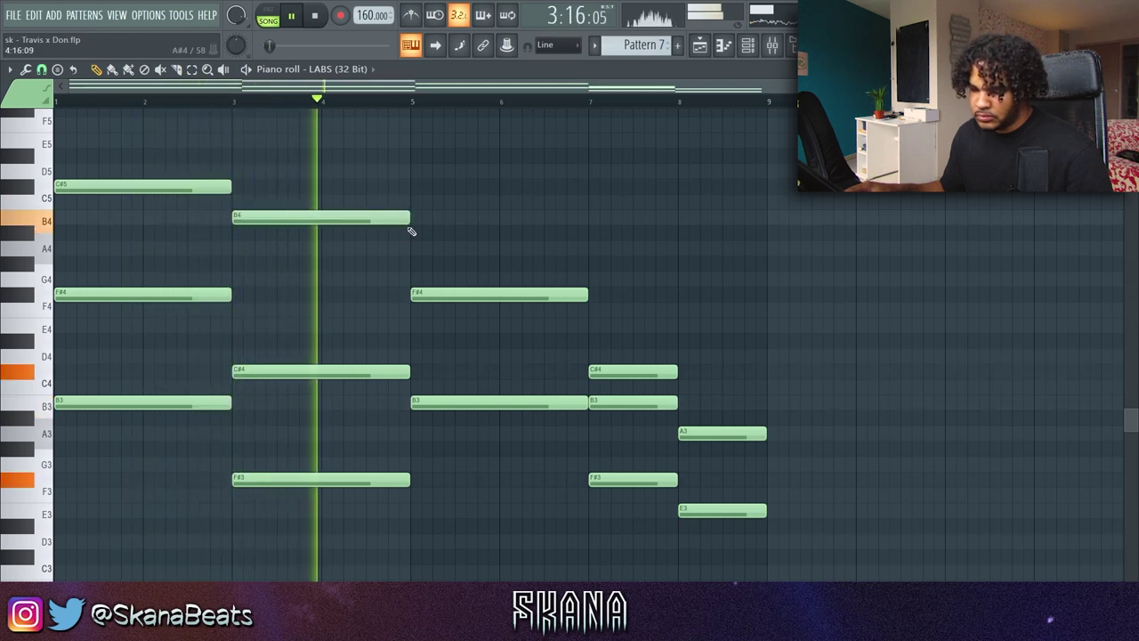
pyautogui.click(419, 186)
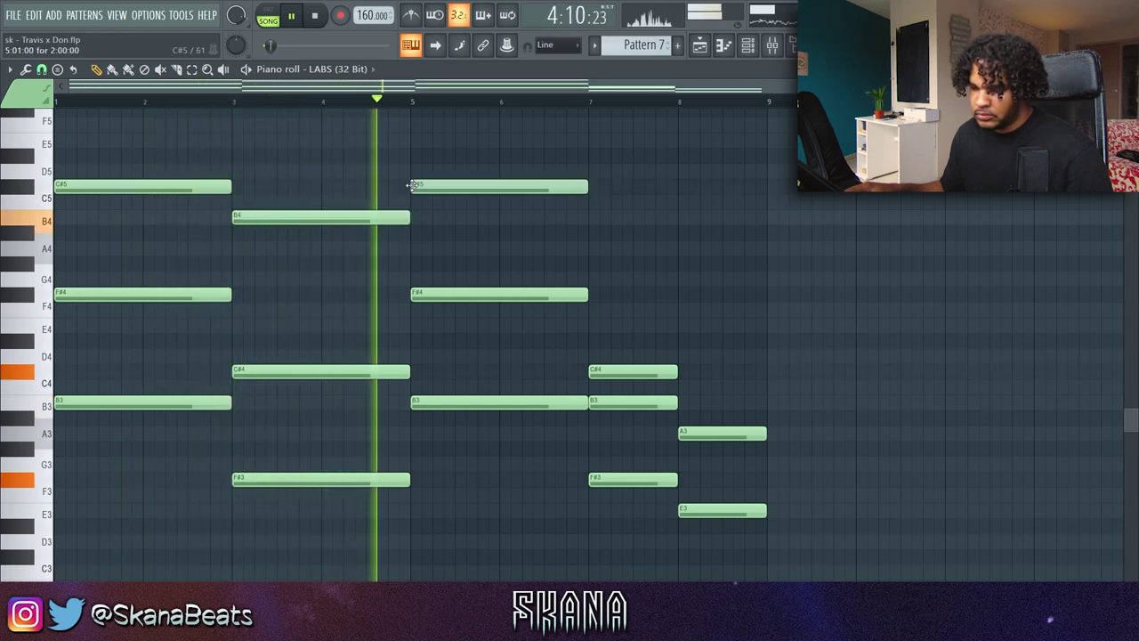
pyautogui.click(591, 217)
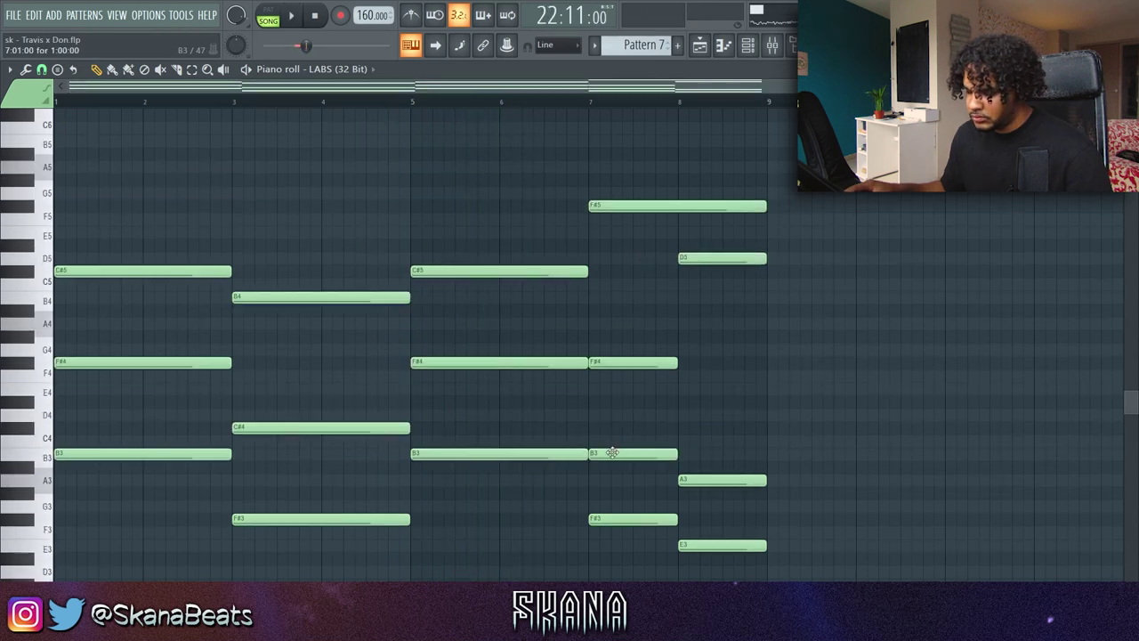
# Raise the B3 note at bar 7 of the LABS piano part to C#4 and the A3 note at bar 8 to B3
pyautogui.moveTo(614, 431); pyautogui.dragTo(614, 417)
pyautogui.press('space')
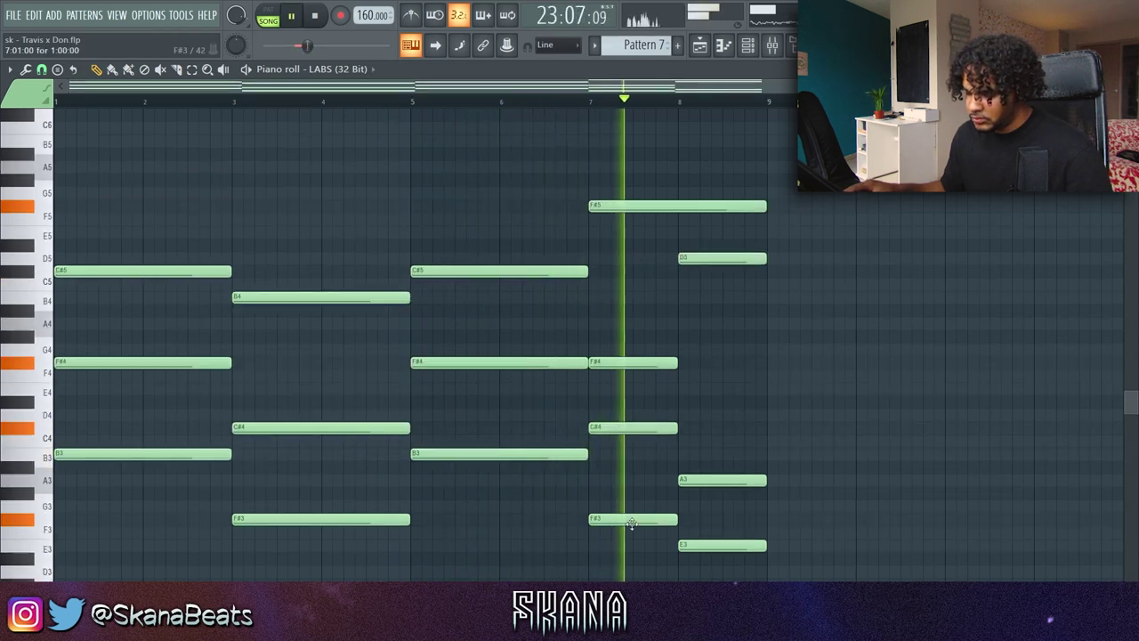
pyautogui.press('space')
pyautogui.press('space')
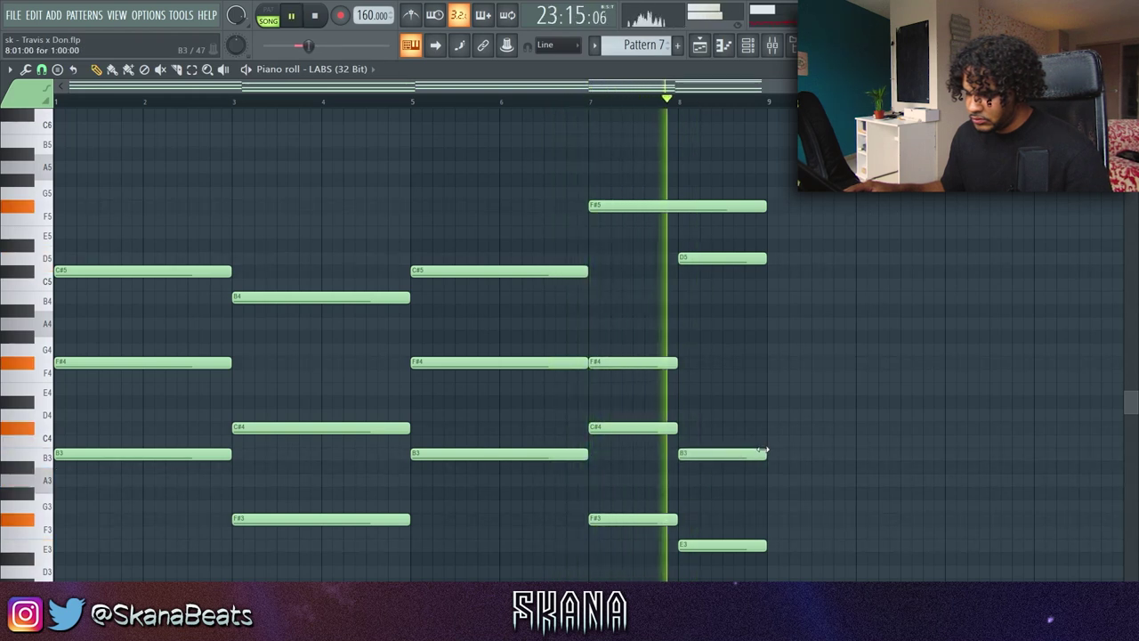
# Lower the D5 note at bar 8 of the LABS piano part to C#5 and shorten the F#5 note at bar 7 to one bar
pyautogui.moveTo(712, 259); pyautogui.dragTo(712, 271)
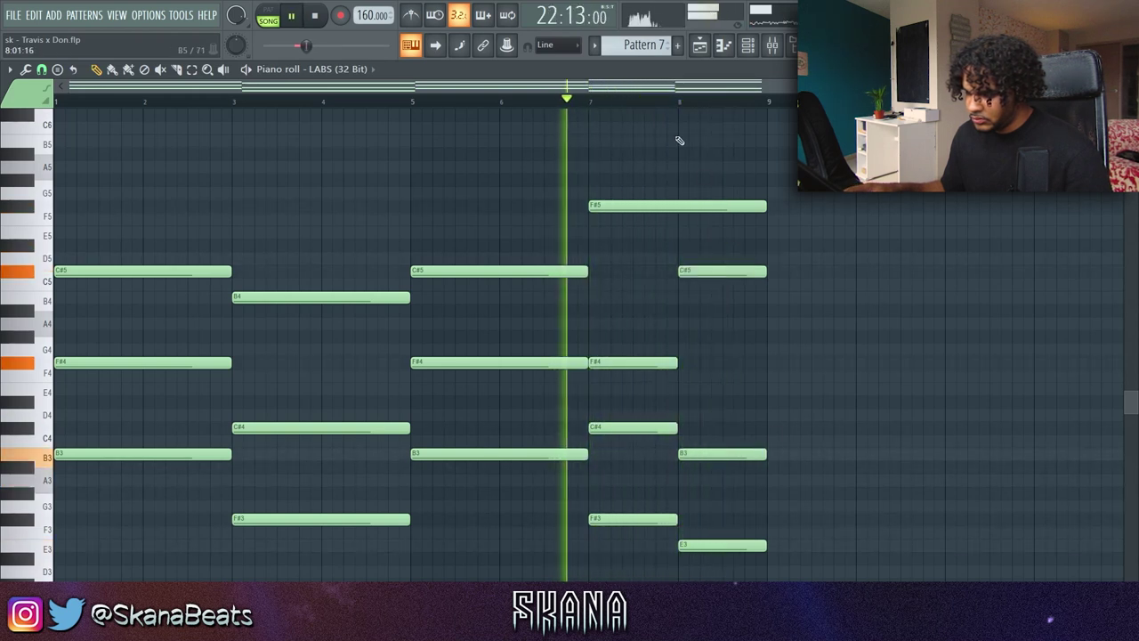
pyautogui.press('space')
pyautogui.moveTo(765, 207); pyautogui.dragTo(687, 207)
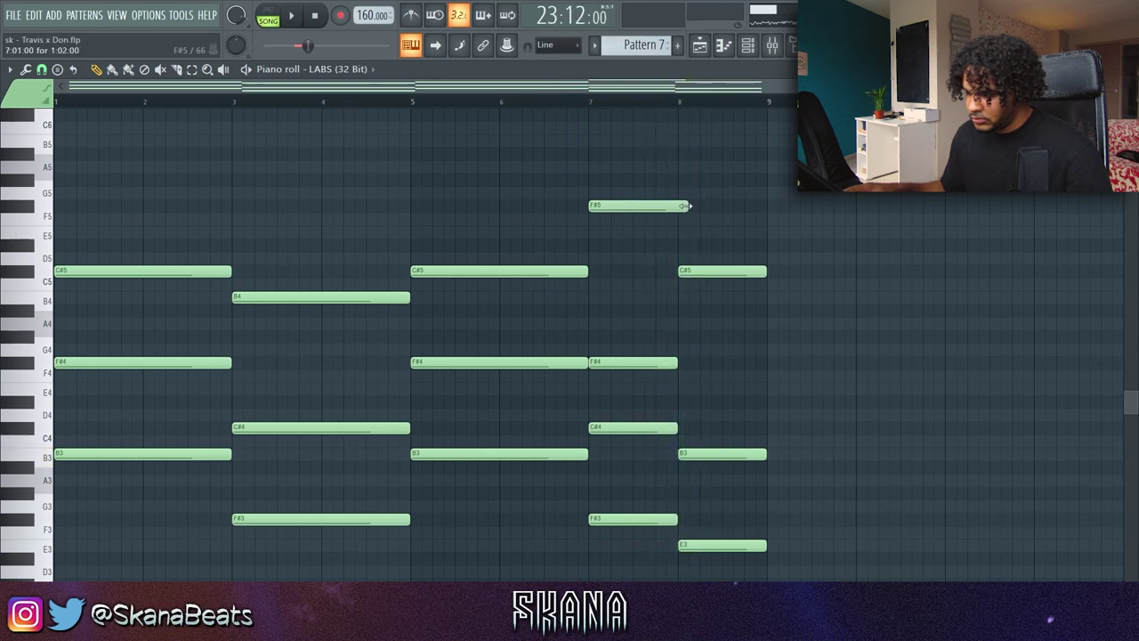
# Add a one-bar A4 note at bar 8 of the LABS piano part
pyautogui.click(699, 220)
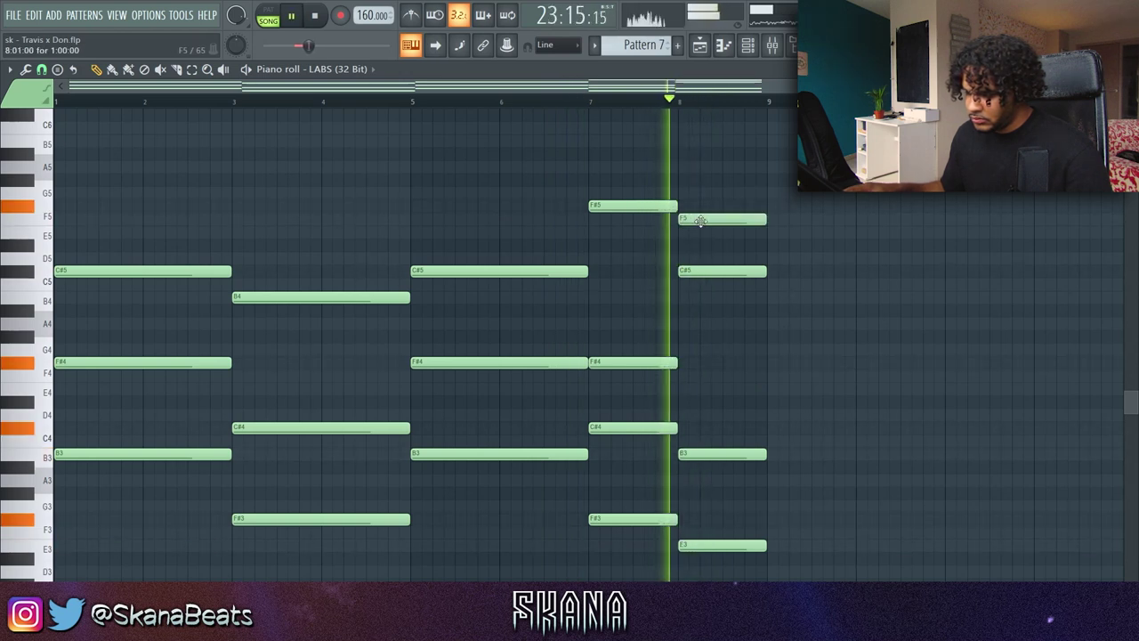
pyautogui.press('space')
pyautogui.moveTo(701, 220); pyautogui.dragTo(681, 322)
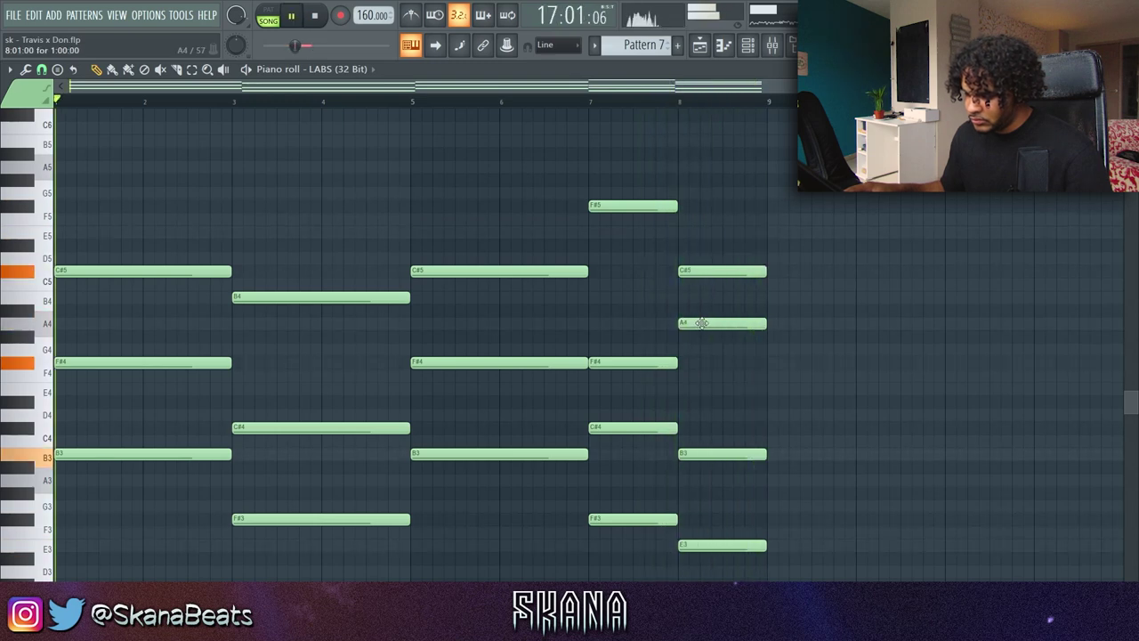
# Set PanCake2 on the Pattern 7 mixer track to 59% mix and a 2-bar rate, and lower that track's volume to about -2.5 dB
pyautogui.keyDown('ctrl'); pyautogui.rightClick(879, 171); pyautogui.keyUp('ctrl')
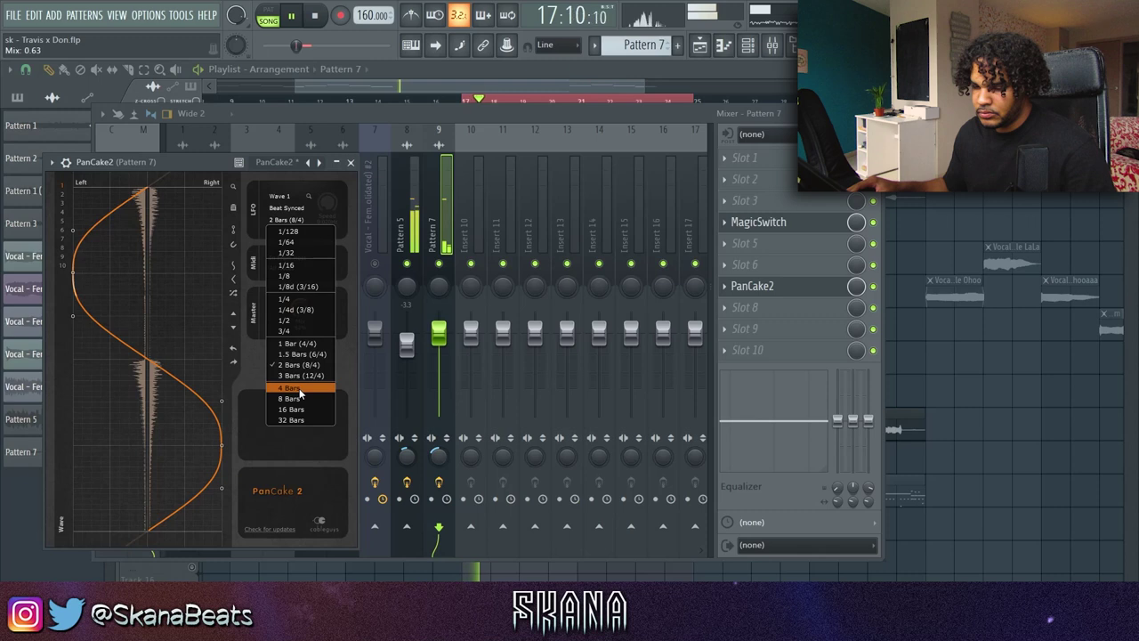
pyautogui.click(299, 391)
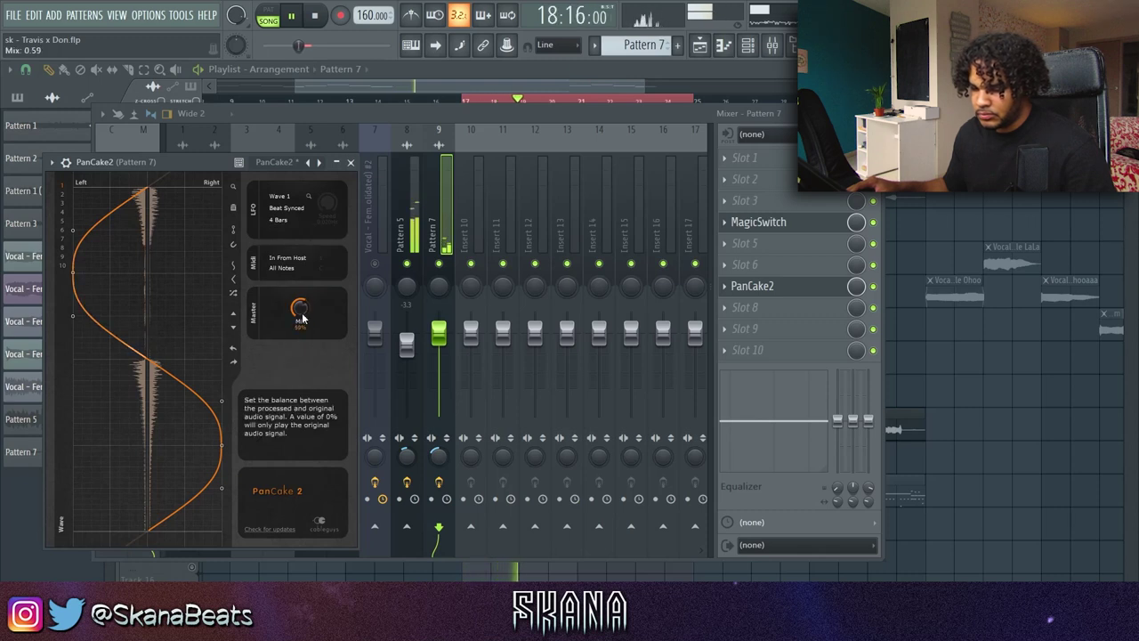
pyautogui.click(283, 220)
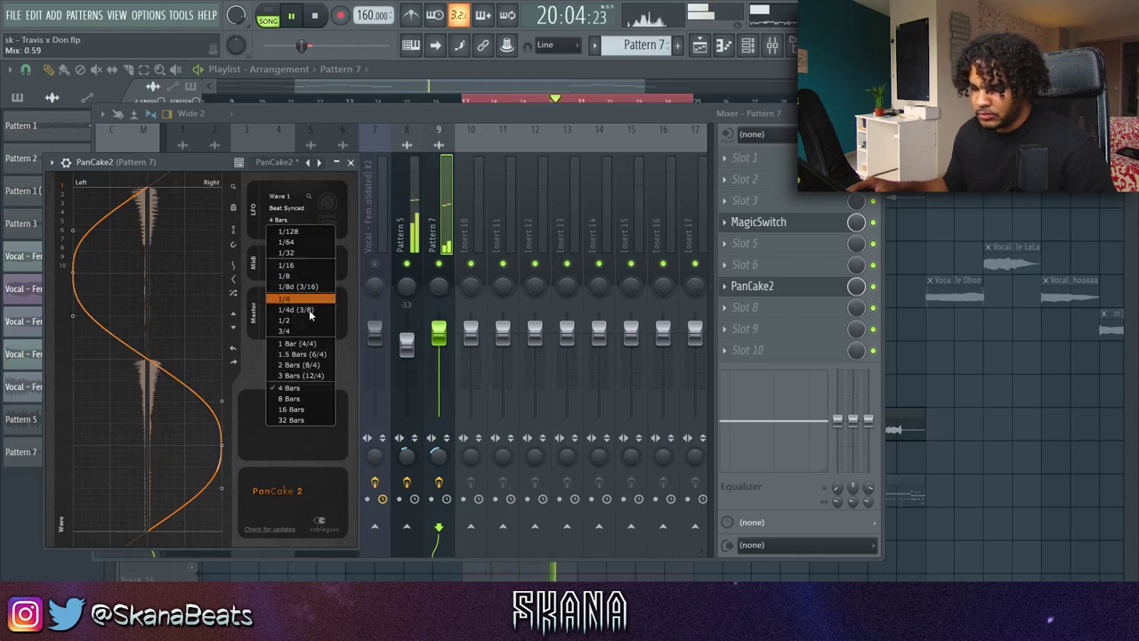
pyautogui.click(298, 365)
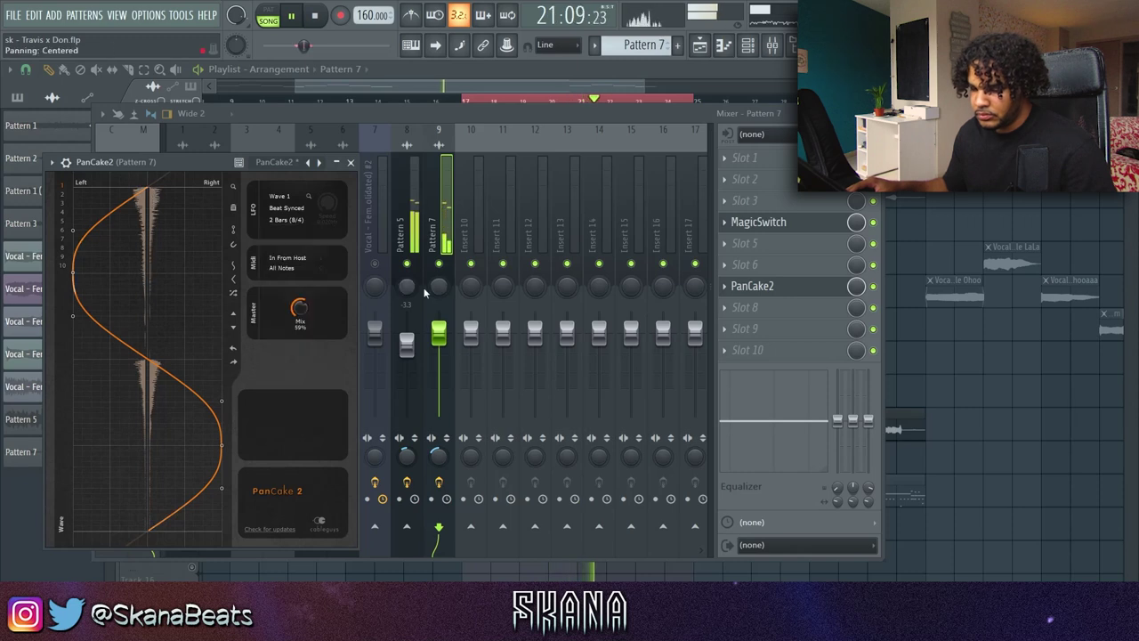
pyautogui.moveTo(439, 332); pyautogui.dragTo(439, 337)
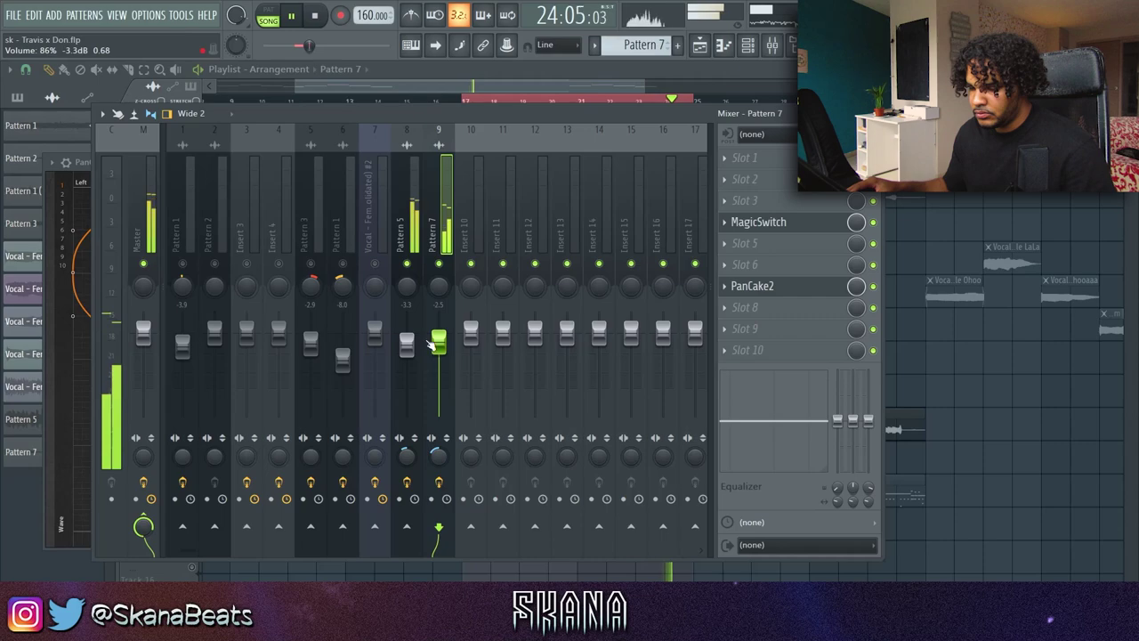
# Consolidate the four short Pattern 5 clips from bar 25 to bar 33 into one audio clip and select that time range for looping
pyautogui.press('F9')
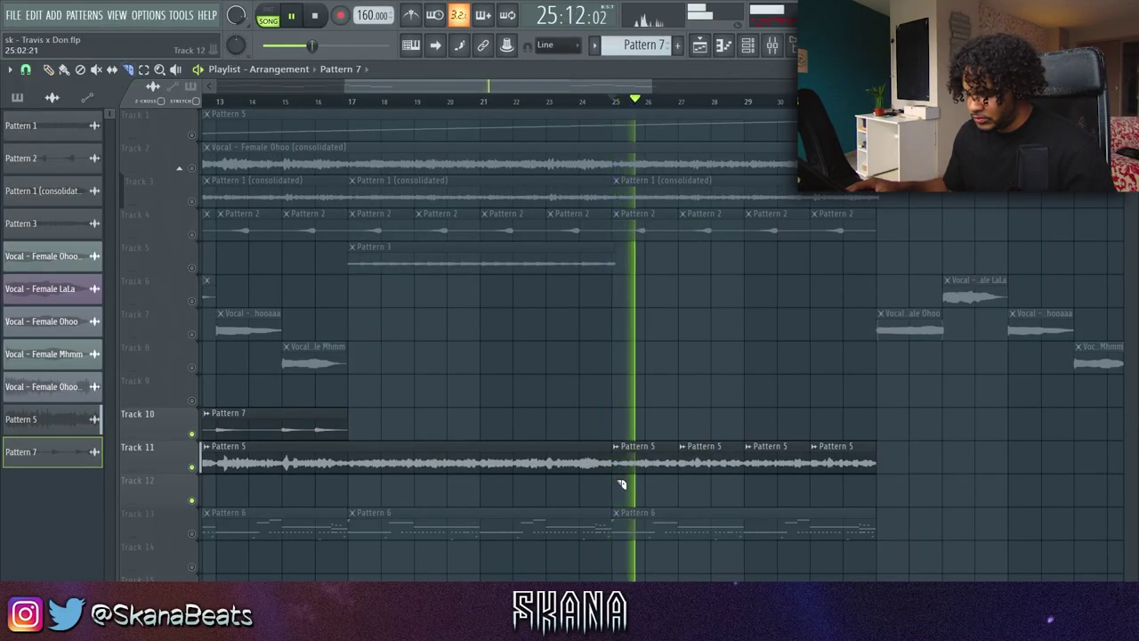
pyautogui.moveTo(648, 462); pyautogui.dragTo(907, 461)
pyautogui.press('p')
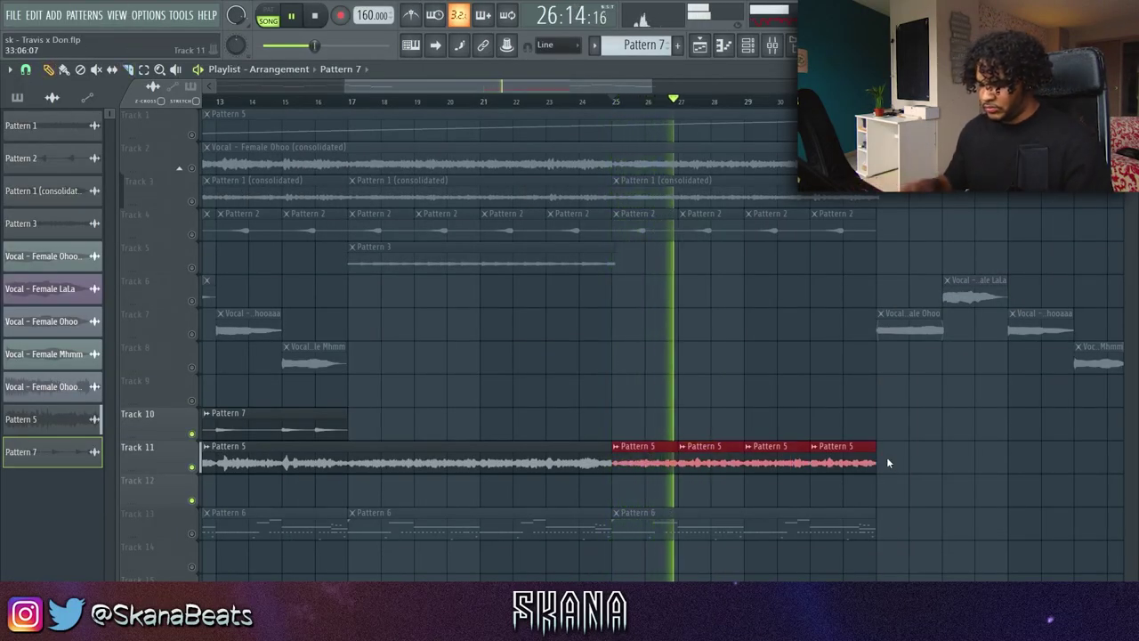
pyautogui.hotkey('ctrl', 'alt', 'c')
pyautogui.moveTo(877, 101); pyautogui.dragTo(609, 110)
# Route the consolidated Pattern 5 clip to the free mixer track 10 and compare it with the Pattern 7 mixer track
pyautogui.doubleClick(723, 461)
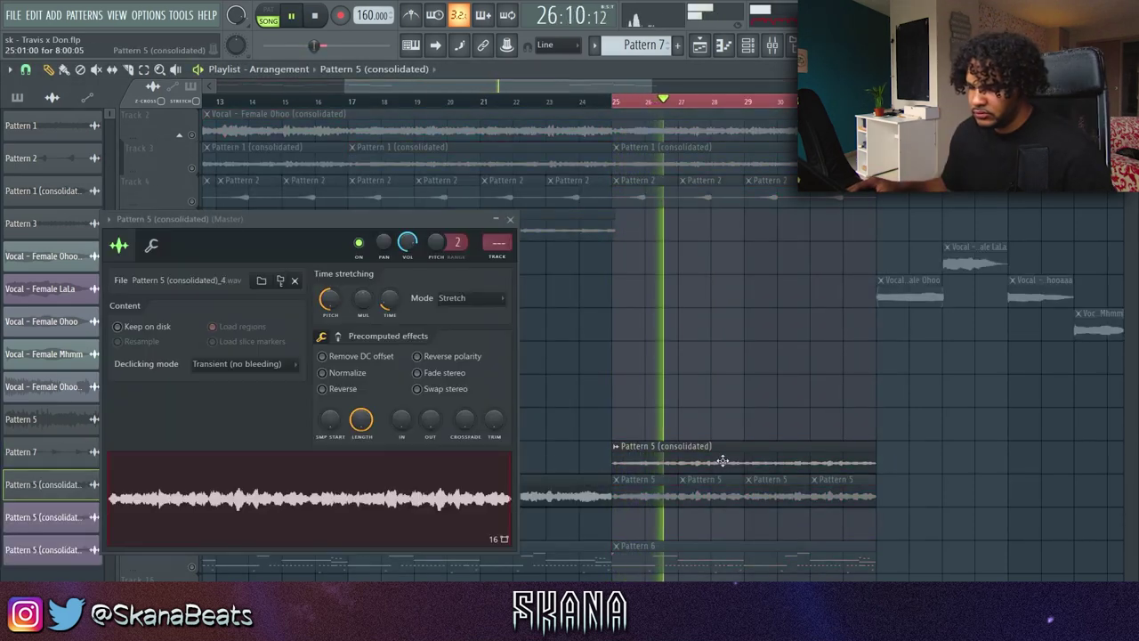
pyautogui.click(497, 259)
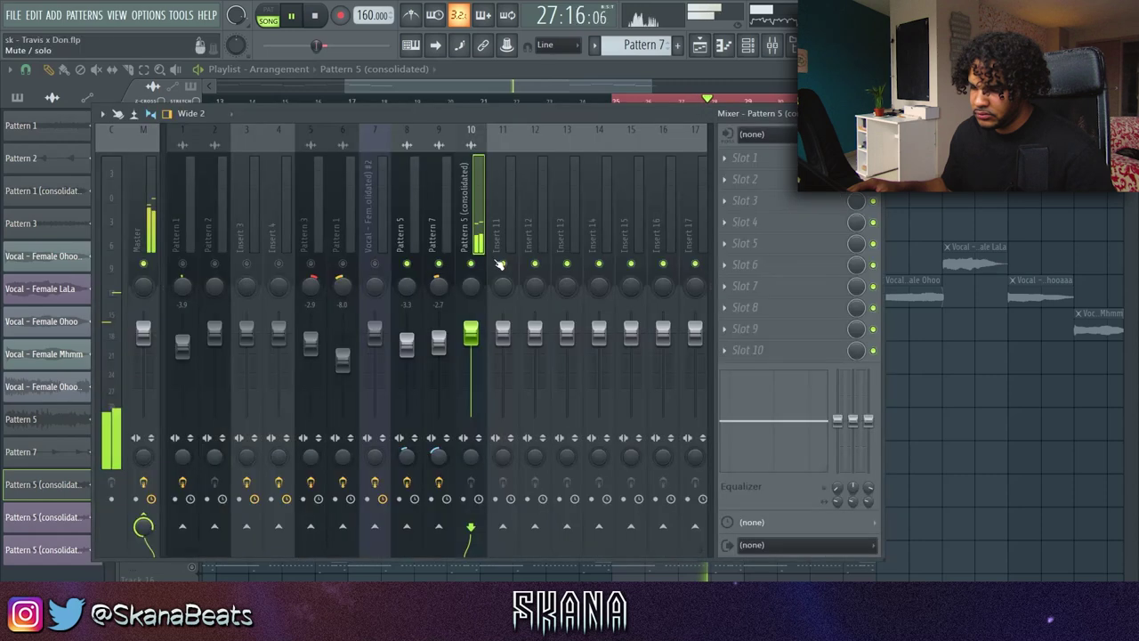
pyautogui.click(428, 218)
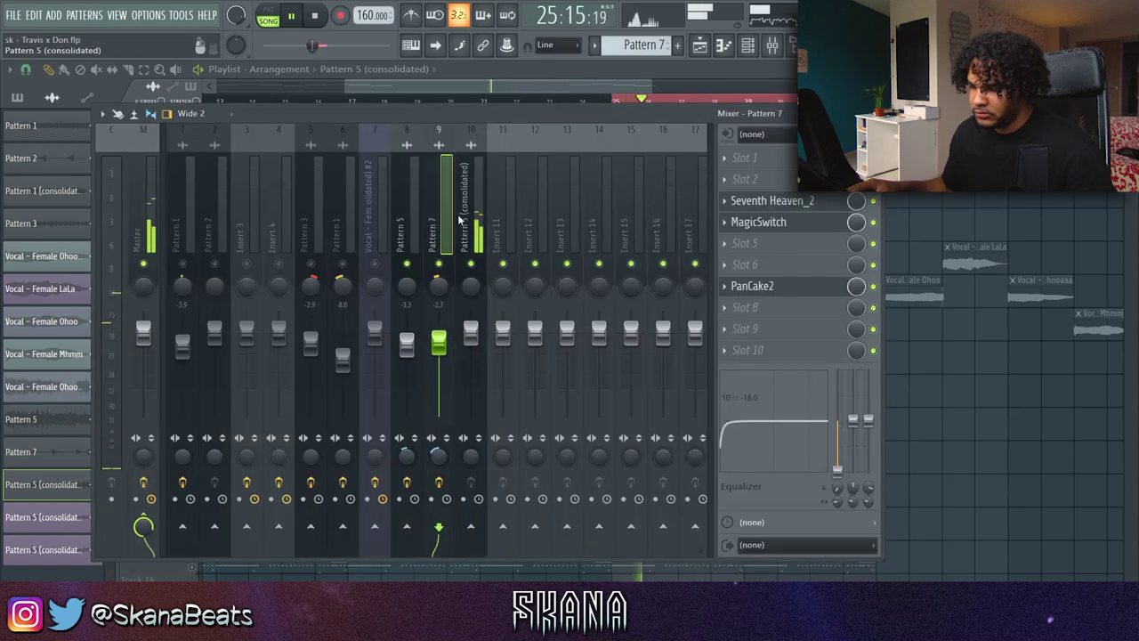
pyautogui.click(460, 219)
# Route the consolidated Pattern 5 clip to mixer track 9, the Pattern 7 track
pyautogui.click(881, 445)
pyautogui.doubleClick(781, 448)
pyautogui.moveTo(496, 252); pyautogui.dragTo(580, 265)
pyautogui.press('space')
pyautogui.click(773, 46)
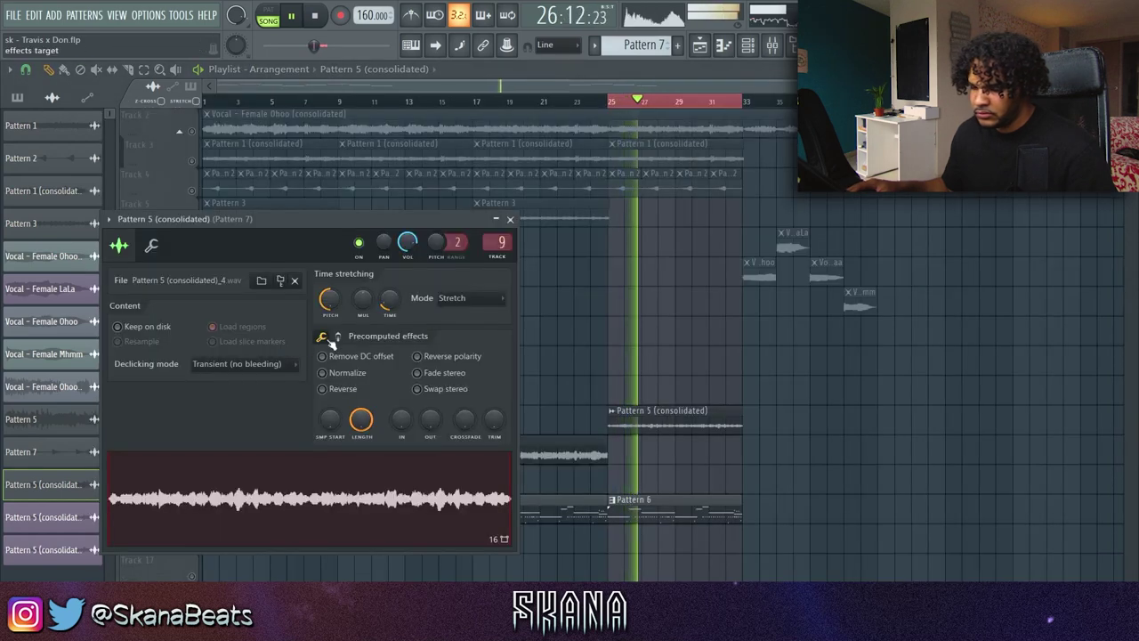
# Boost the gain of the consolidated Pattern 5 sample slightly and open PanCake2 on the Pattern 7 mixer track
pyautogui.click(325, 337)
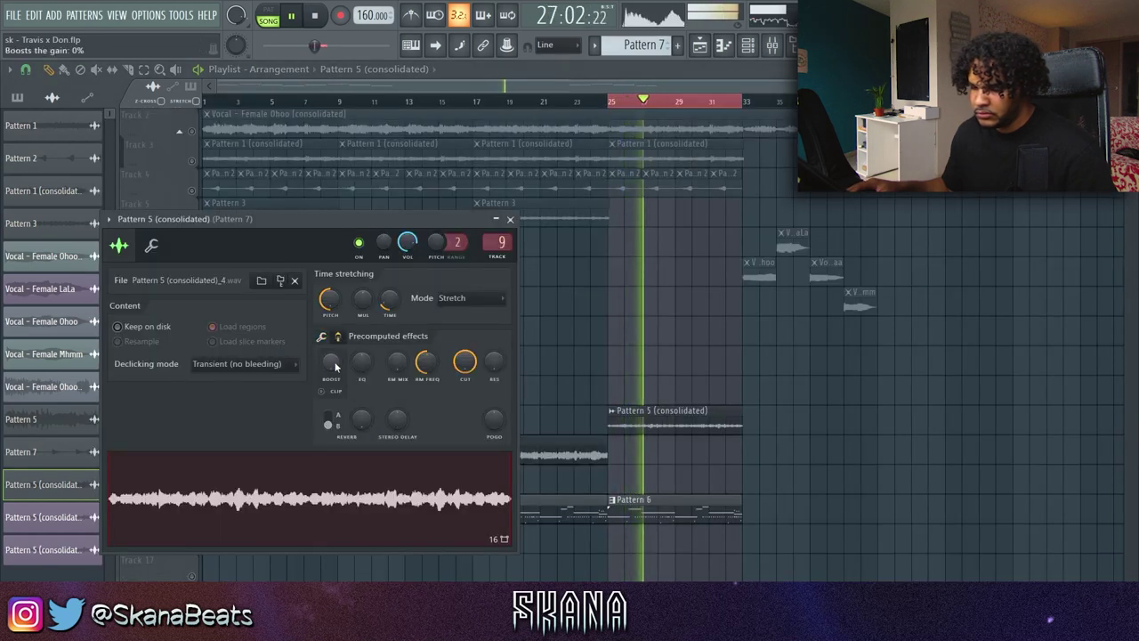
pyautogui.moveTo(335, 367); pyautogui.dragTo(335, 361)
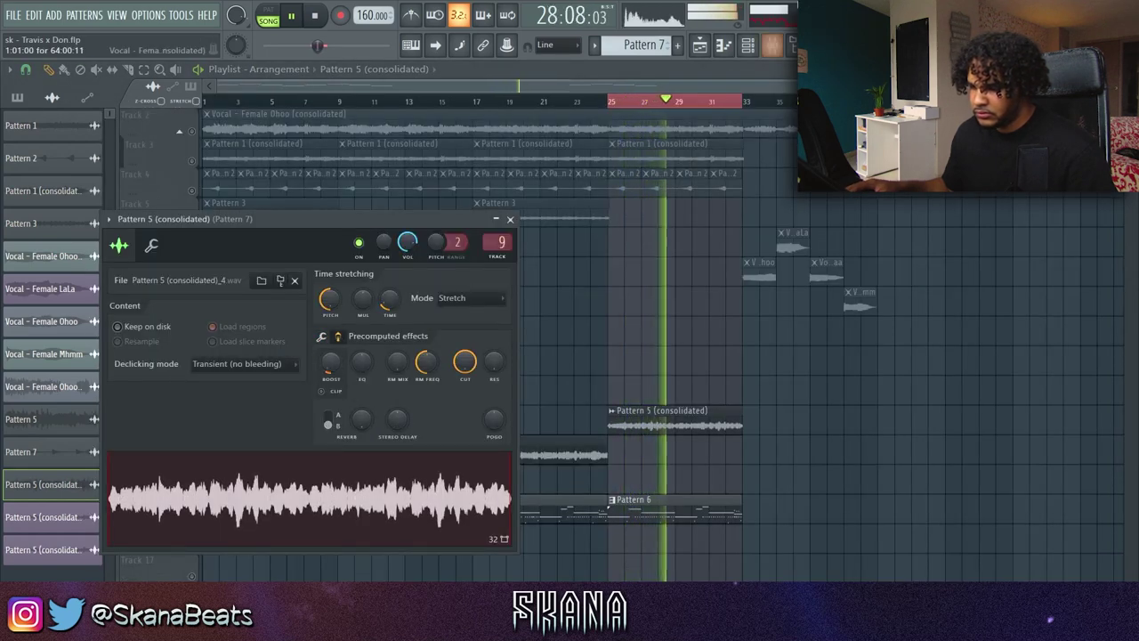
pyautogui.press('F9')
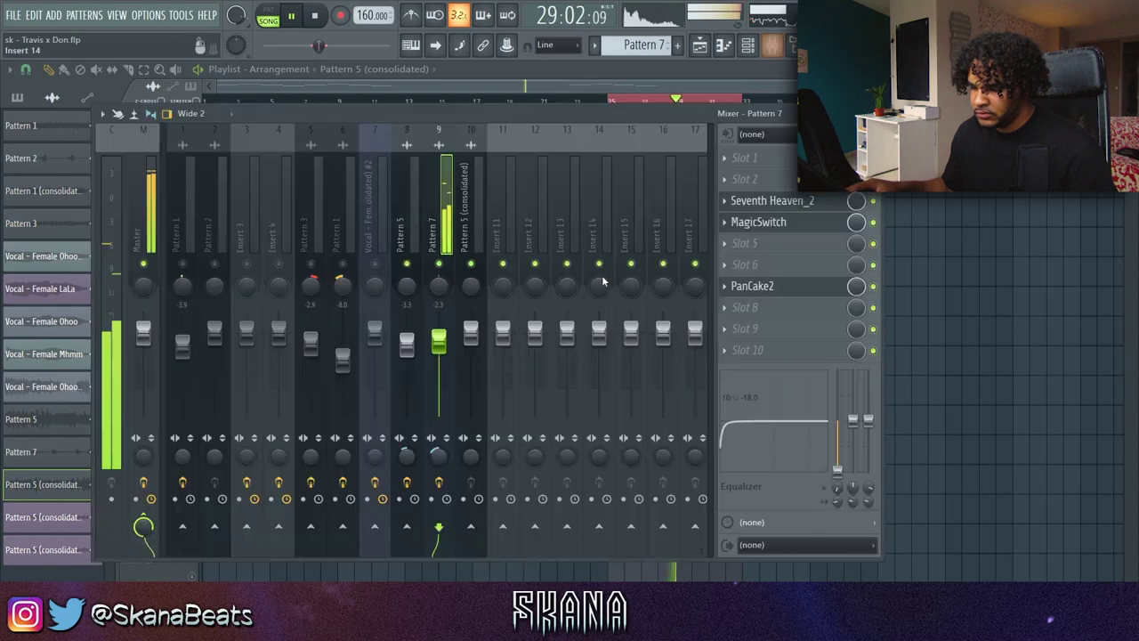
pyautogui.click(751, 290)
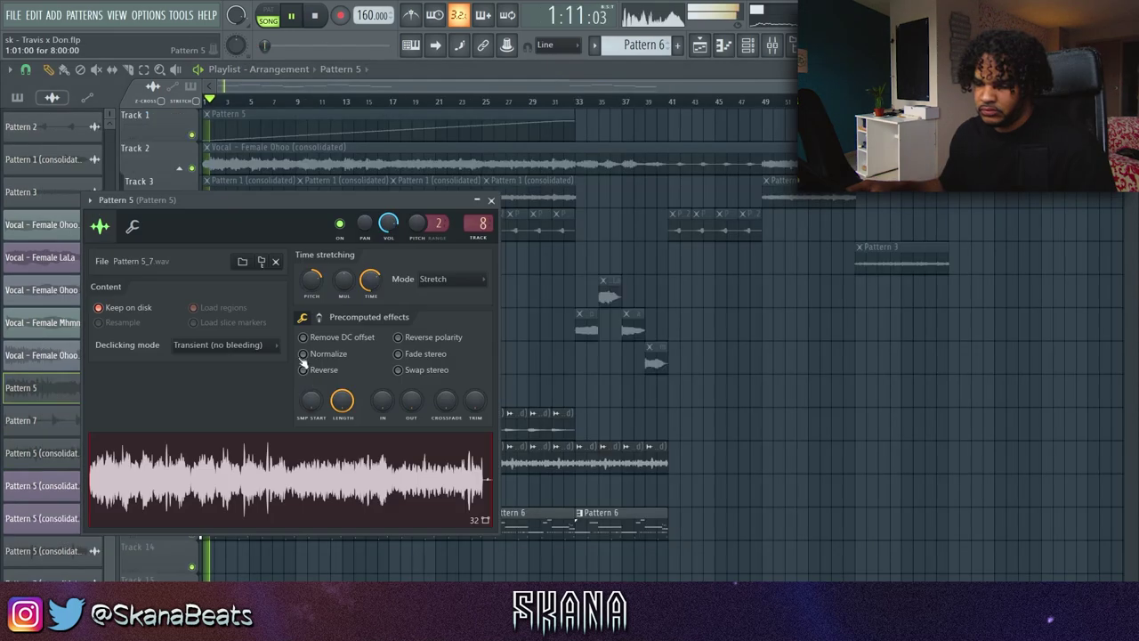
# Transpose all Chakra 808 notes in Pattern 6 down one semitone and return to the playlist
pyautogui.doubleClick(515, 521)
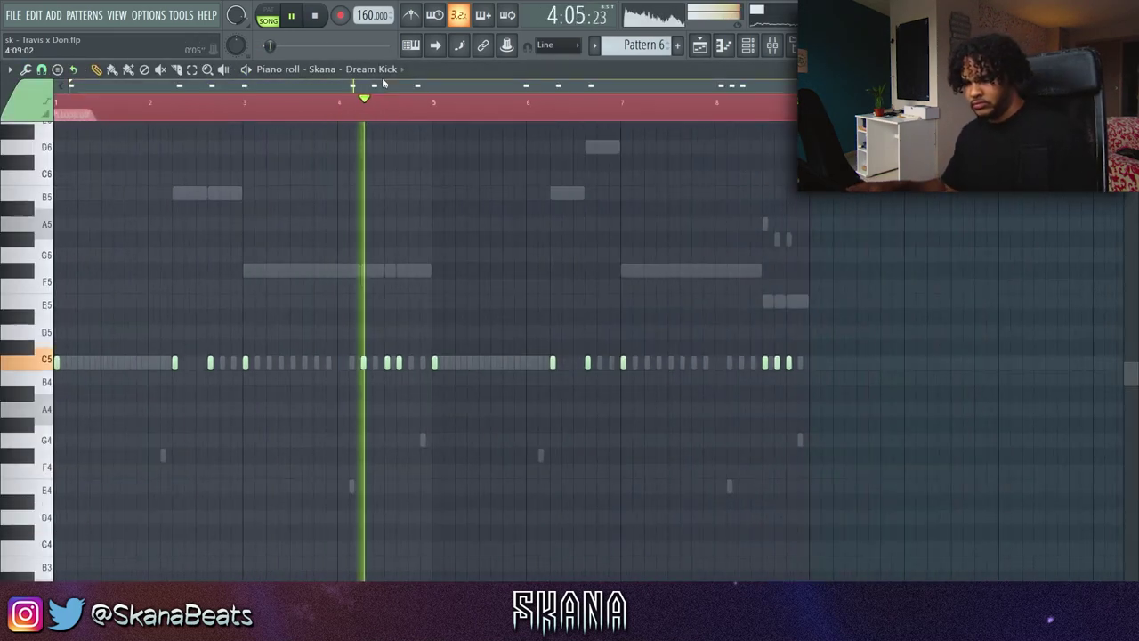
pyautogui.click(312, 69)
pyautogui.click(422, 396)
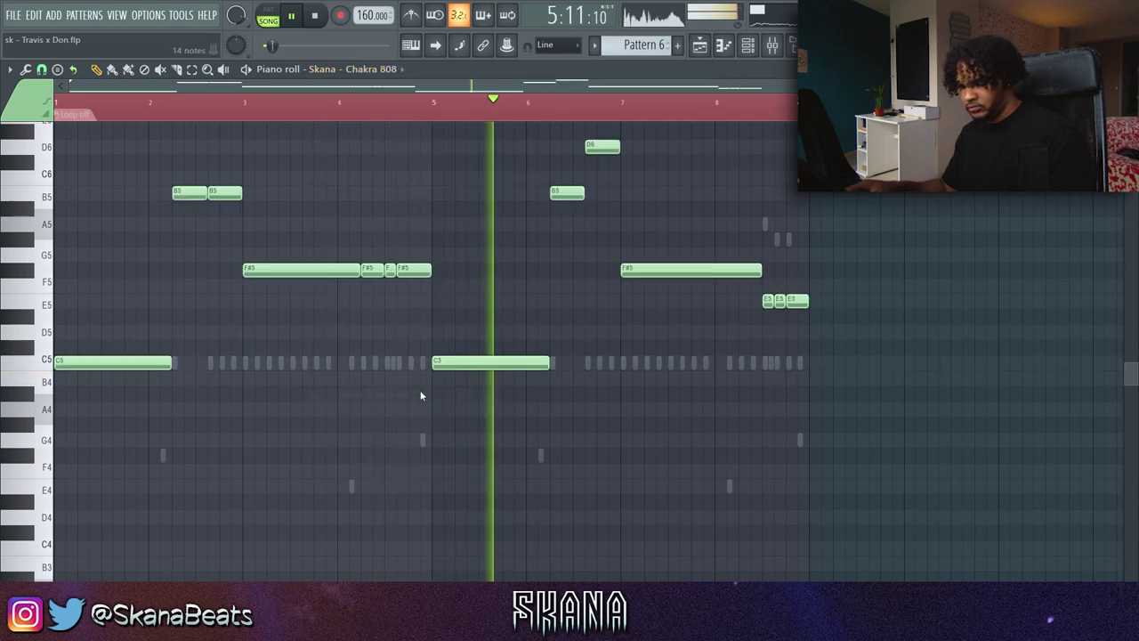
pyautogui.hotkey('shift', 'Down')
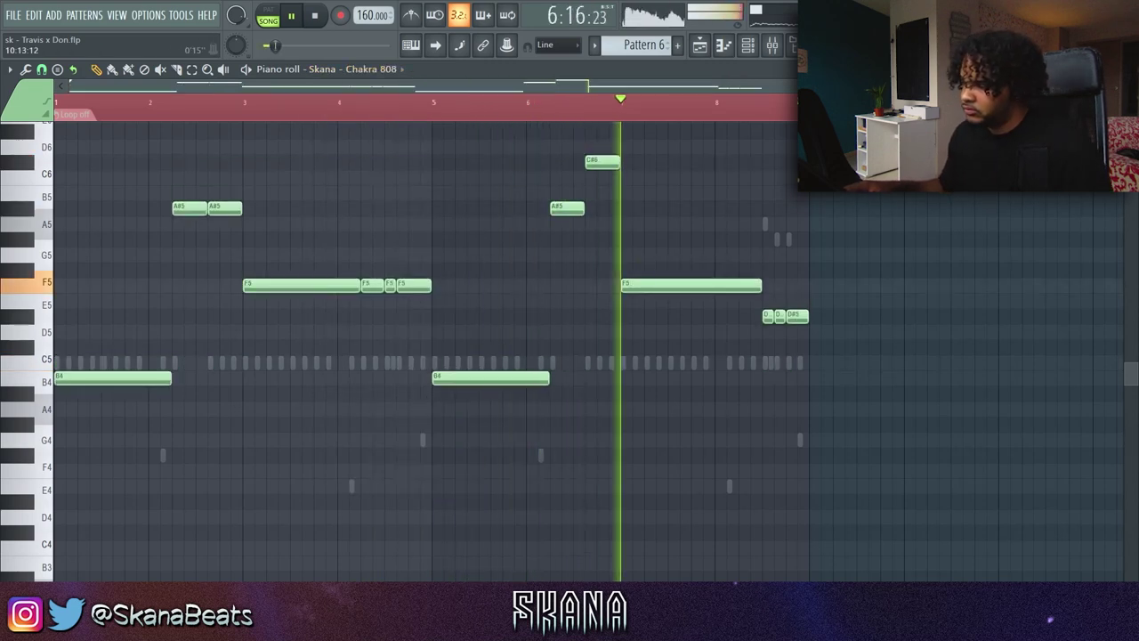
pyautogui.press('F6')
pyautogui.press('F5')
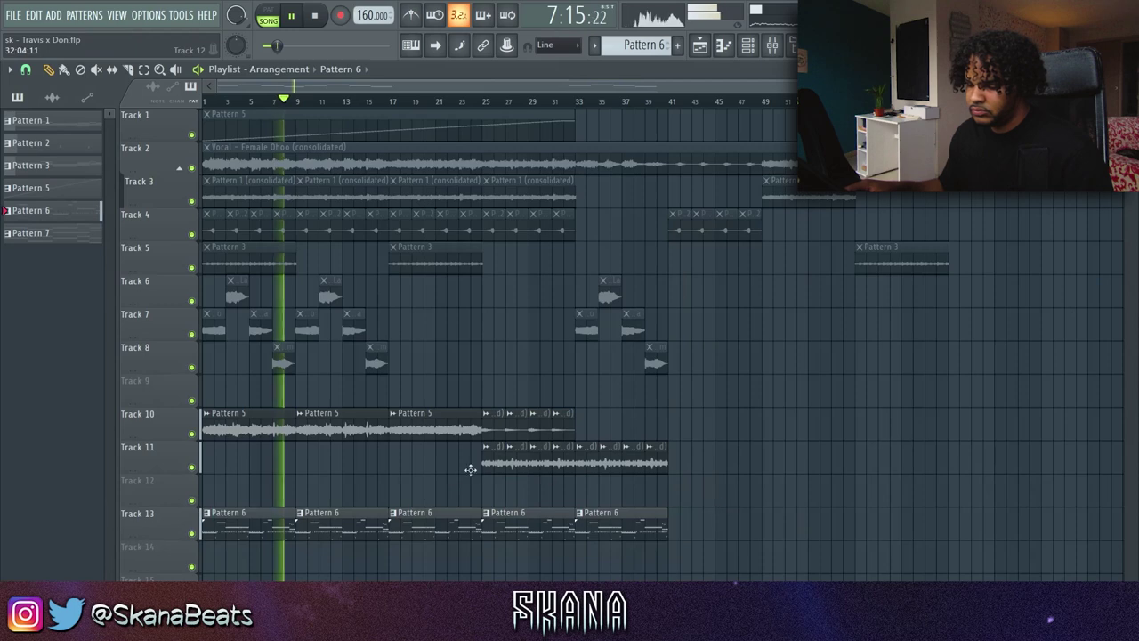
# Lower the pitch of the consolidated Pattern 7 and Pattern 5 audio clips, with the Pattern 5 clip at about -89 cents, and view the mixer
pyautogui.doubleClick(505, 422)
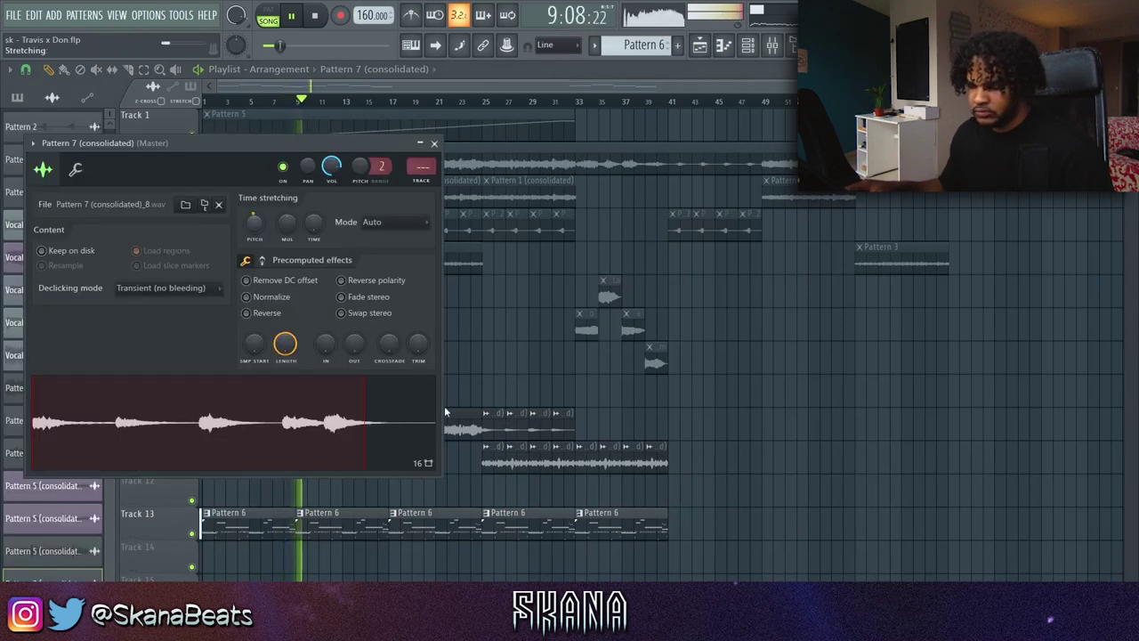
pyautogui.doubleClick(513, 468)
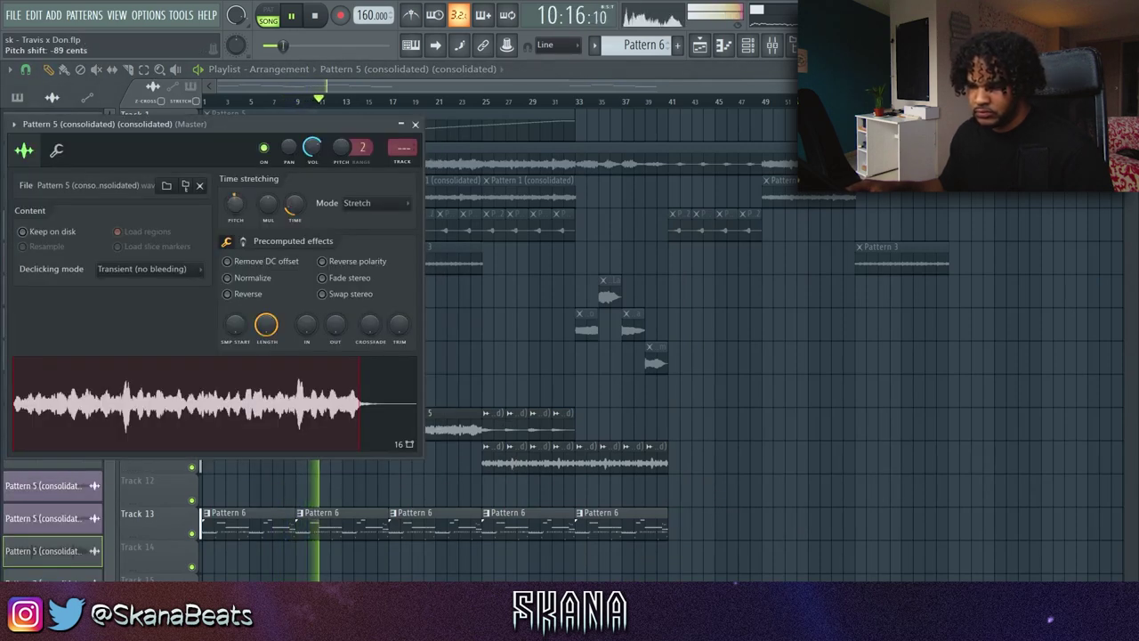
pyautogui.press('Escape')
pyautogui.doubleClick(509, 422)
pyautogui.press('Escape')
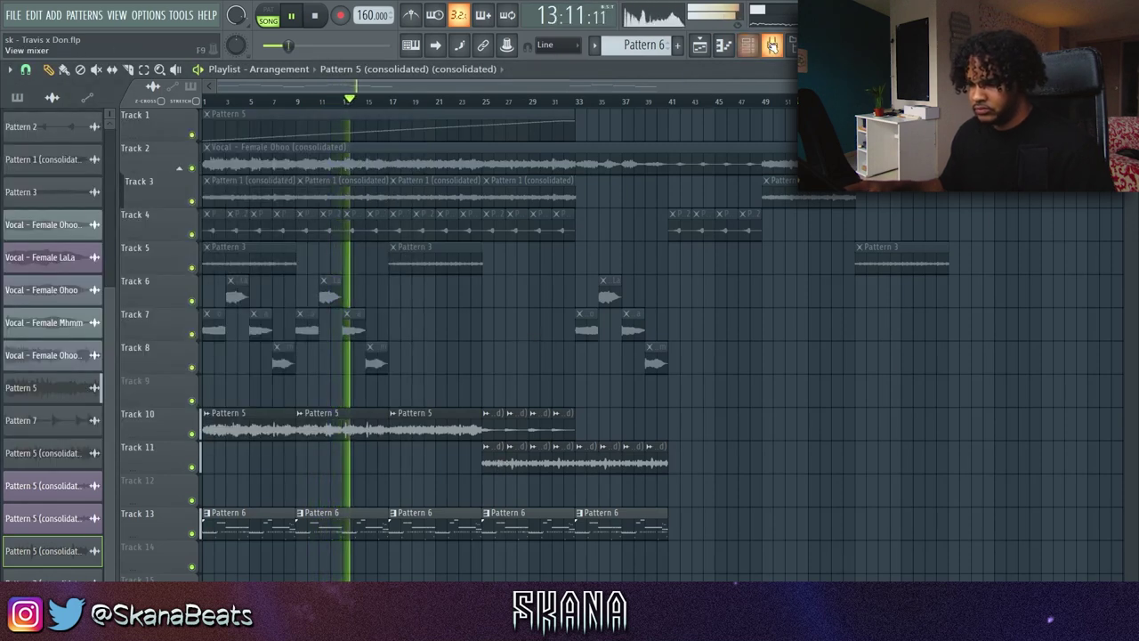
pyautogui.click(772, 46)
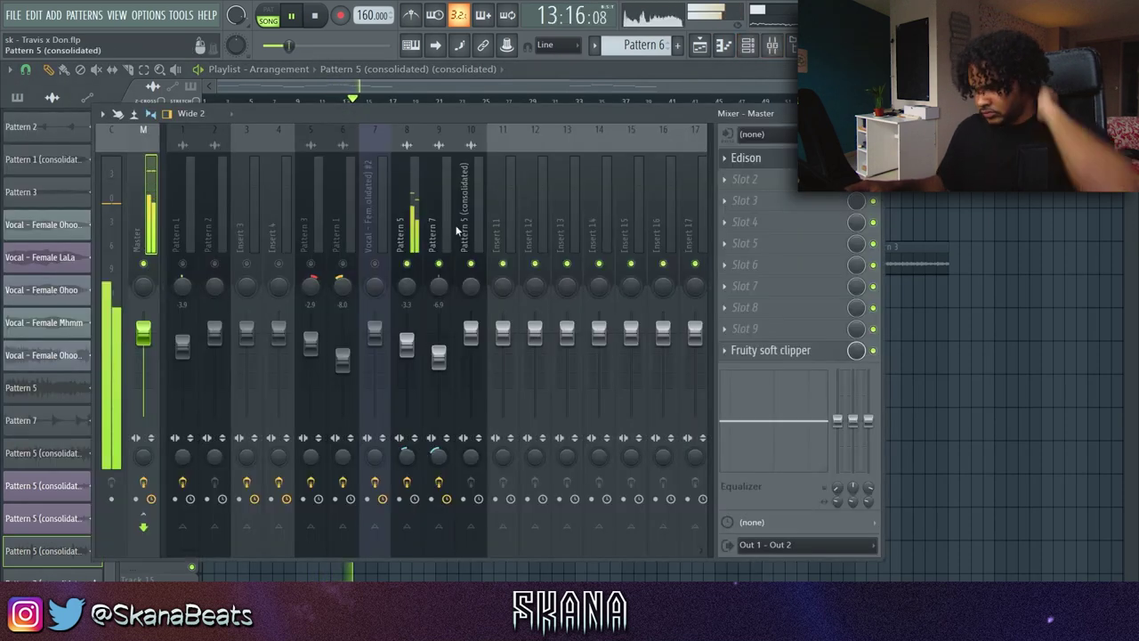
pyautogui.click(759, 178)
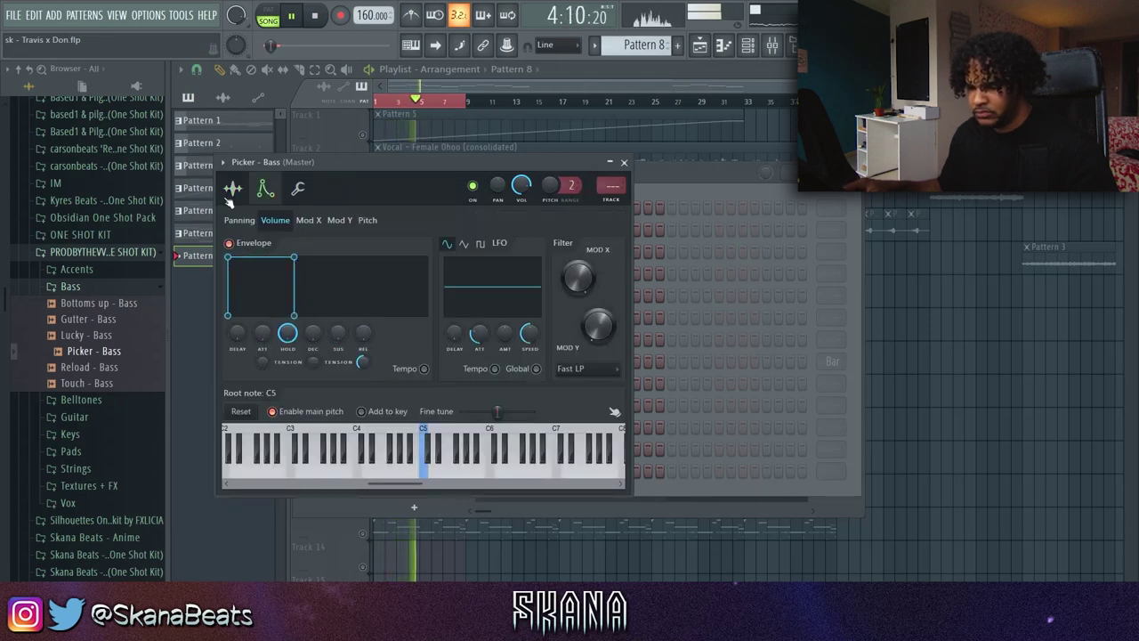
# Show the Picker - Bass sample settings and lower the two short bass notes at bar 3 of Pattern 8 to A4
pyautogui.click(233, 188)
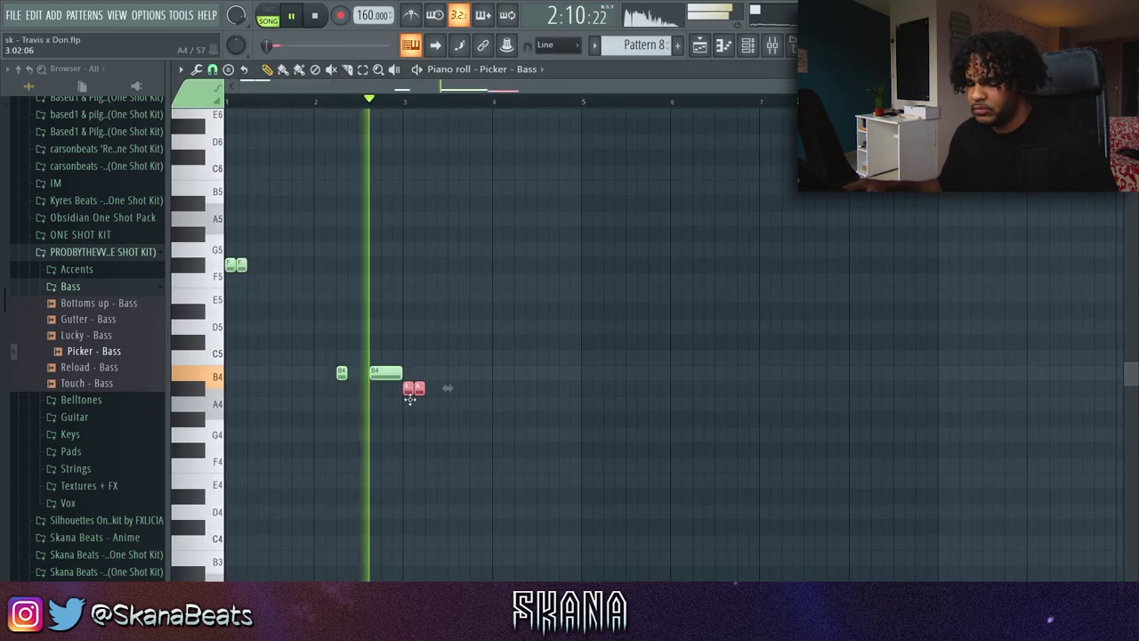
pyautogui.press('space')
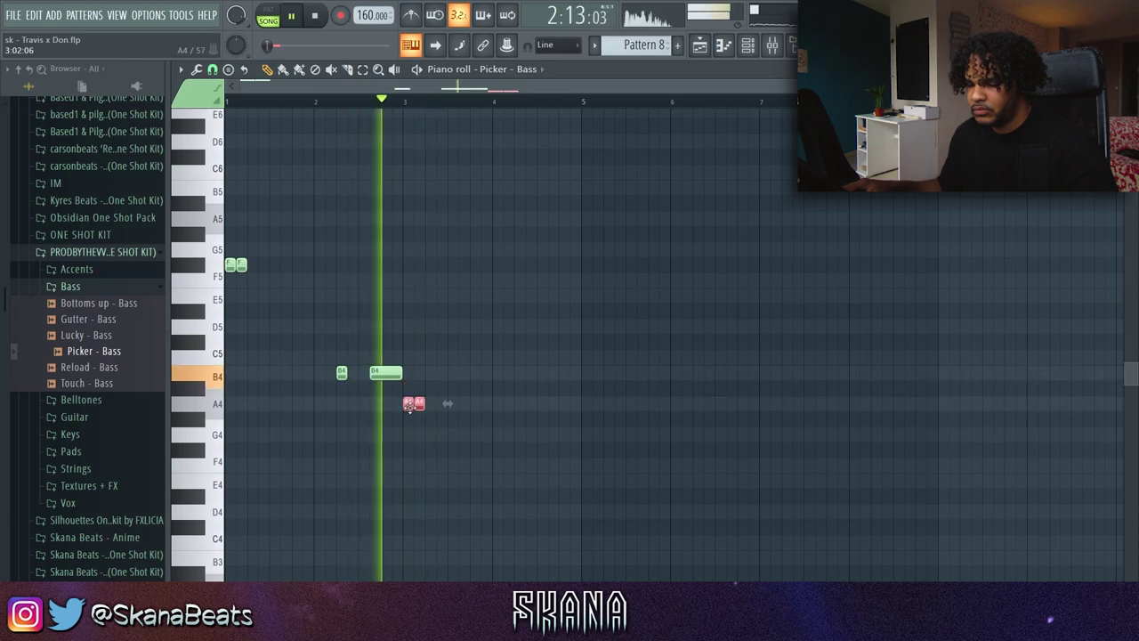
pyautogui.press('space')
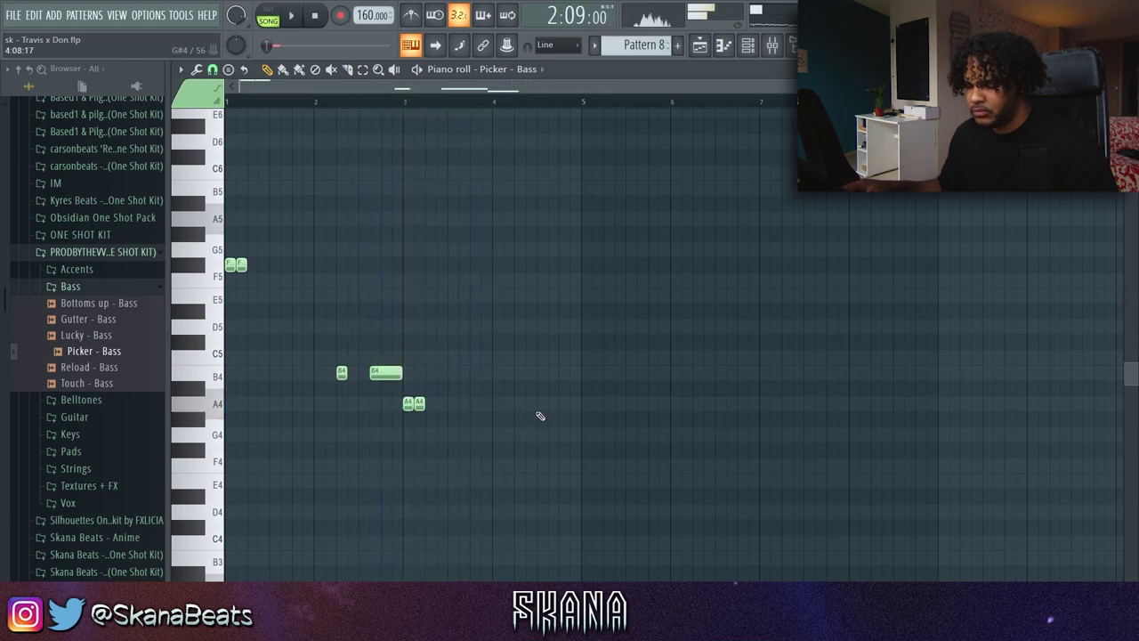
# Add two A4 bass notes in bar 4 of Pattern 8 and extend the second to the end of the bar
pyautogui.press('space')
pyautogui.click(490, 101)
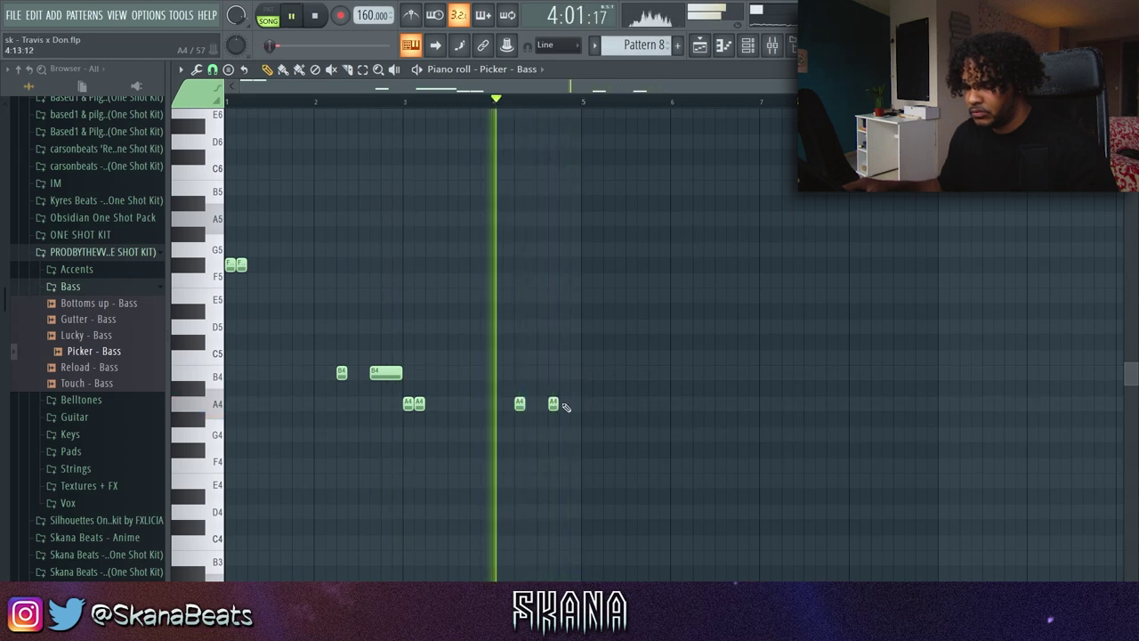
pyautogui.moveTo(559, 406); pyautogui.dragTo(581, 405)
# Duplicate the four-bar Picker - Bass phrase to bars 5 to 8 of Pattern 8
pyautogui.press('space')
pyautogui.hotkey('ctrl', 'b')
pyautogui.hotkey('ctrl', 'd')
pyautogui.press('space')
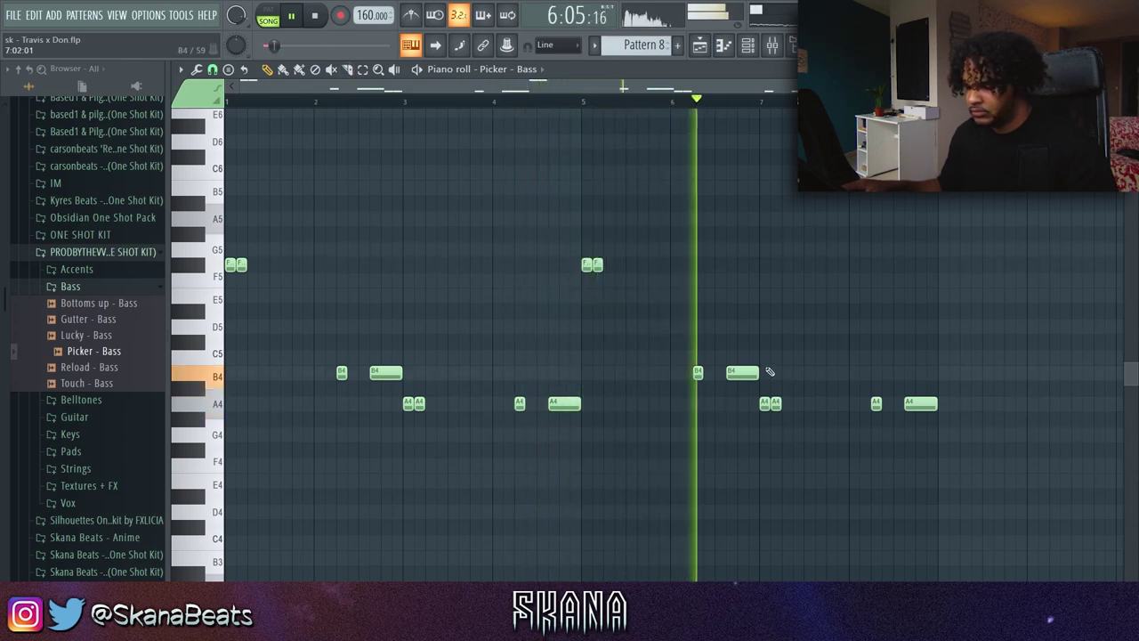
# Raise the two short A4 bass notes at bar 3 of Pattern 8 to F#5
pyautogui.moveTo(410, 366); pyautogui.dragTo(430, 413)
pyautogui.moveTo(418, 404); pyautogui.dragTo(418, 264)
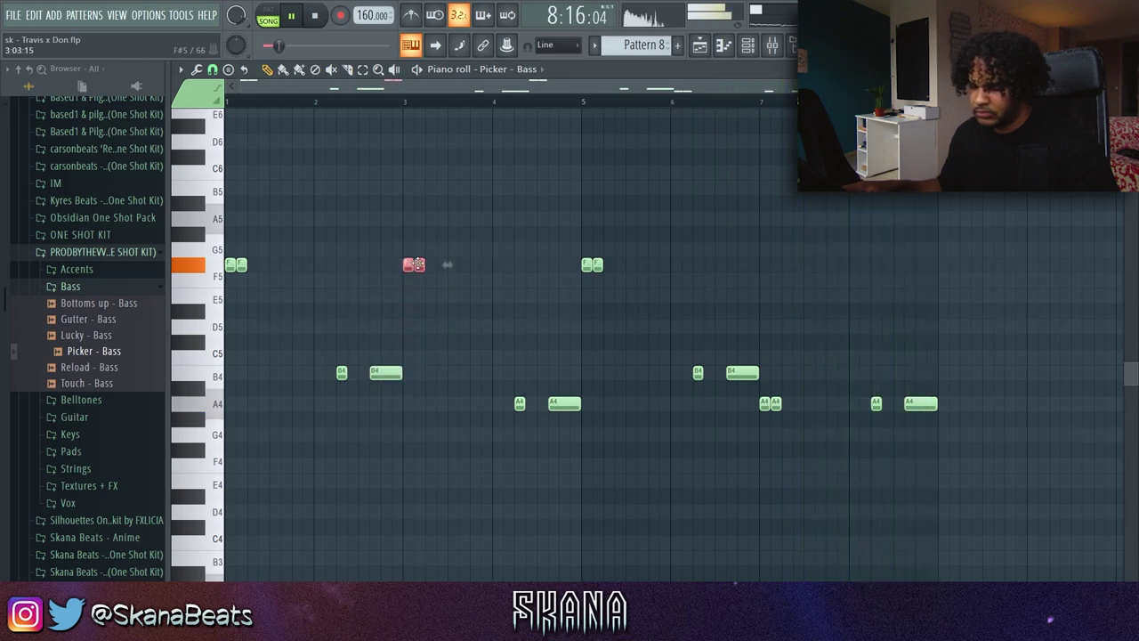
pyautogui.click(240, 265)
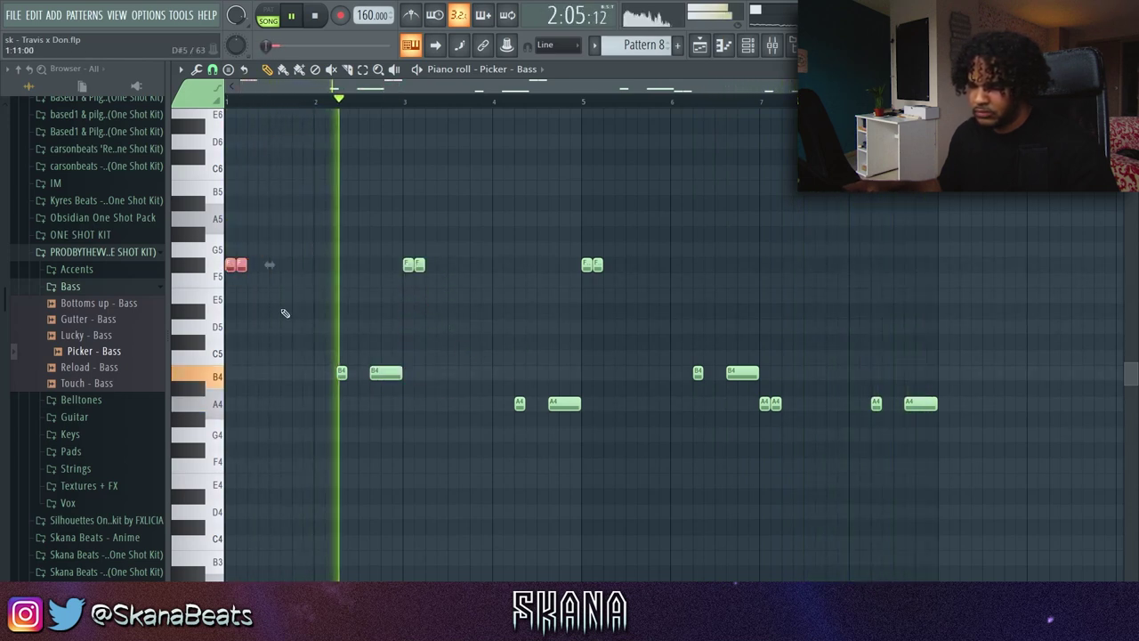
# Lower the two short F#5 bass notes at bar 1 and the pair at bar 5 of Pattern 8 to B4
pyautogui.press('space')
pyautogui.moveTo(270, 264); pyautogui.dragTo(270, 296)
pyautogui.press('space')
pyautogui.keyDown('ctrl'); pyautogui.click(279, 318); pyautogui.keyUp('ctrl')
pyautogui.moveTo(615, 276); pyautogui.dragTo(583, 374)
pyautogui.keyDown('ctrl'); pyautogui.click(591, 326); pyautogui.keyUp('ctrl')
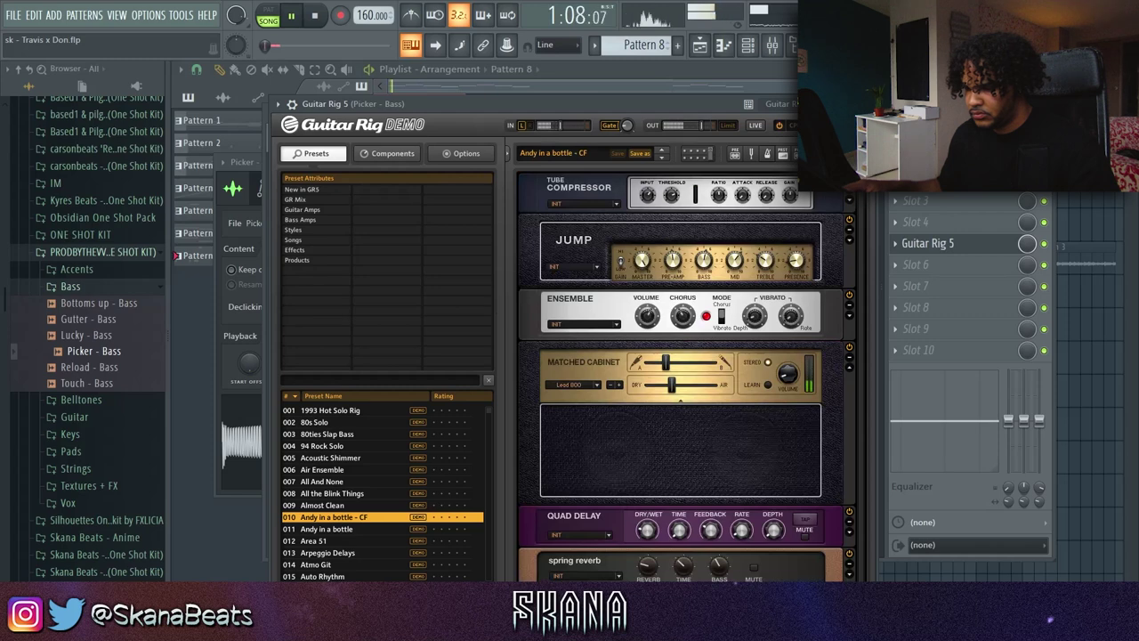
# Close the Guitar Rig 5 effect window and apply quick legato to the Picker - Bass notes in Pattern 8
pyautogui.click(854, 104)
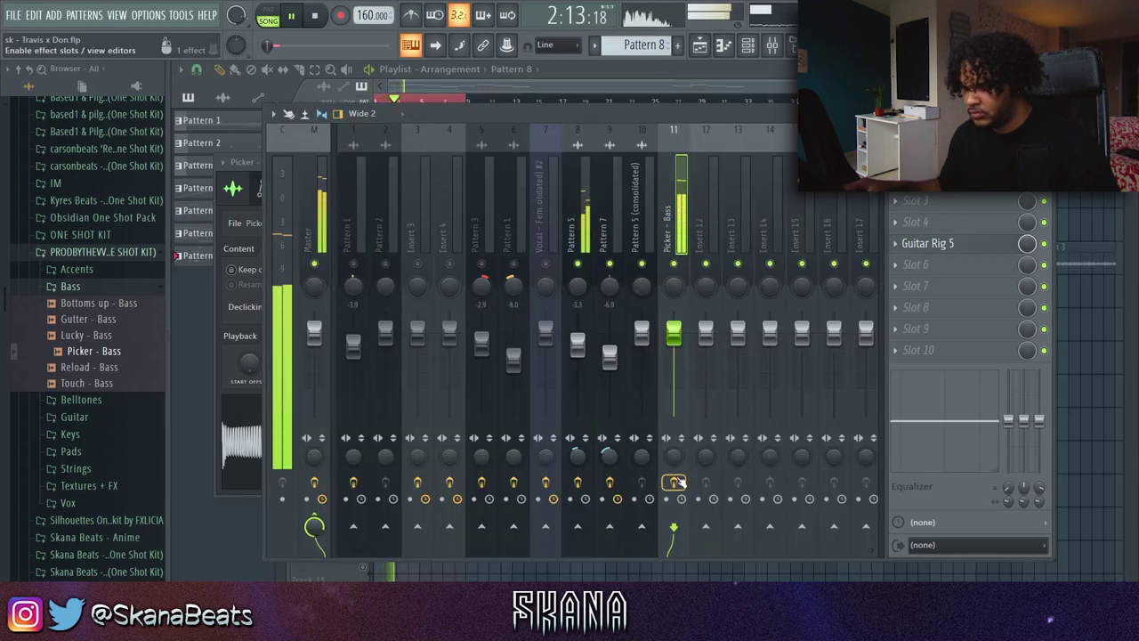
pyautogui.press('F5')
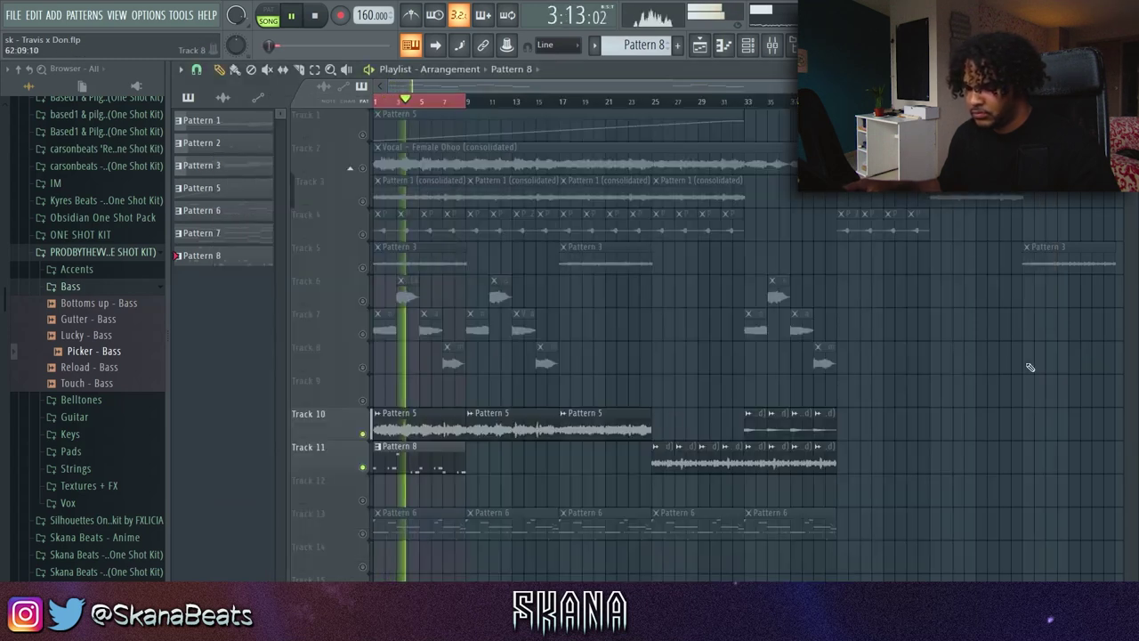
pyautogui.doubleClick(383, 456)
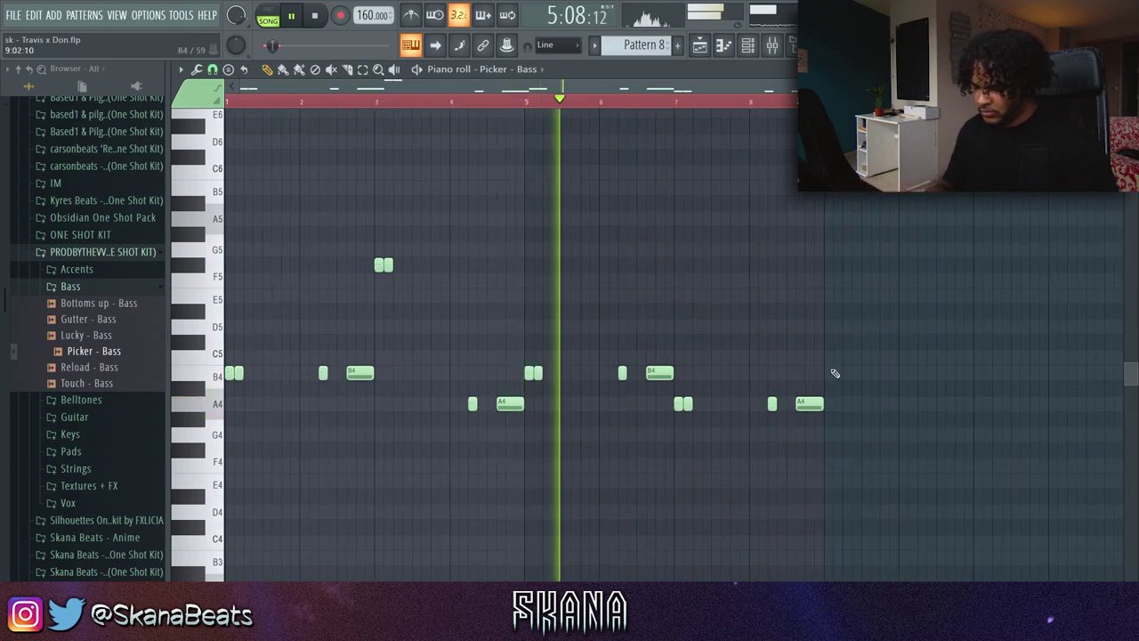
pyautogui.hotkey('ctrl', 'l')
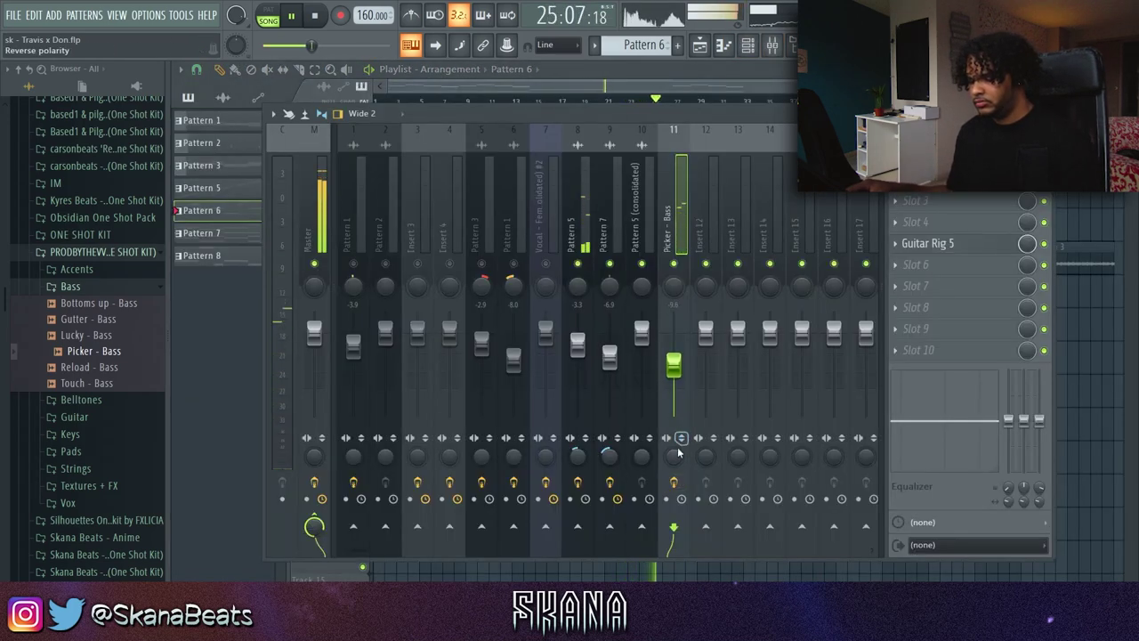
pyautogui.press('F9')
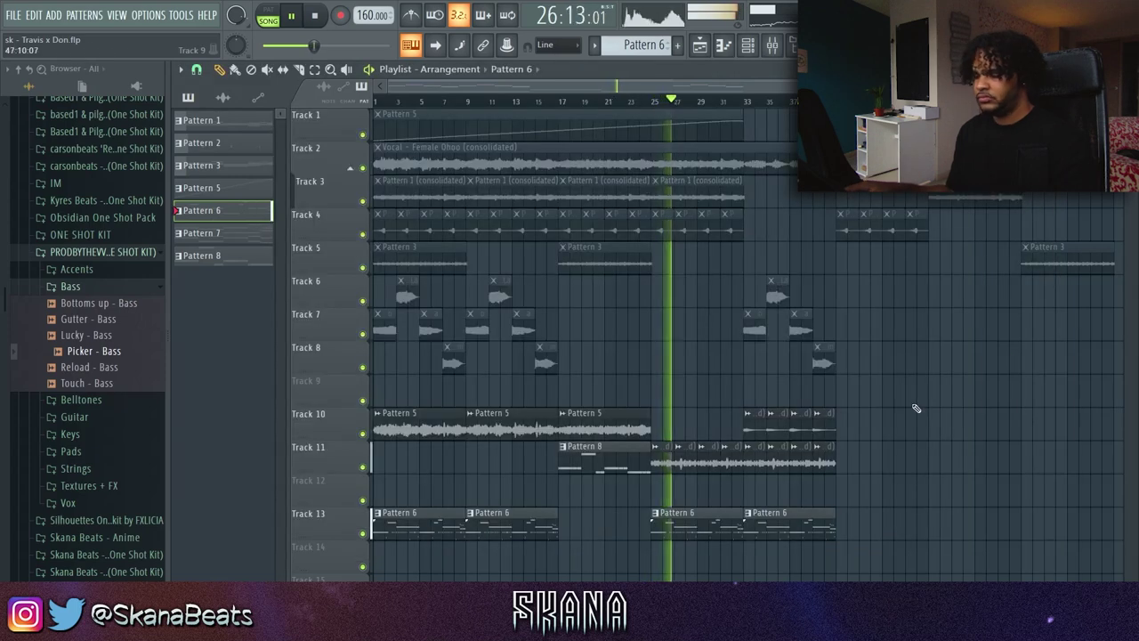